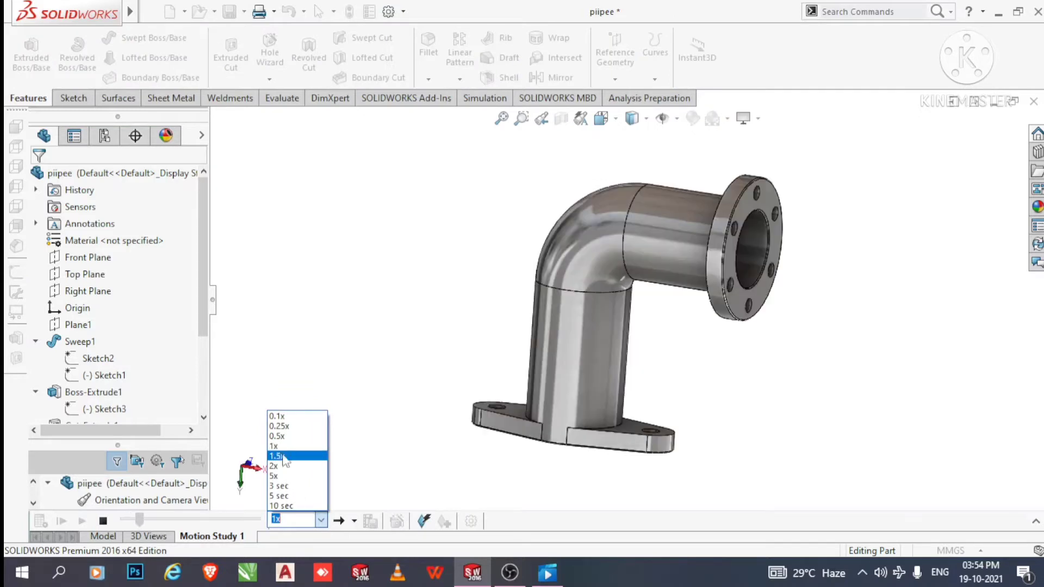
Set the motion study's playback speed to 2x
click(277, 466)
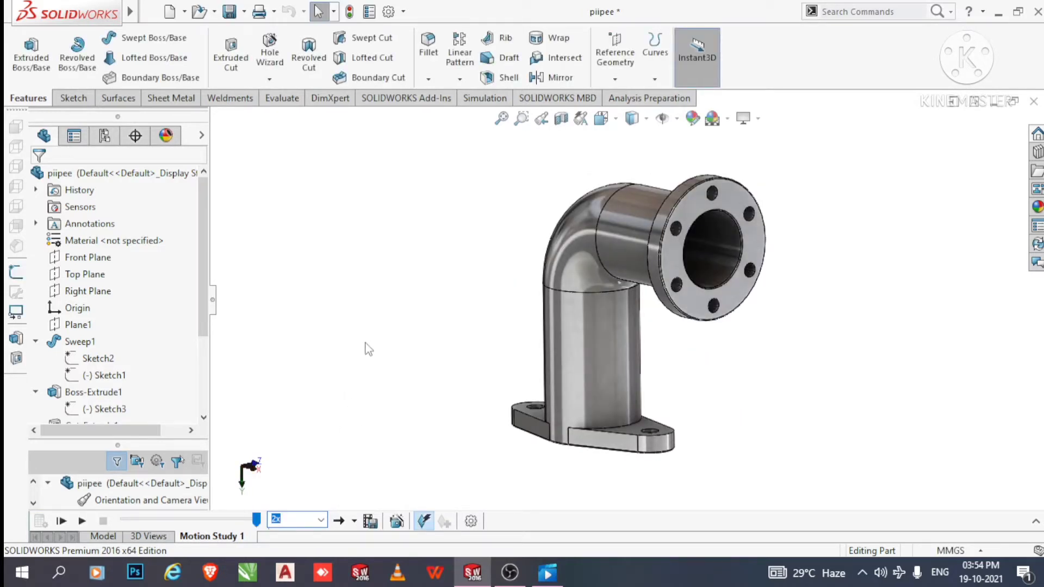
Create a new part document and apply the Plain White scene as its background
mouse_move(70, 7)
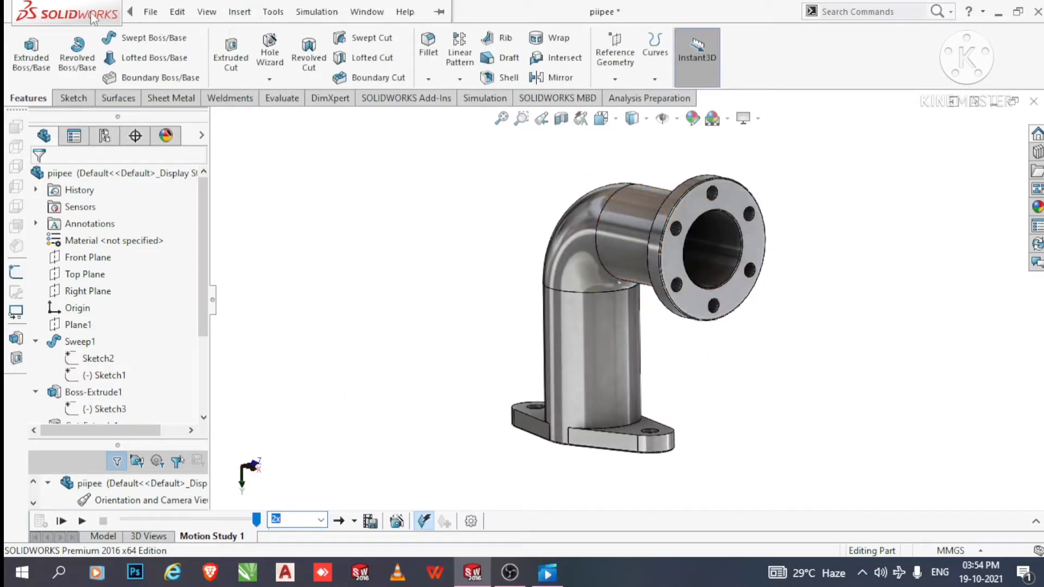
click(150, 12)
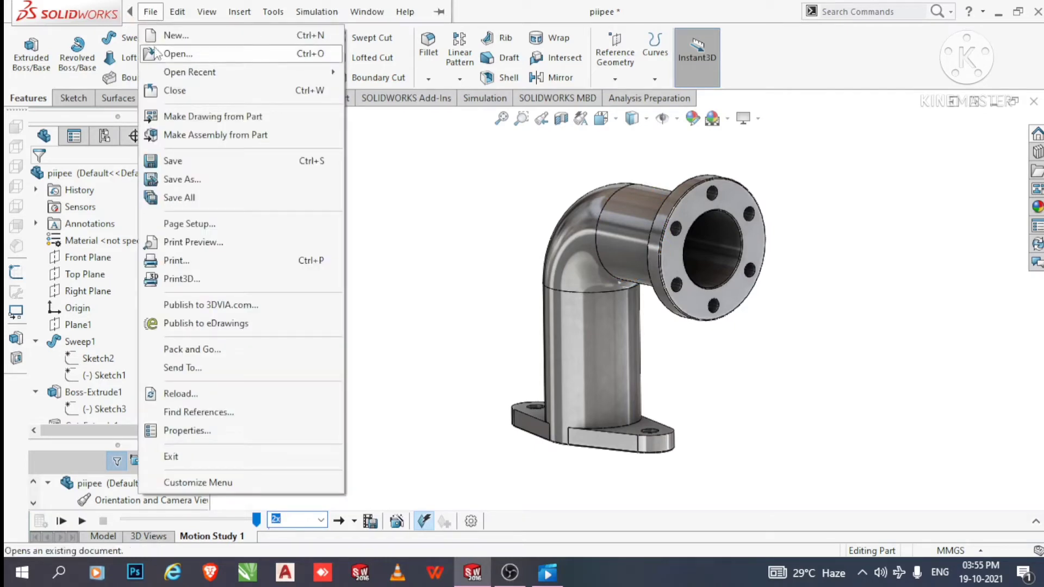
click(175, 35)
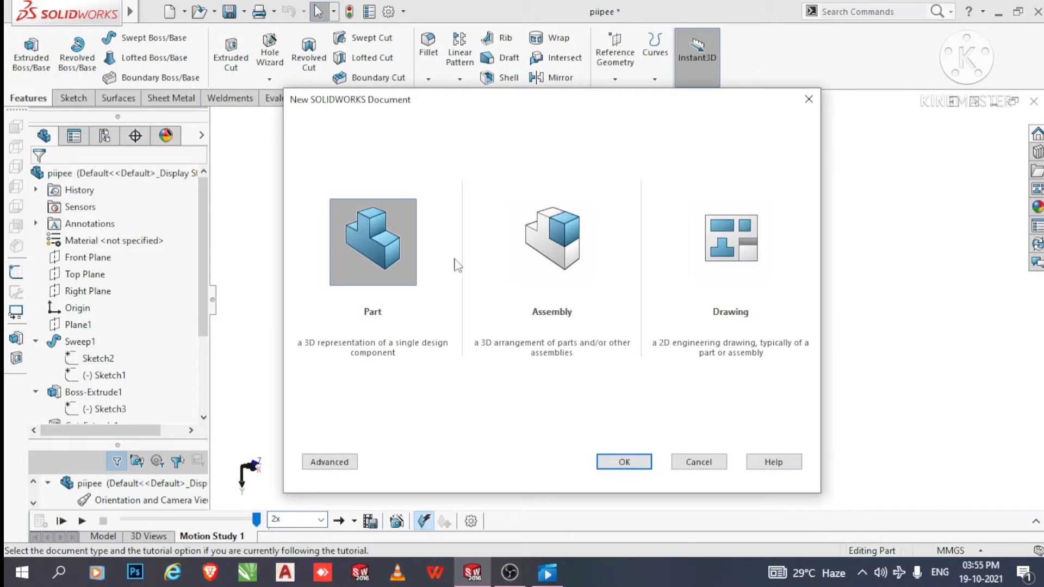
click(639, 457)
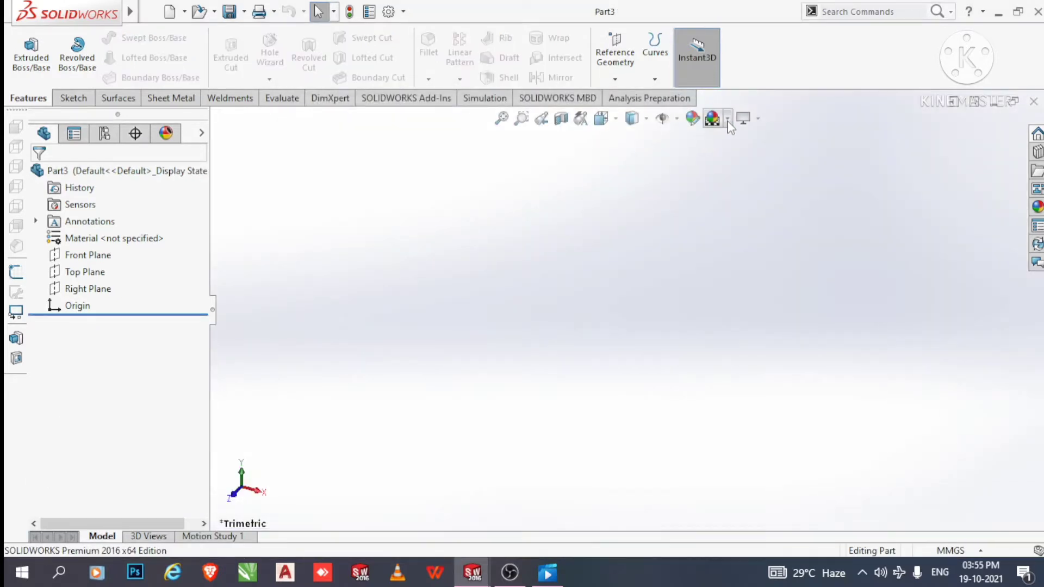
click(729, 124)
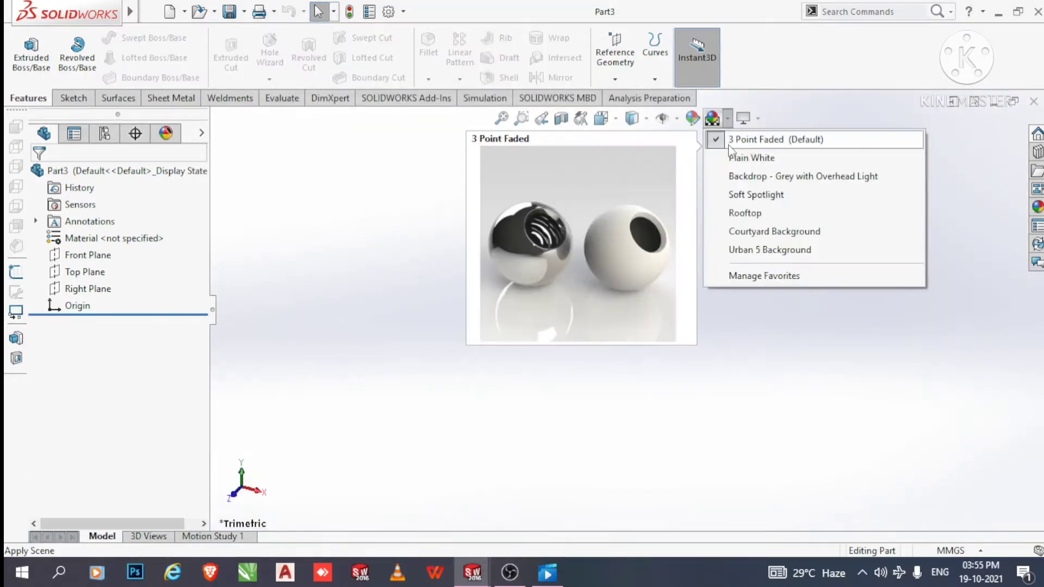
click(753, 157)
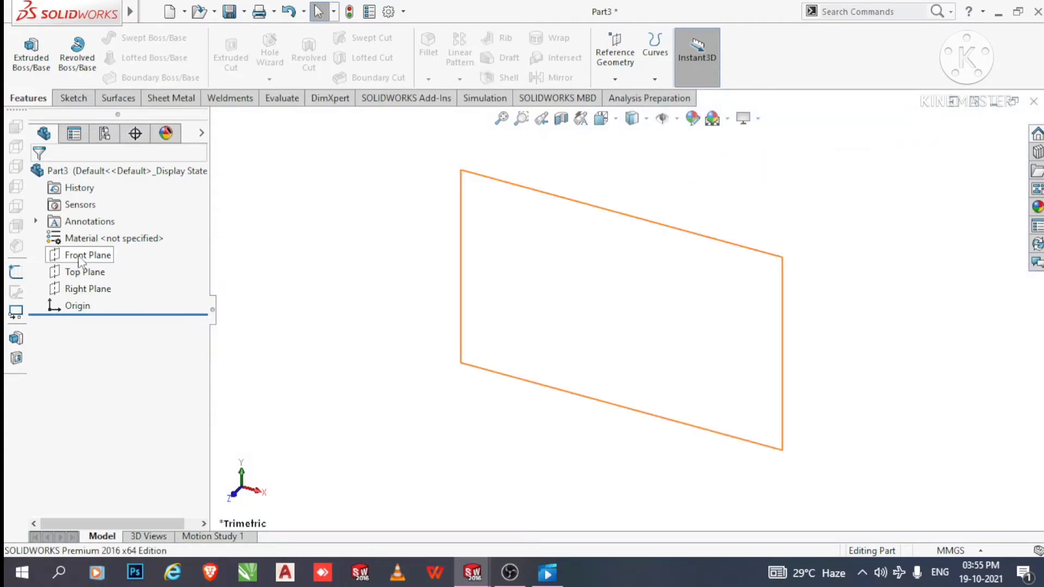
Start a sketch on the Front Plane and draw a horizontal construction line about 223 mm long to the origin plus a vertical one upward from it
click(80, 257)
right_click(80, 255)
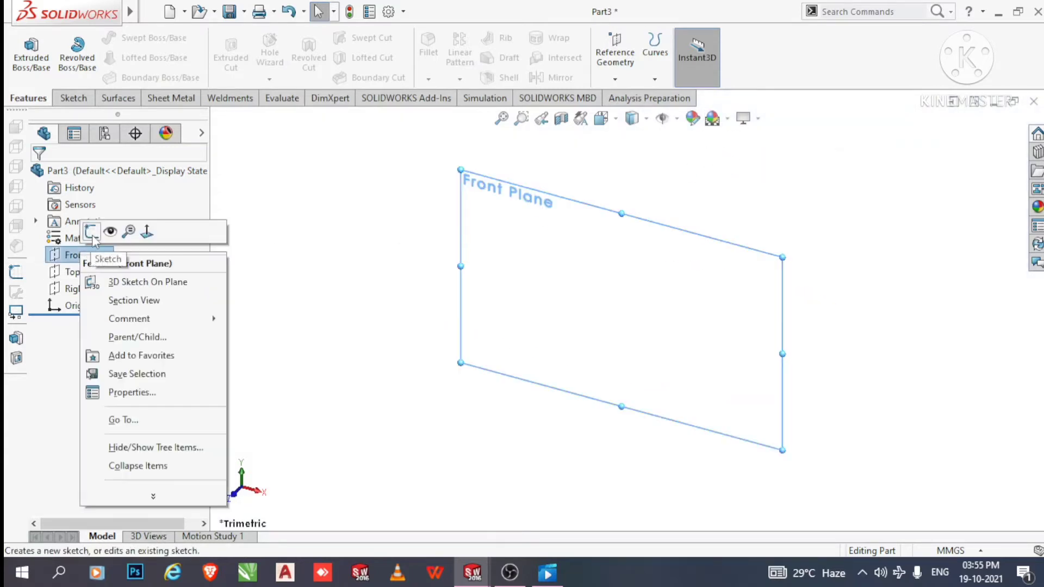
click(91, 233)
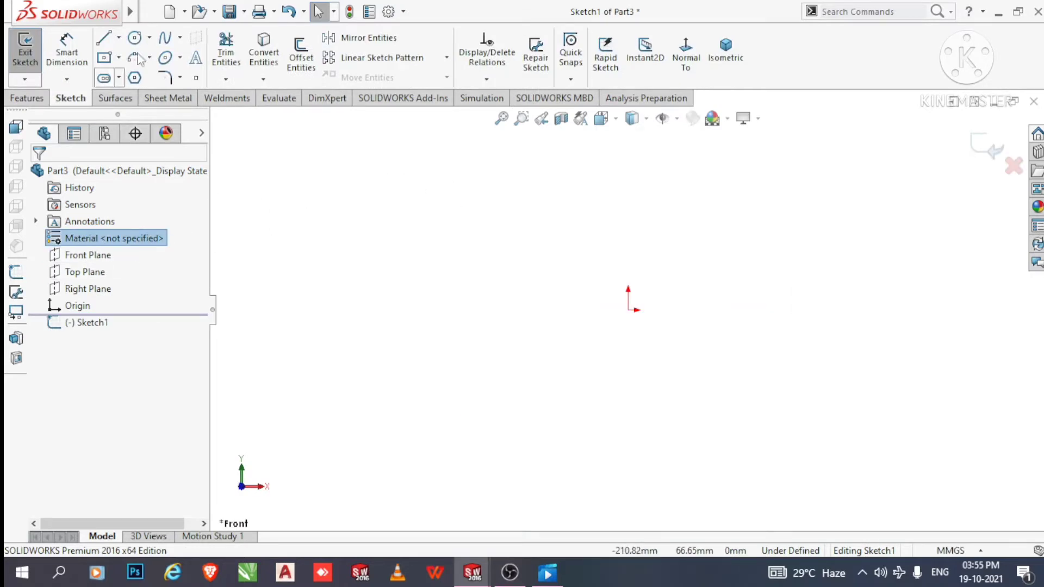
click(118, 37)
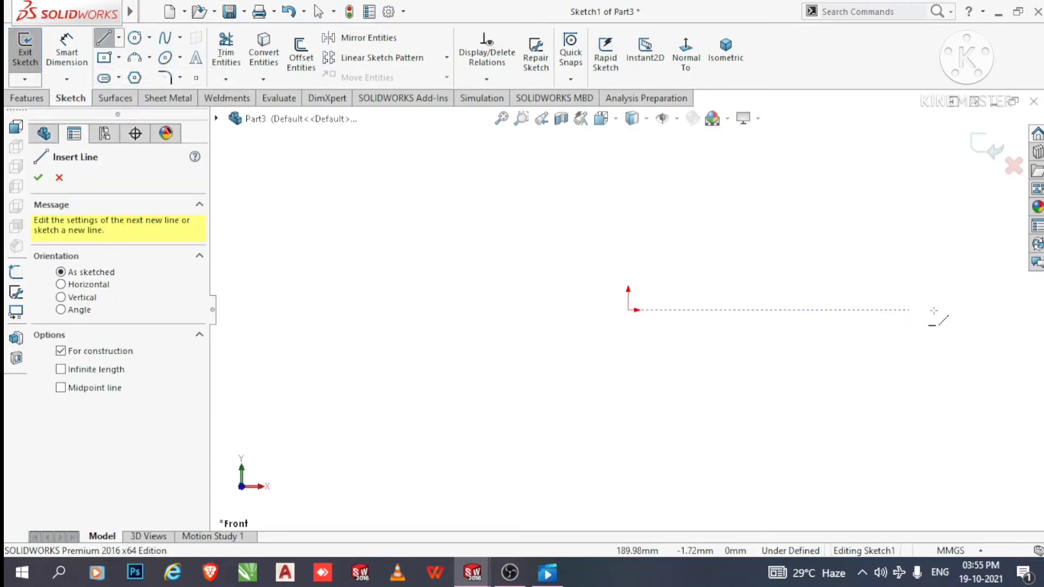
click(970, 308)
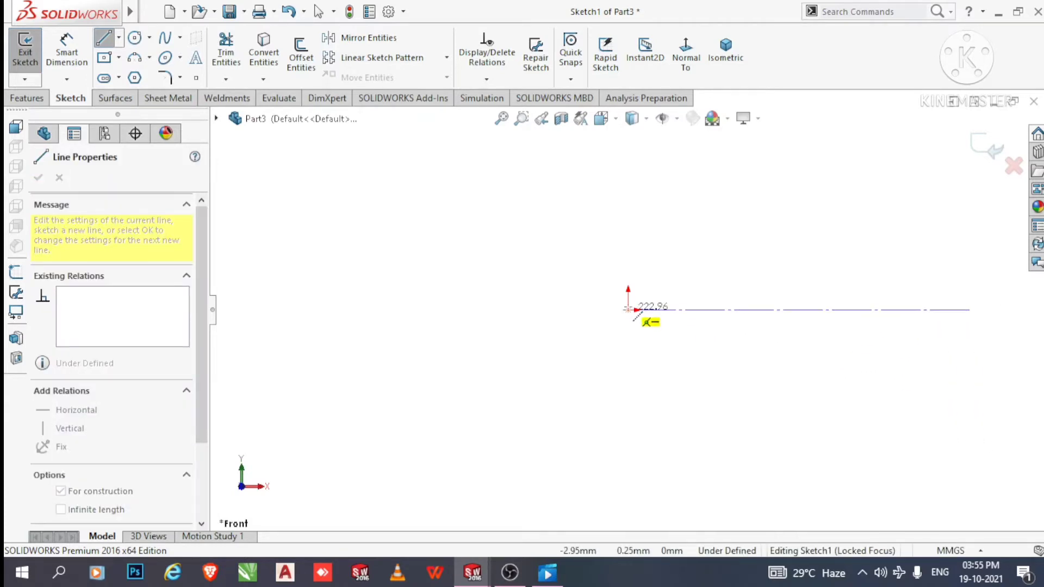
click(629, 309)
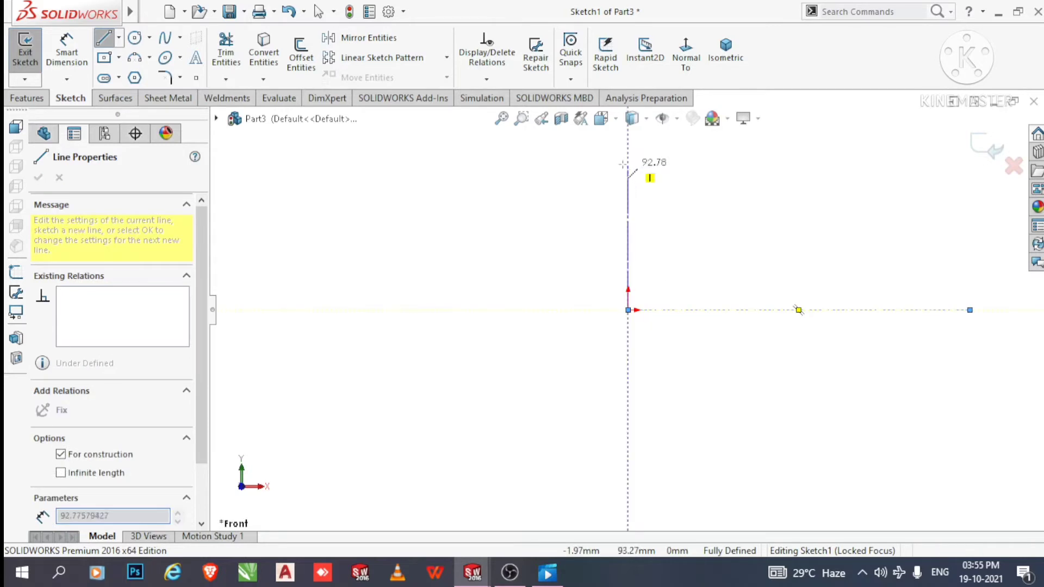
click(627, 137)
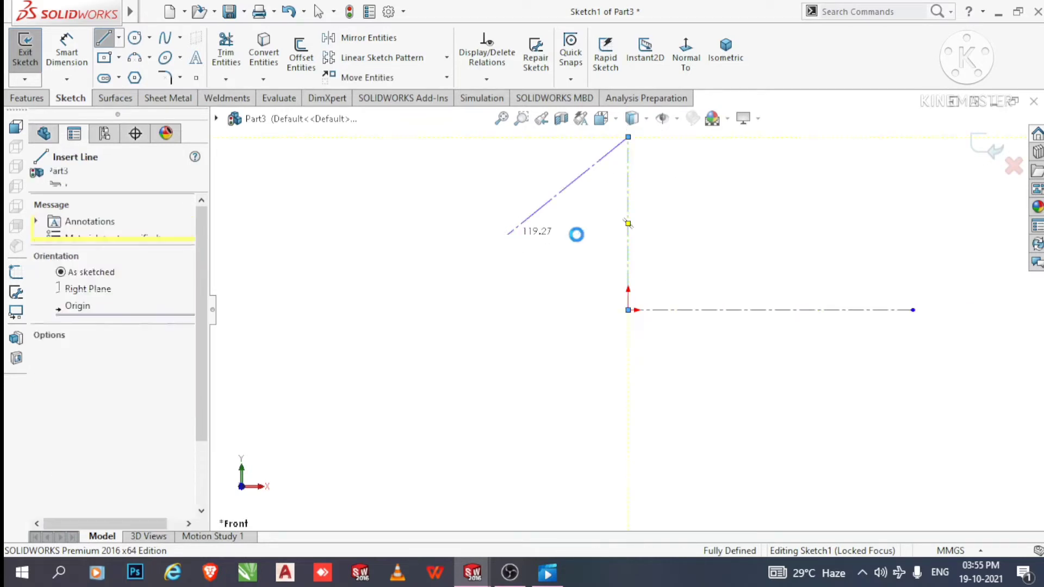
key(Escape)
Lengthen the vertical construction line by moving its free upper endpoint farther up
scroll(723, 203, down, 1)
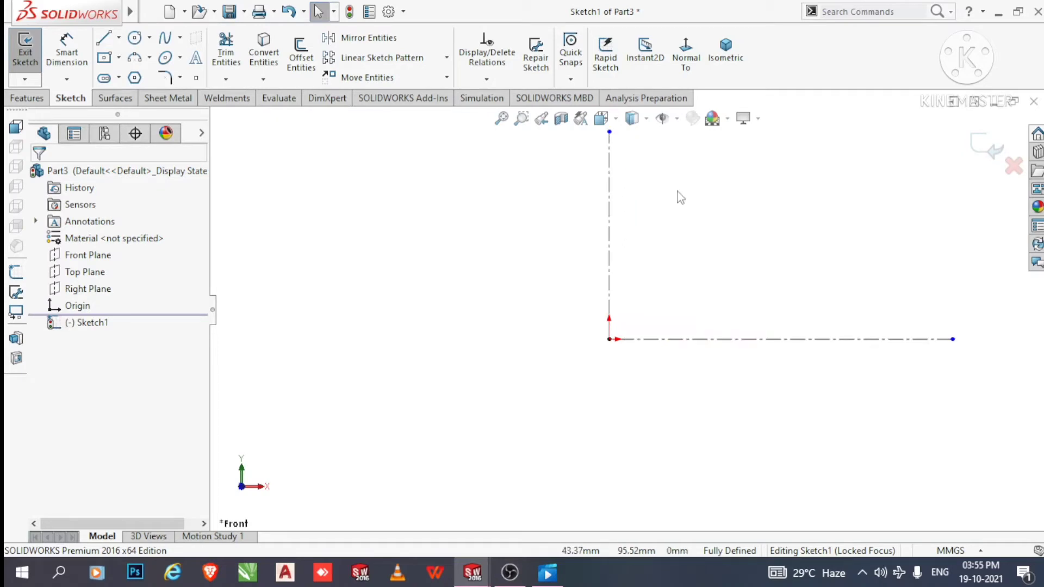
scroll(674, 185, up, 1)
scroll(668, 187, down, 1)
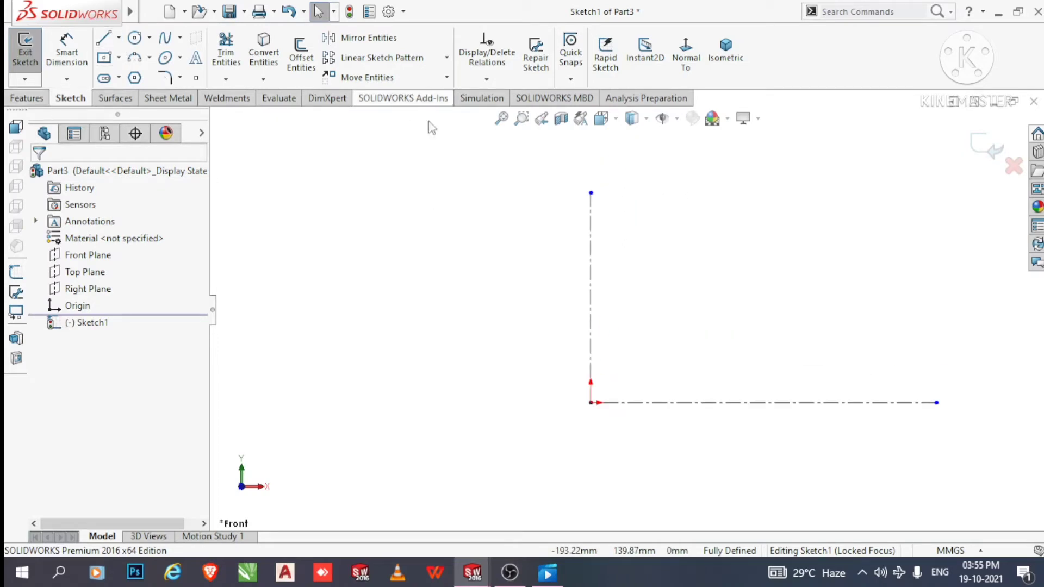
drag(590, 194, 590, 133)
click(690, 178)
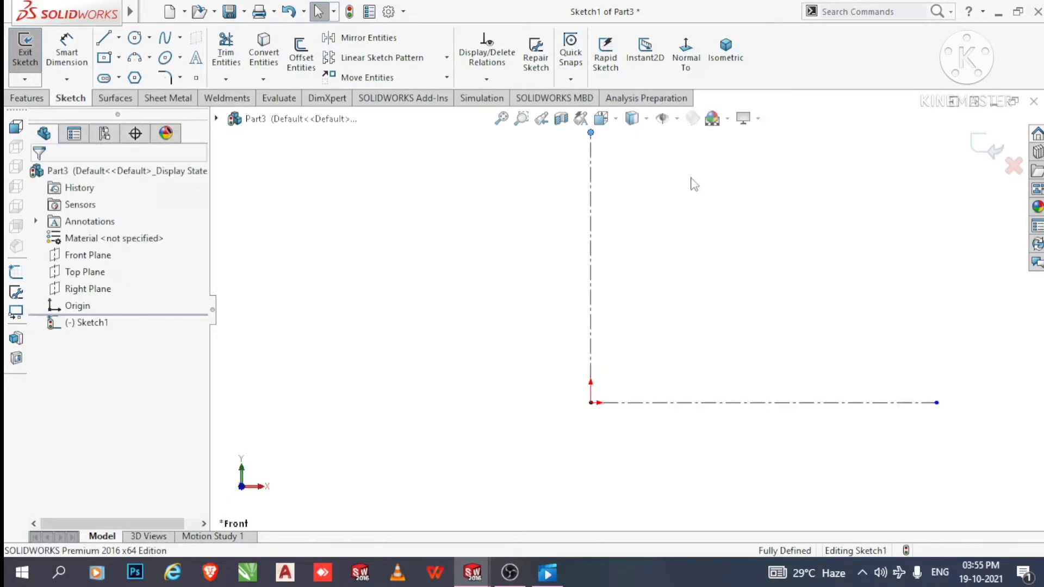
click(105, 39)
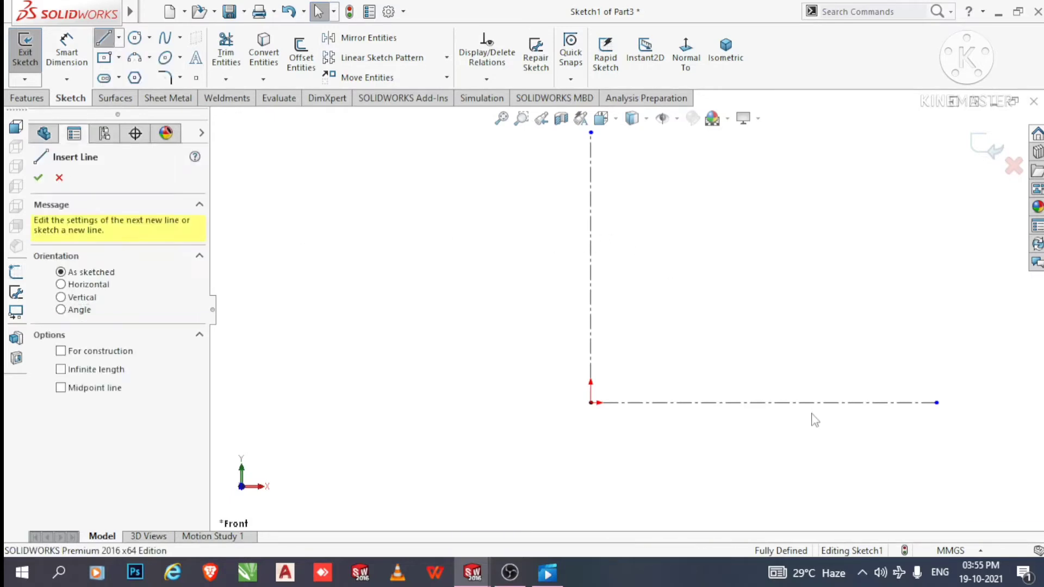
click(831, 404)
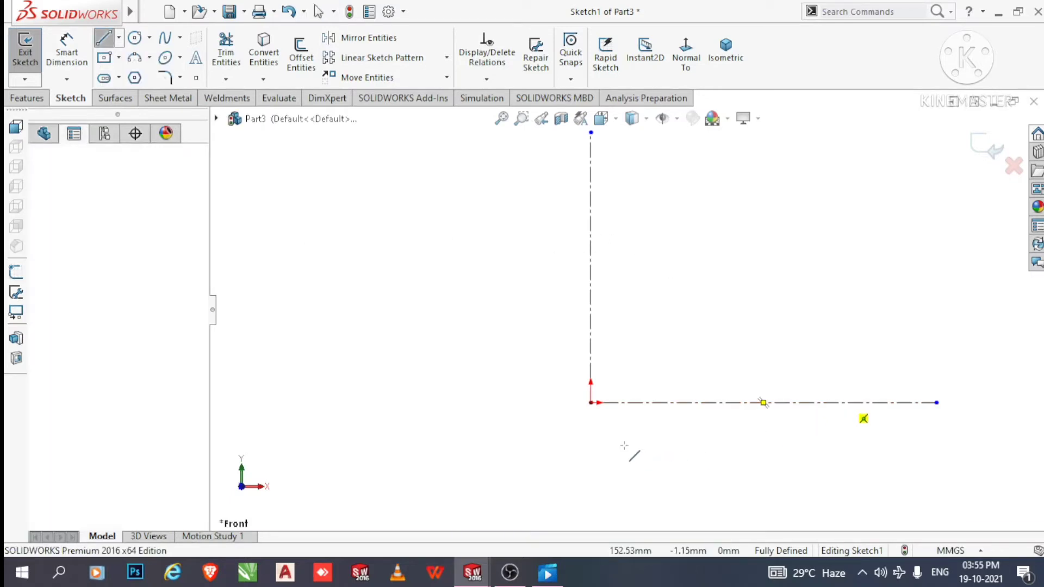
click(591, 403)
key(ctrl+z)
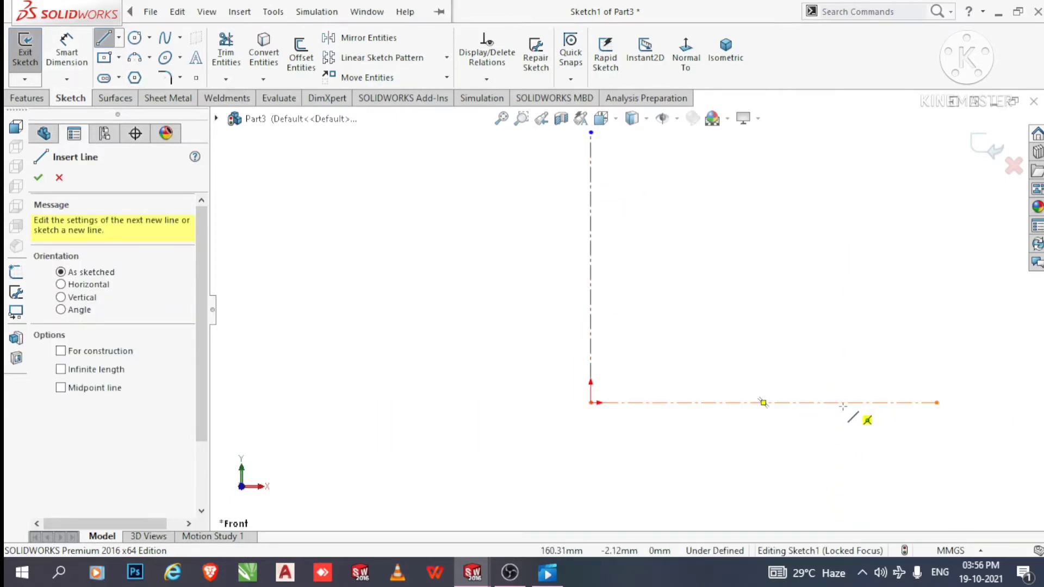
Draw solid lines over the construction lines, about 159 mm horizontally to the origin and about 154 mm vertically up from it
key(Escape)
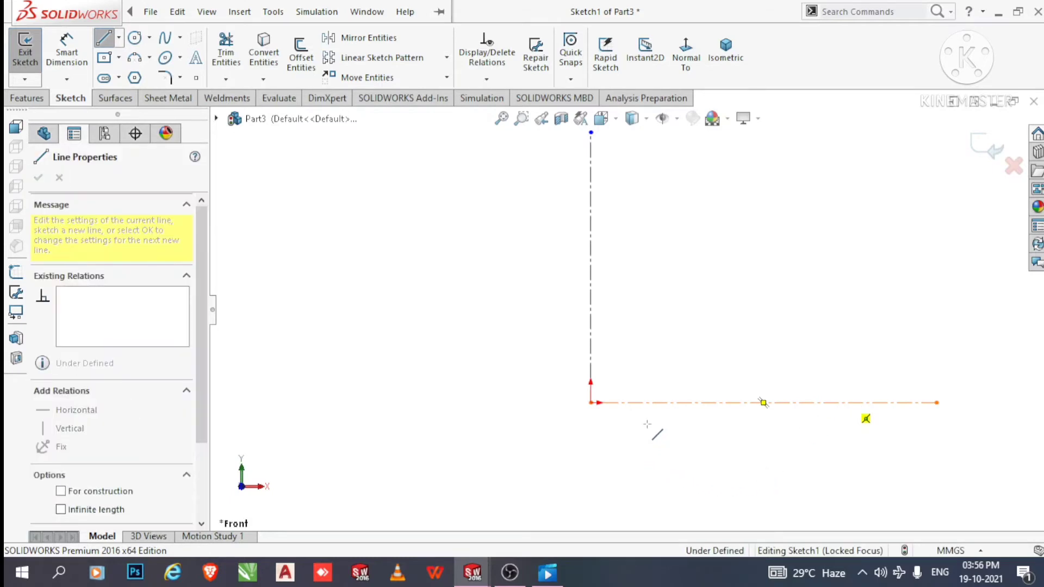
click(591, 403)
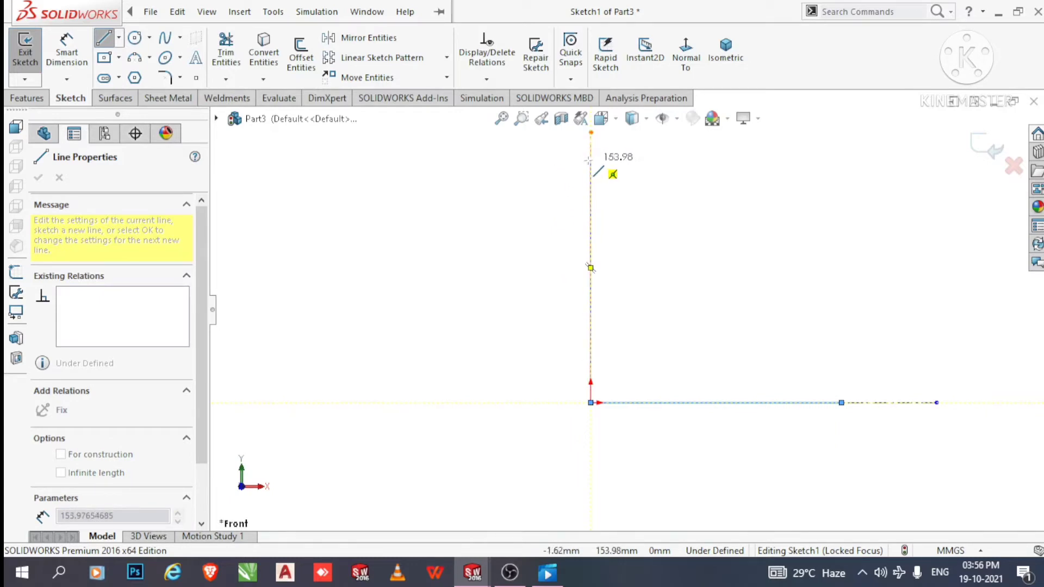
click(590, 157)
key(Escape)
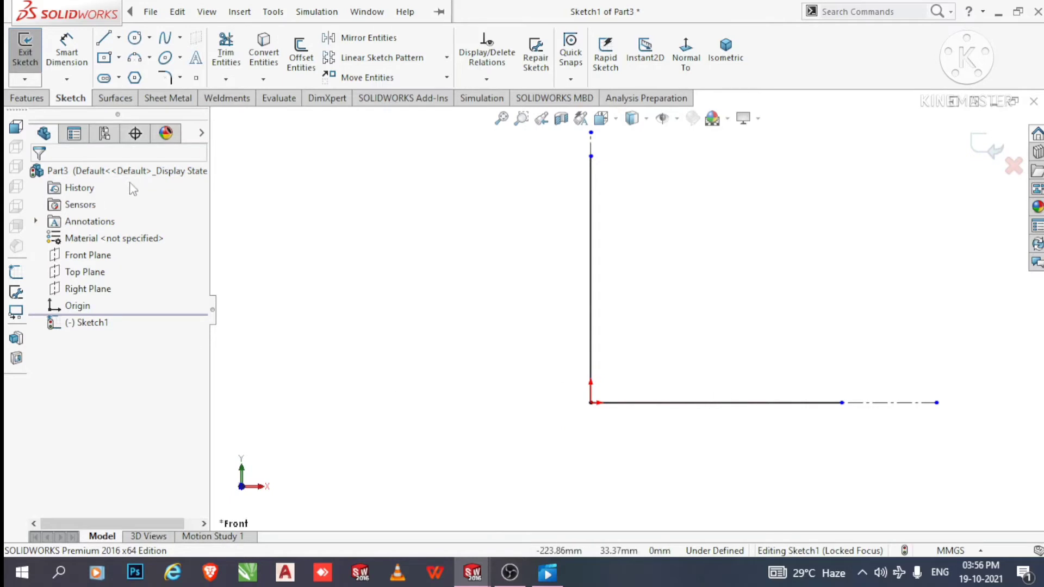
Add a length dimension below the solid horizontal line without changing its value
click(76, 58)
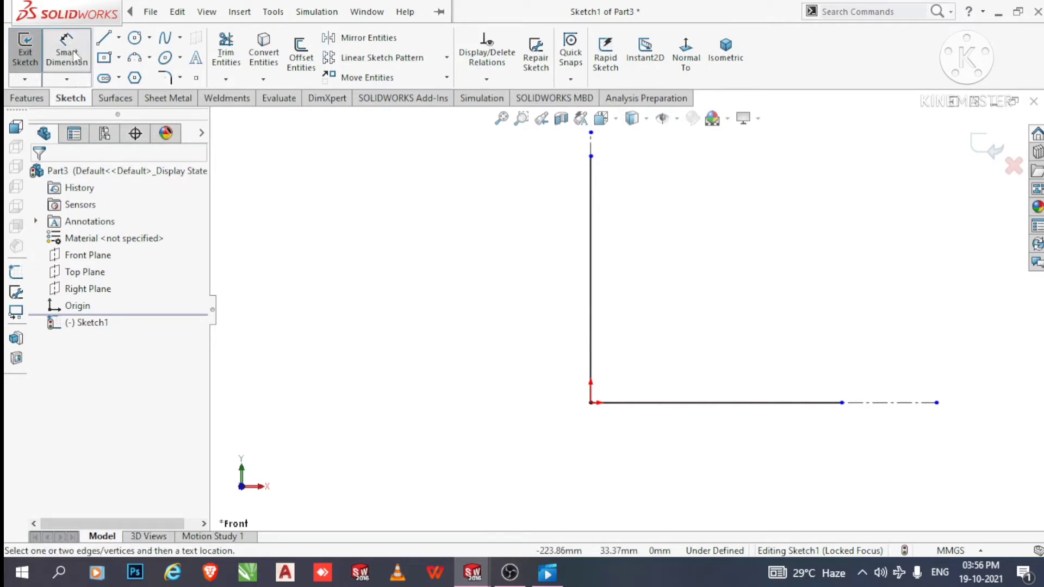
click(759, 433)
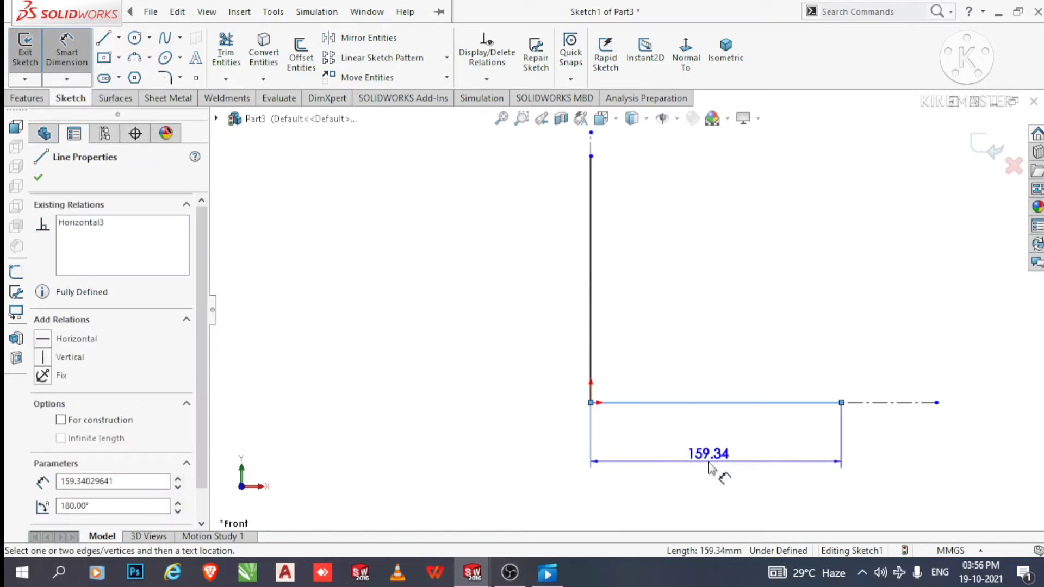
click(719, 473)
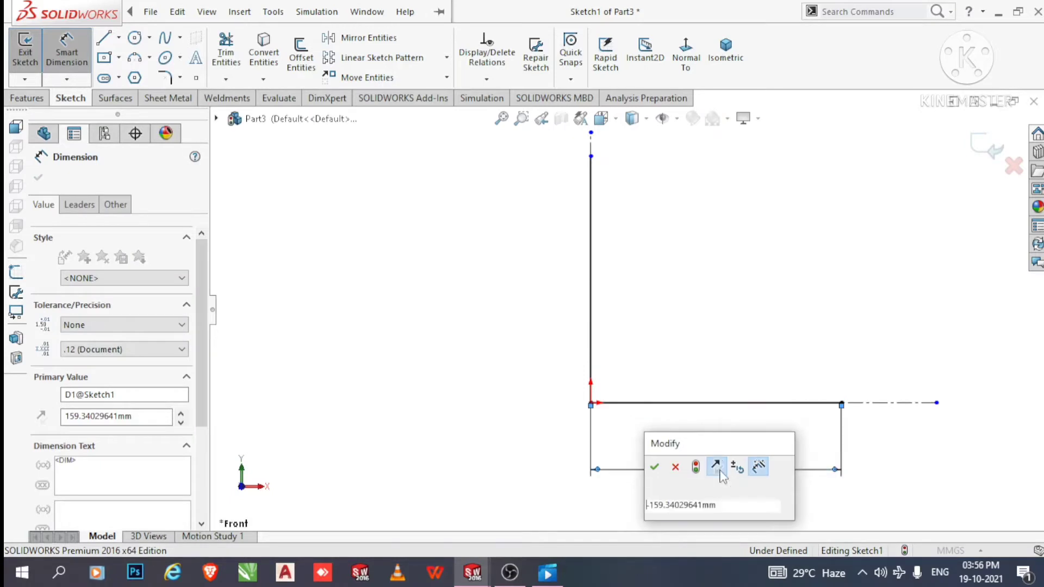
click(715, 467)
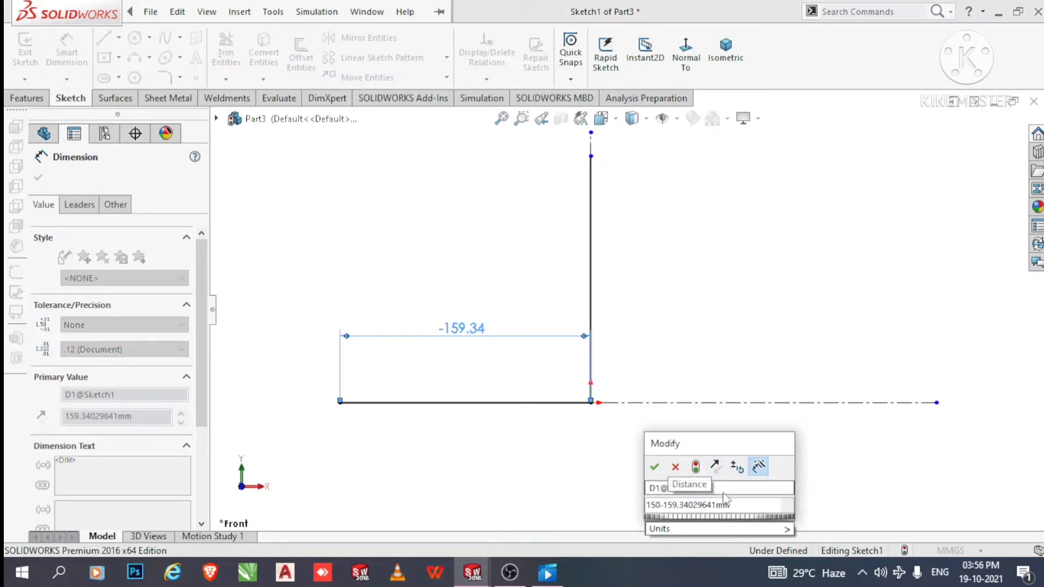
click(675, 467)
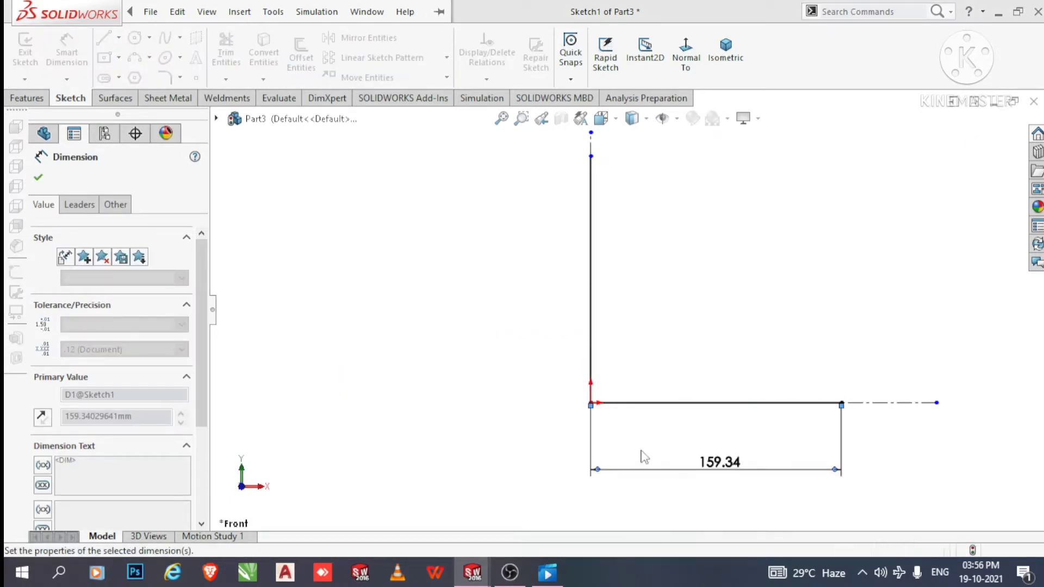
Try to set the solid horizontal line's length to 150 mm with its direction reversed, and undo the change
double_click(706, 467)
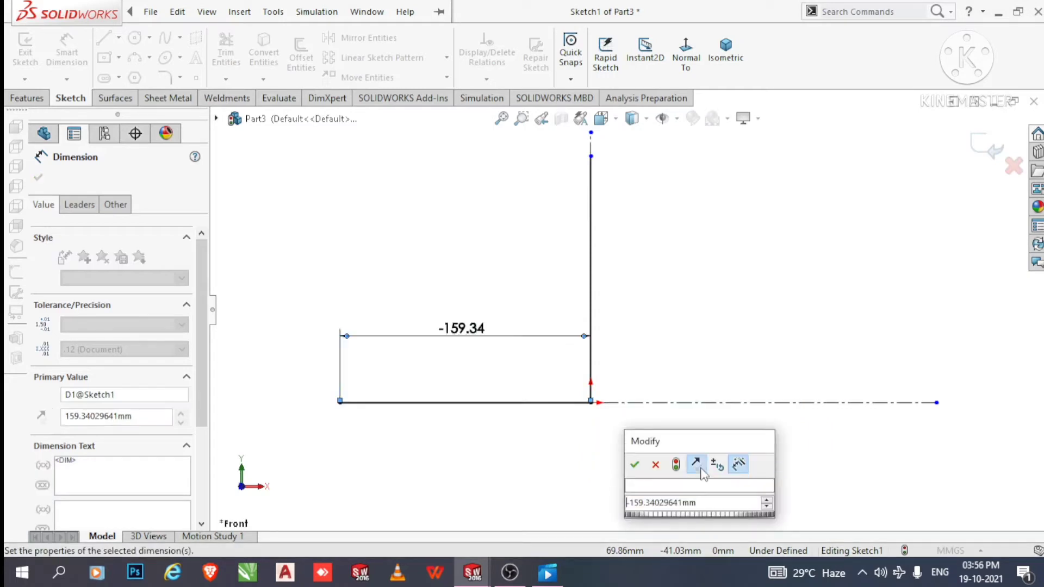
text(150)
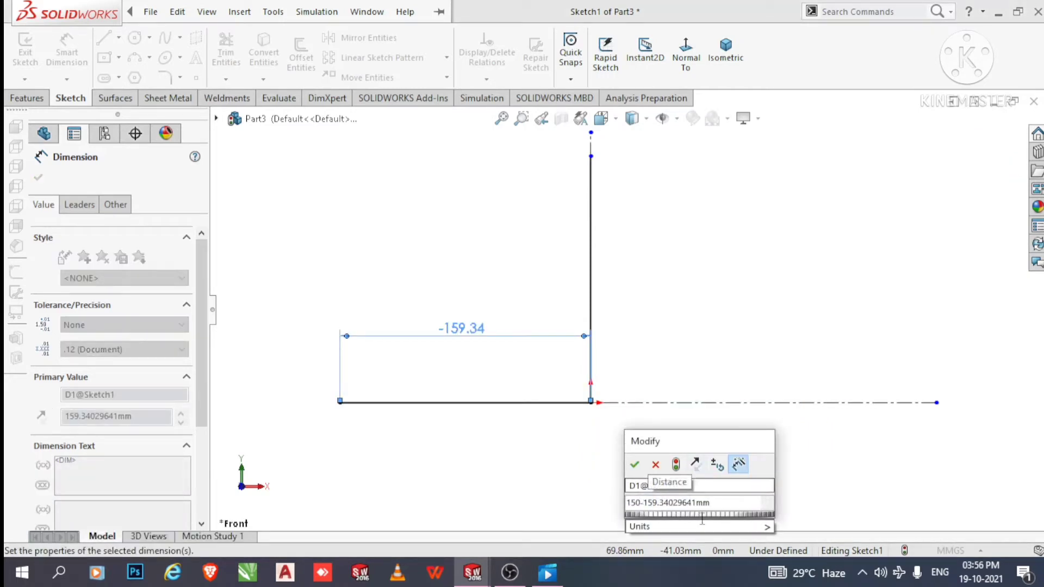
click(728, 500)
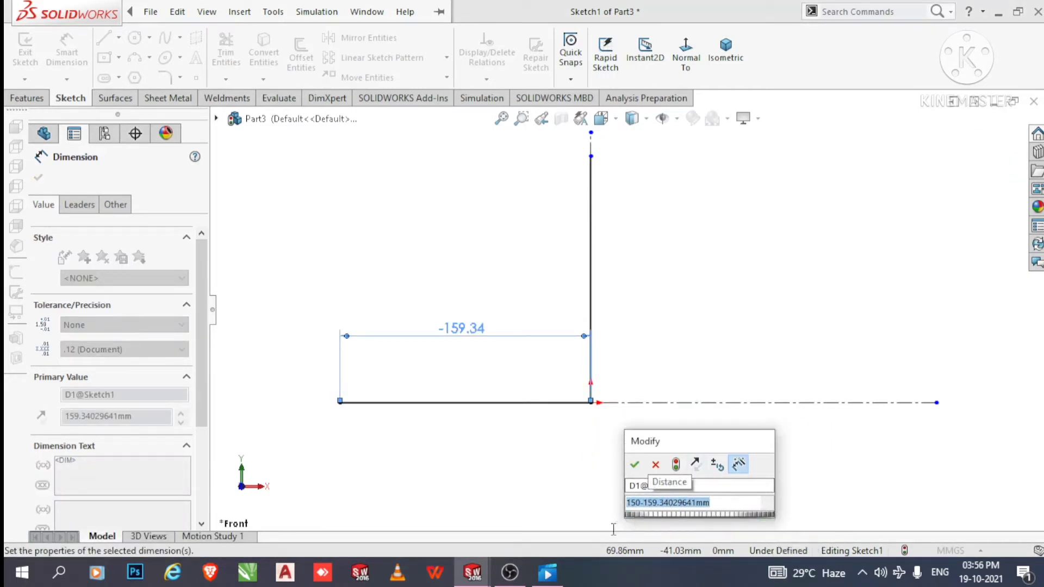
text(150)
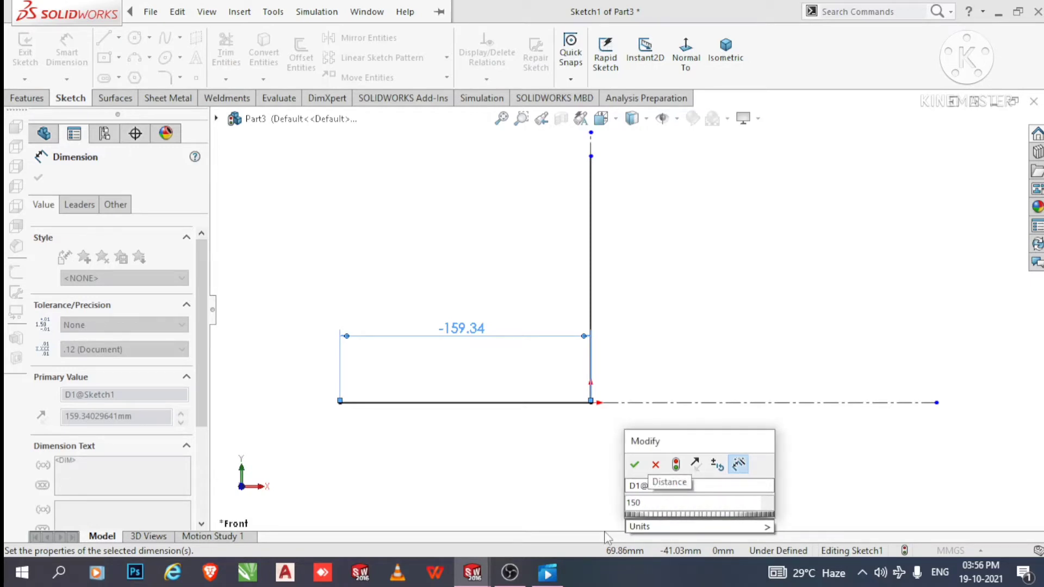
key(Return)
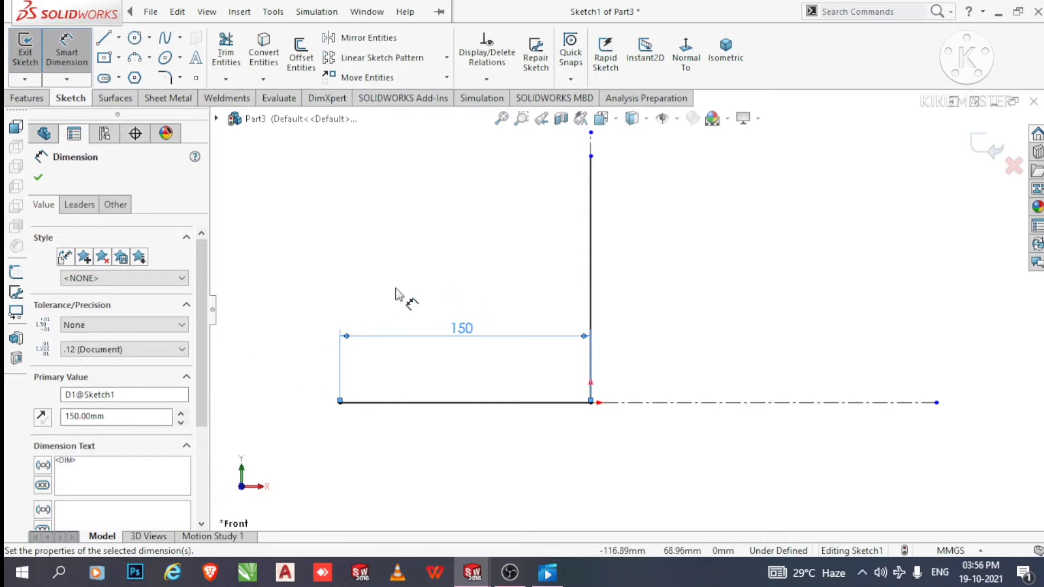
key(ctrl+z)
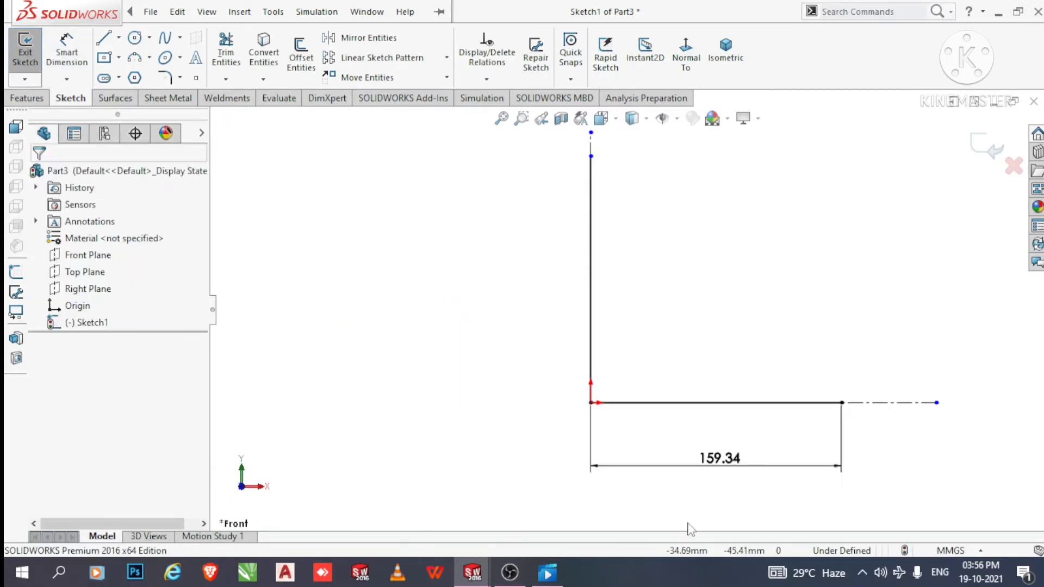
Set the solid horizontal line's length dimension to 150 mm
click(723, 460)
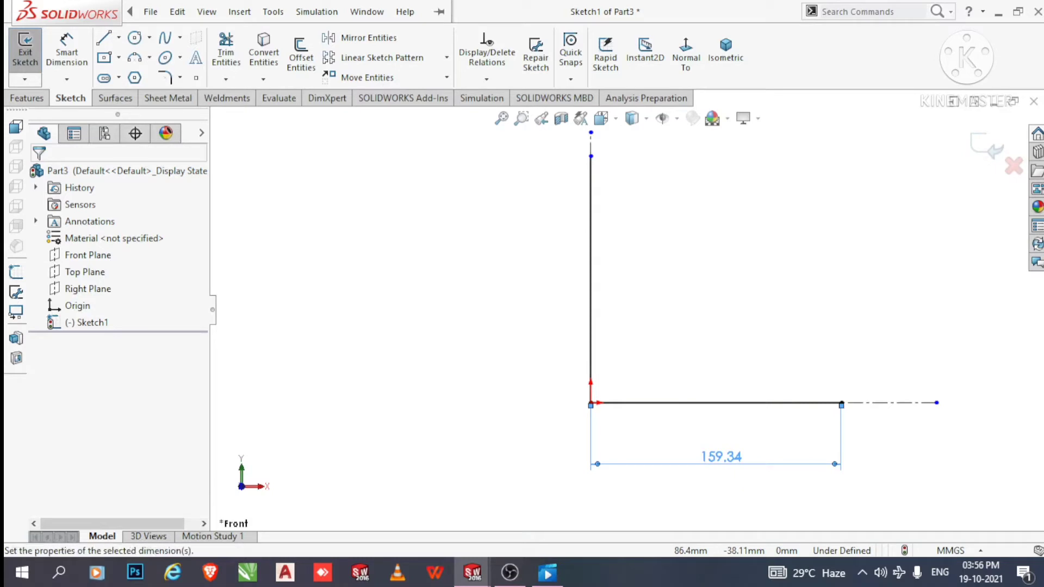
double_click(726, 458)
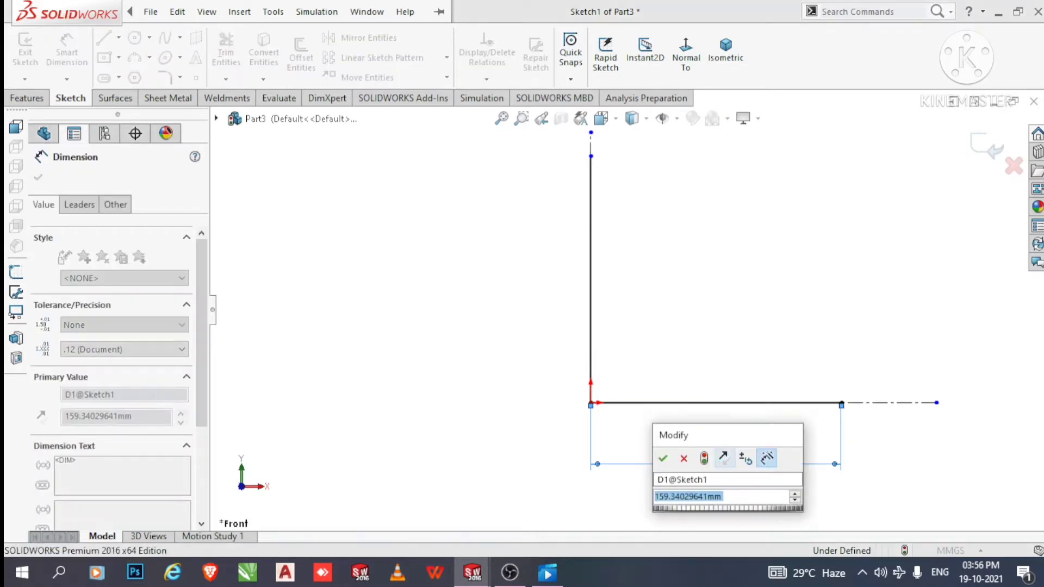
text(150)
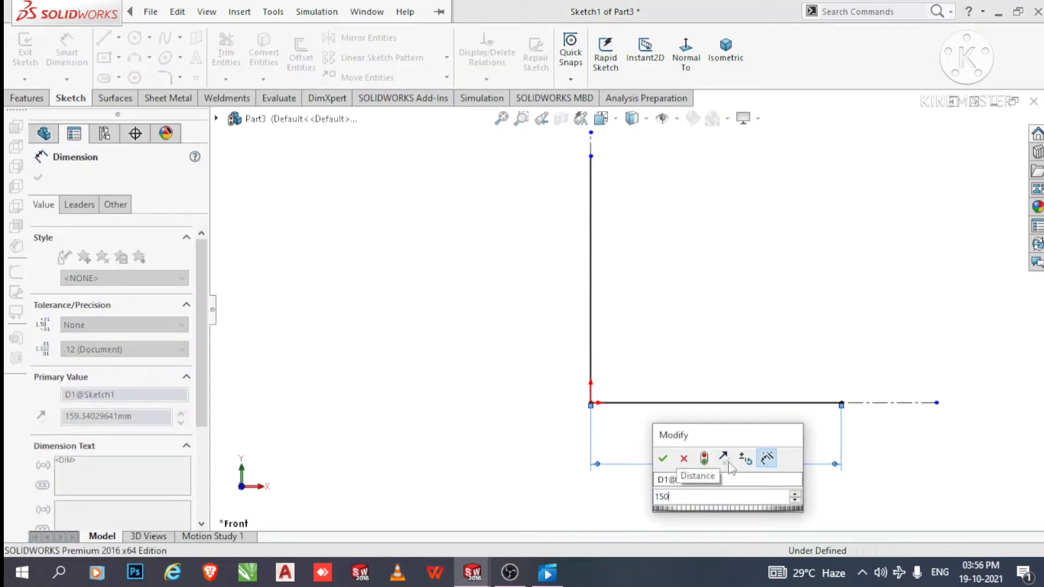
key(Return)
key(Escape)
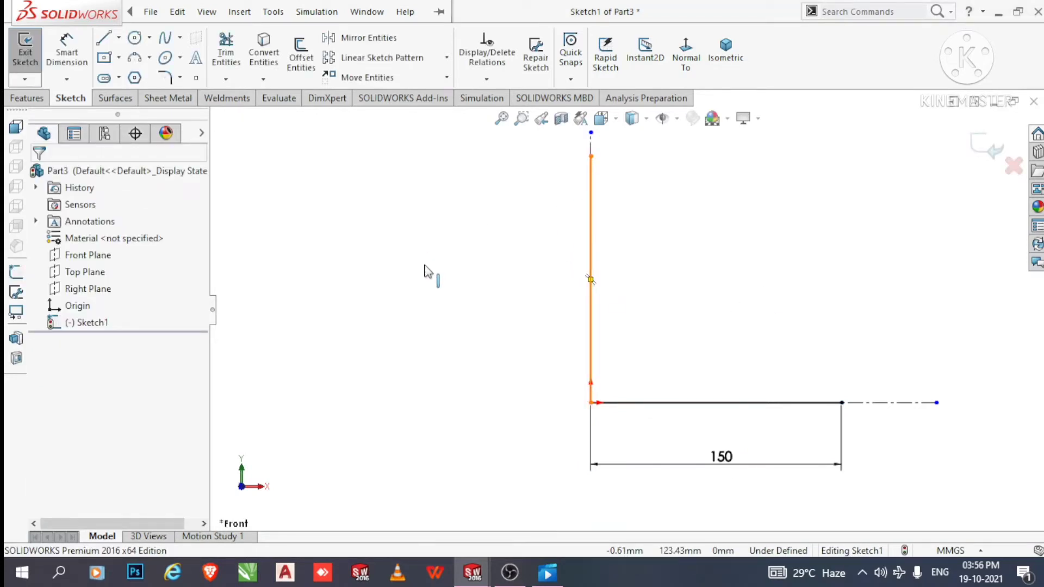
Dimension the solid vertical line's length as 180 mm, placing the dimension on the side opposite the horizontal line
click(589, 197)
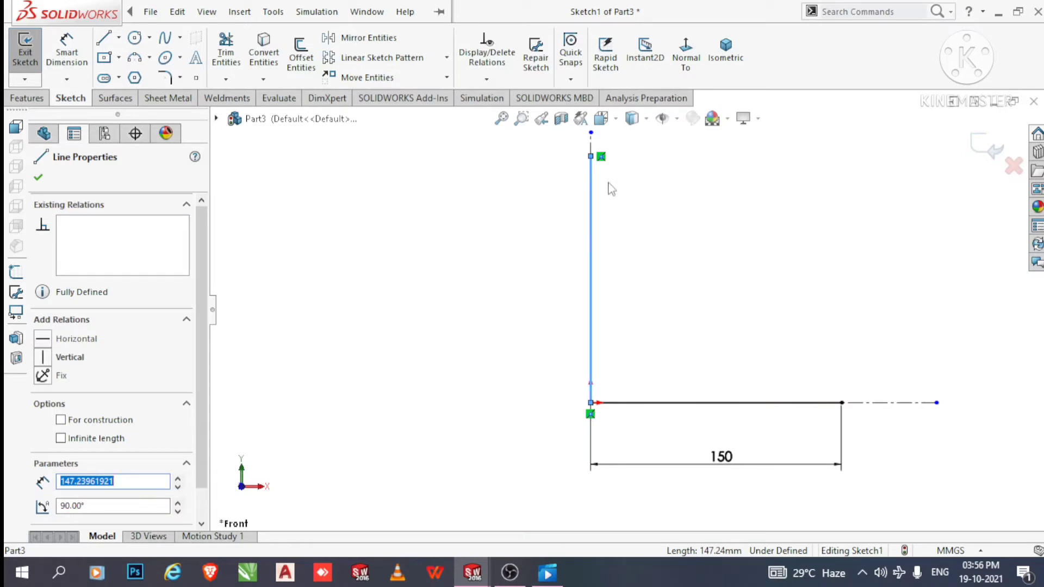
click(66, 51)
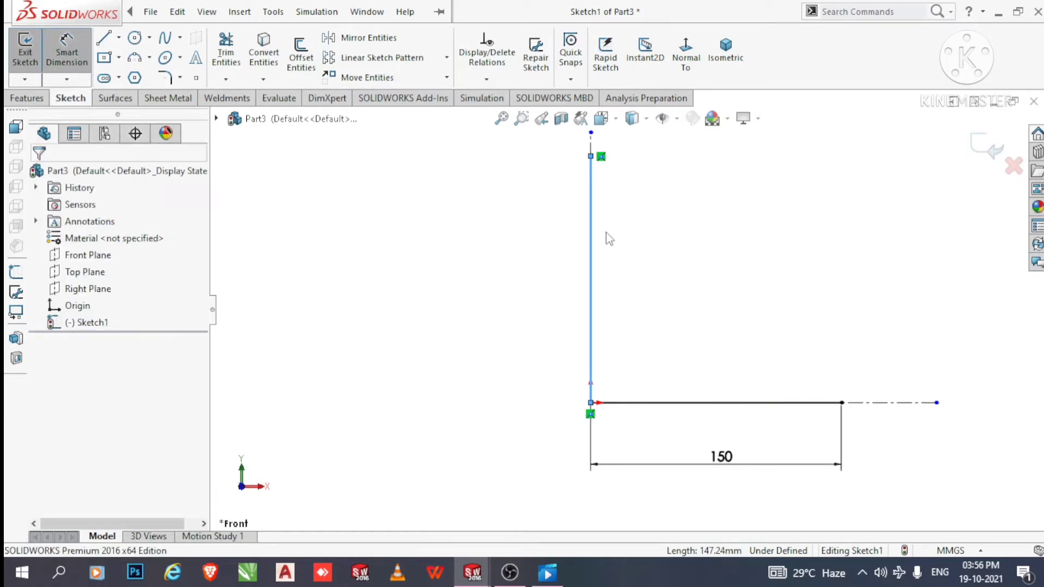
click(591, 234)
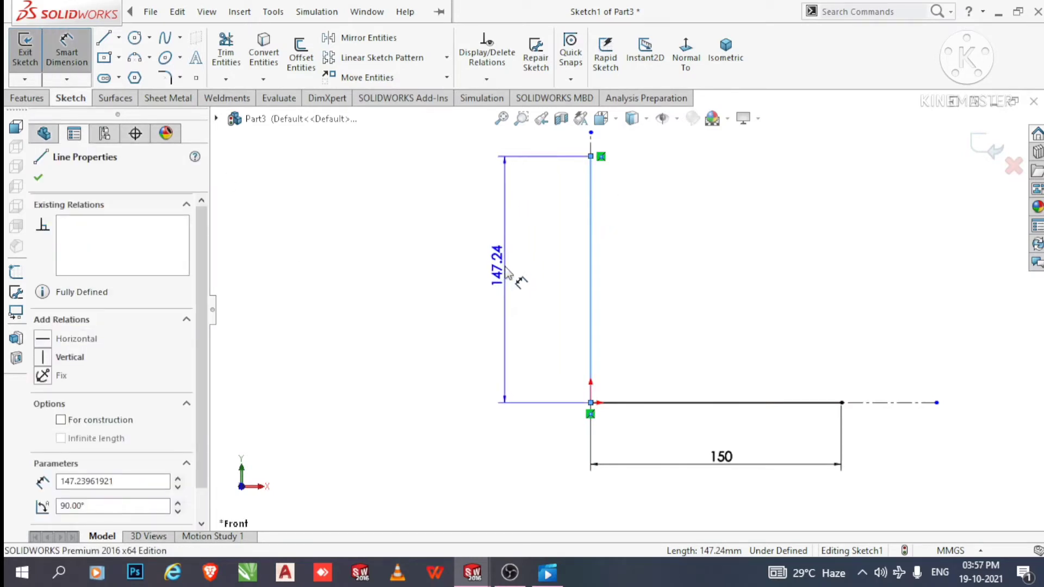
click(505, 269)
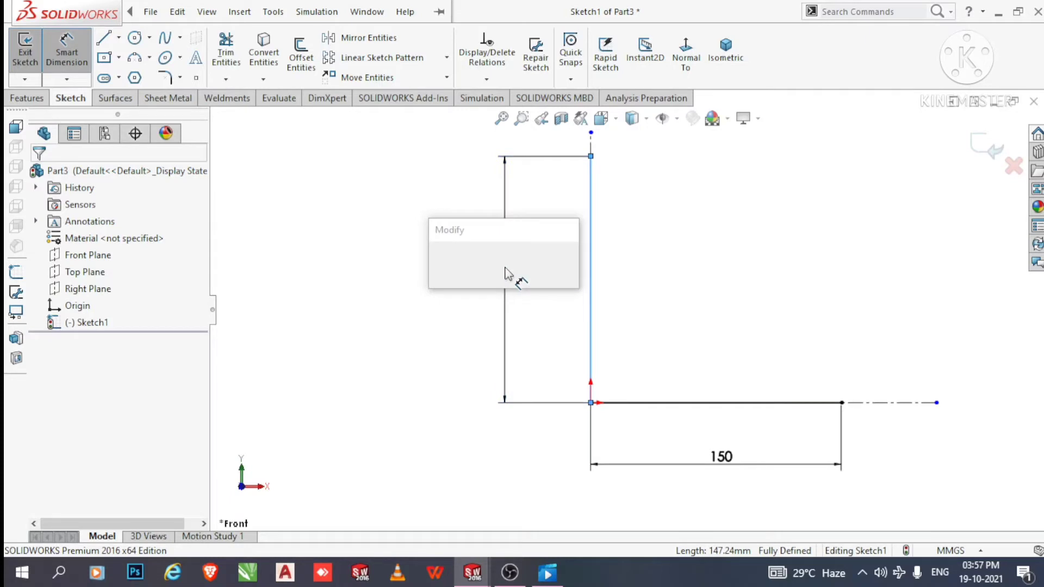
text(18)
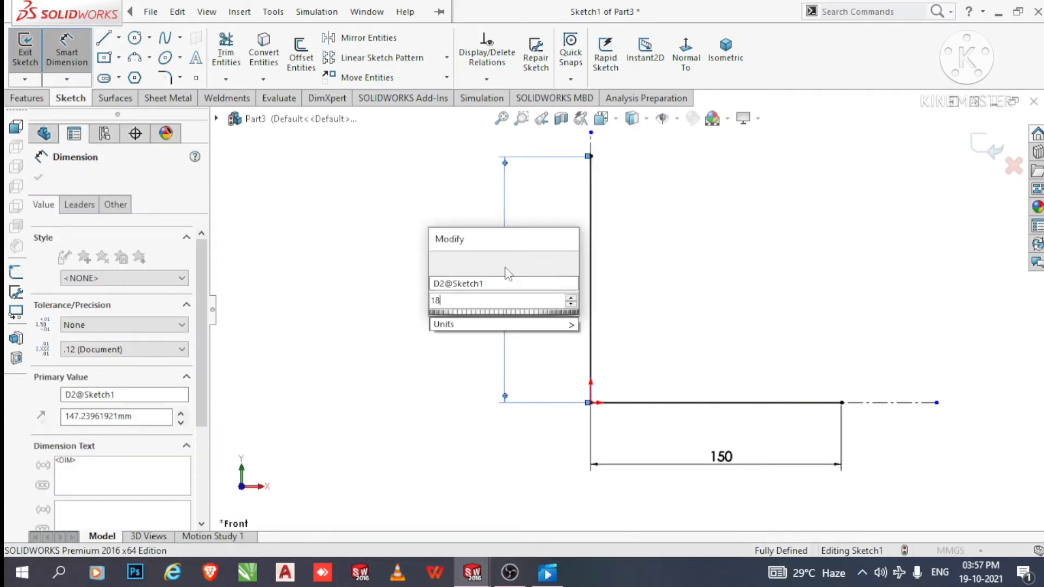
text(0)
key(Return)
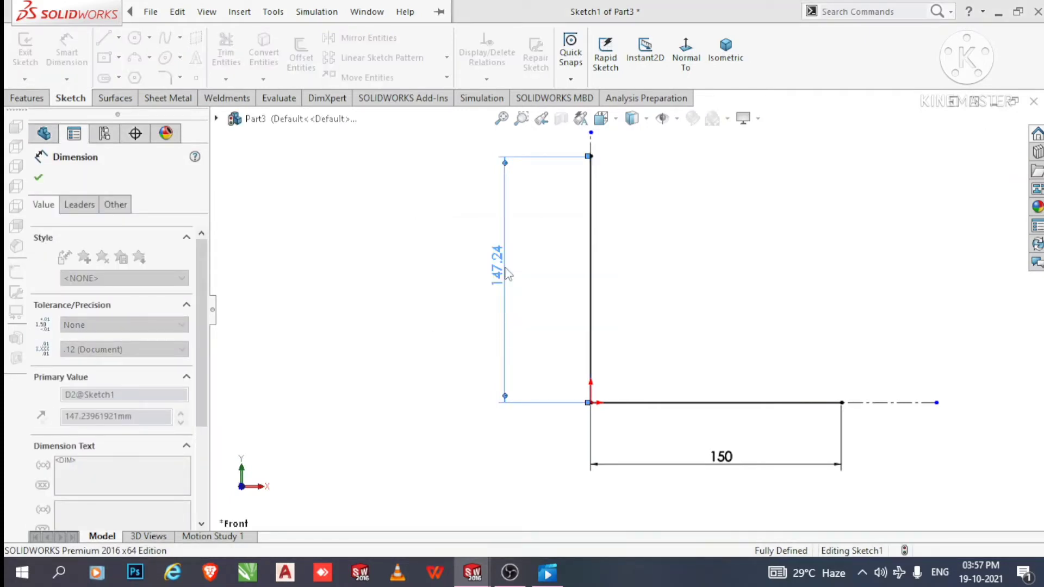
click(376, 250)
scroll(387, 246, down, 2)
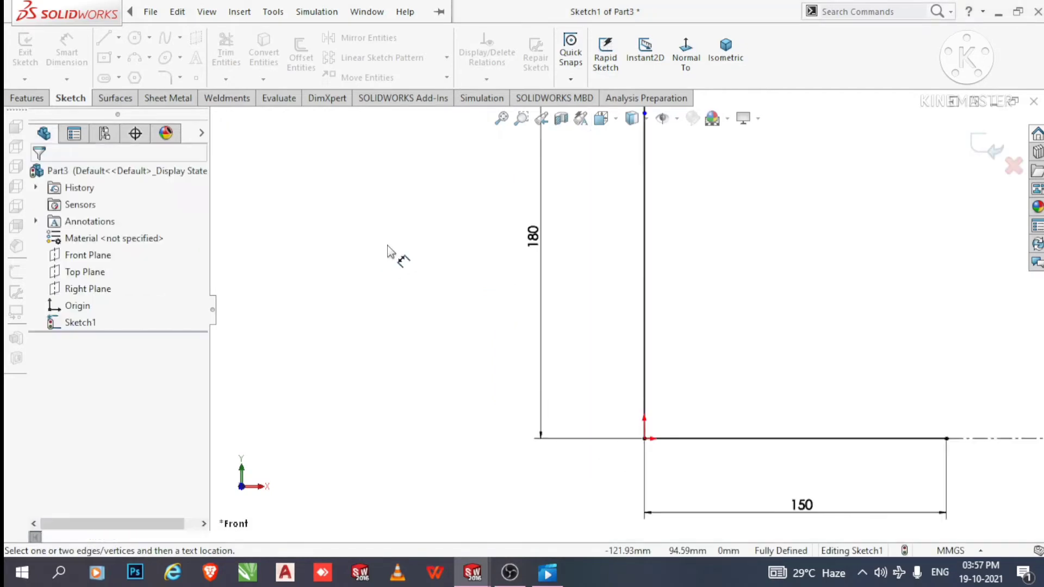
scroll(541, 235, up, 2)
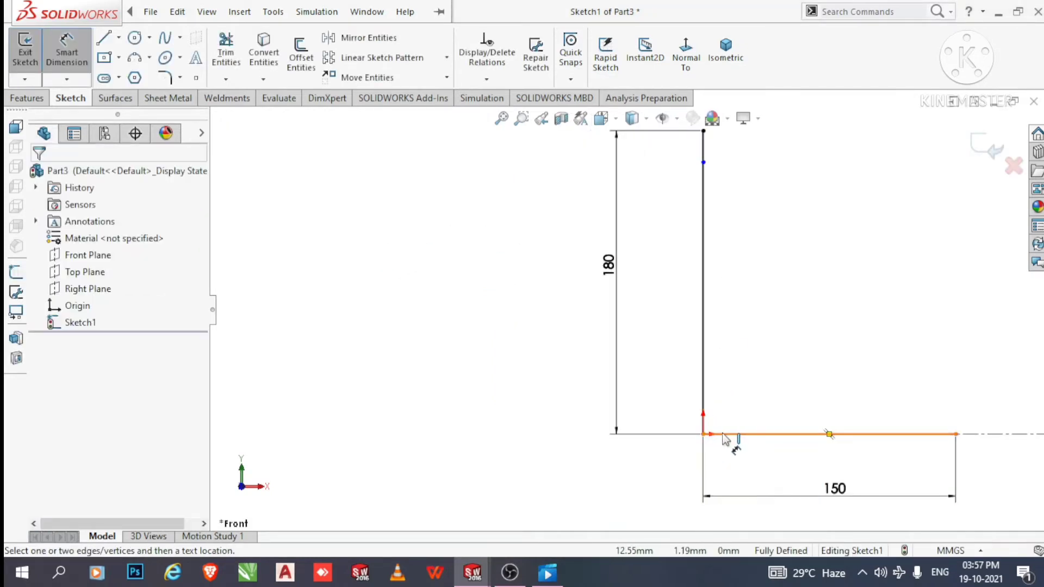
Round the corner at the origin between the two solid lines with a 50 mm sketch fillet and exit the sketch
click(165, 80)
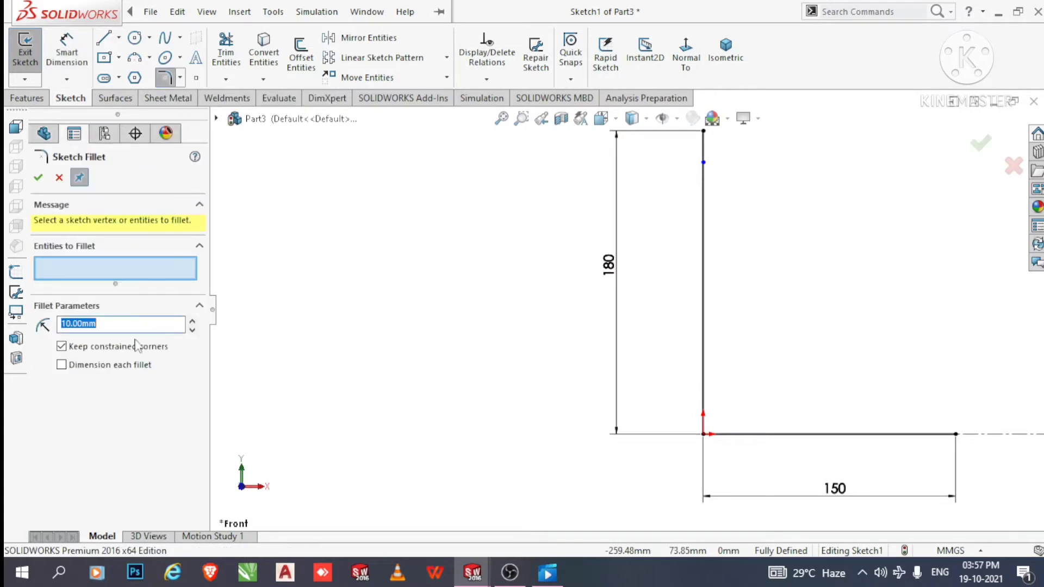
text(50)
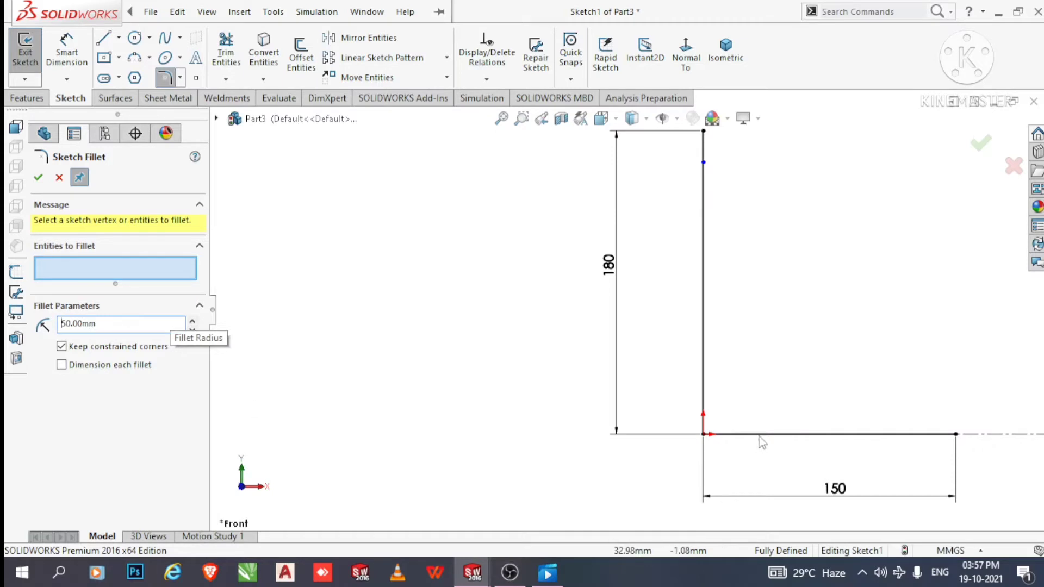
click(703, 435)
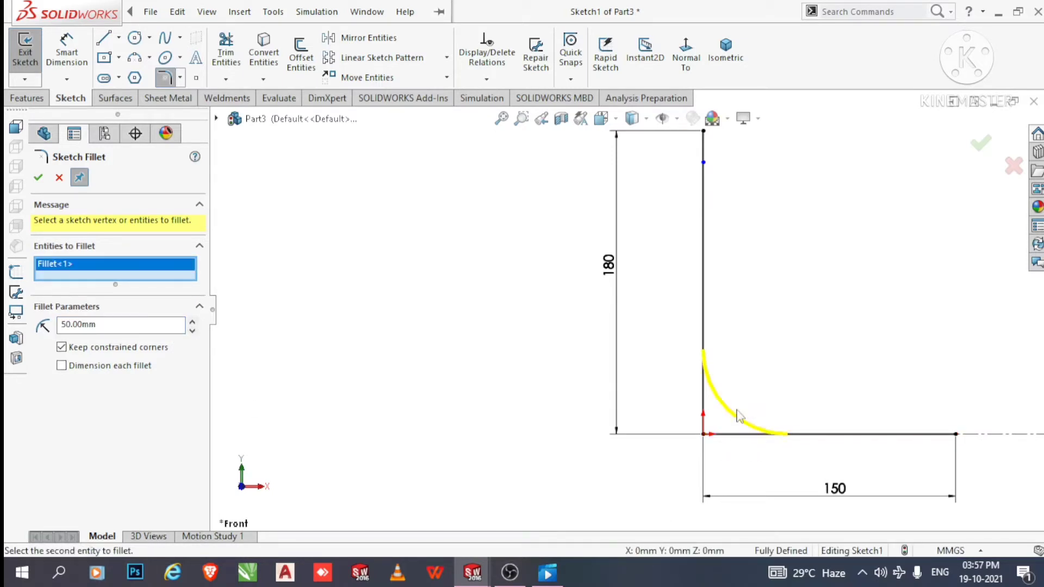
click(38, 178)
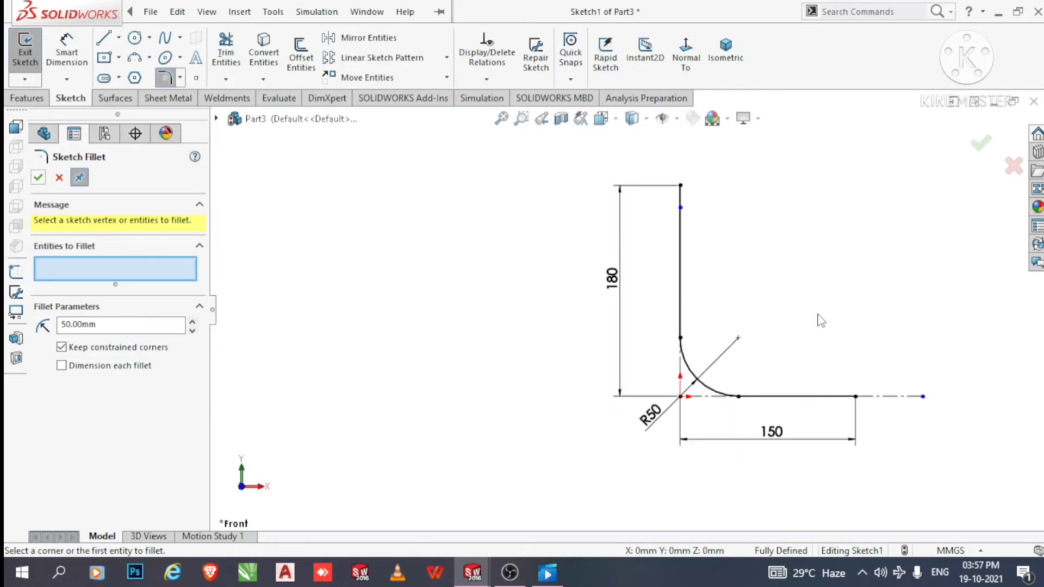
mouse_move(816, 334)
middle_down()
mouse_move(803, 338)
mouse_move(799, 367)
middle_up()
scroll(800, 383, down, 1)
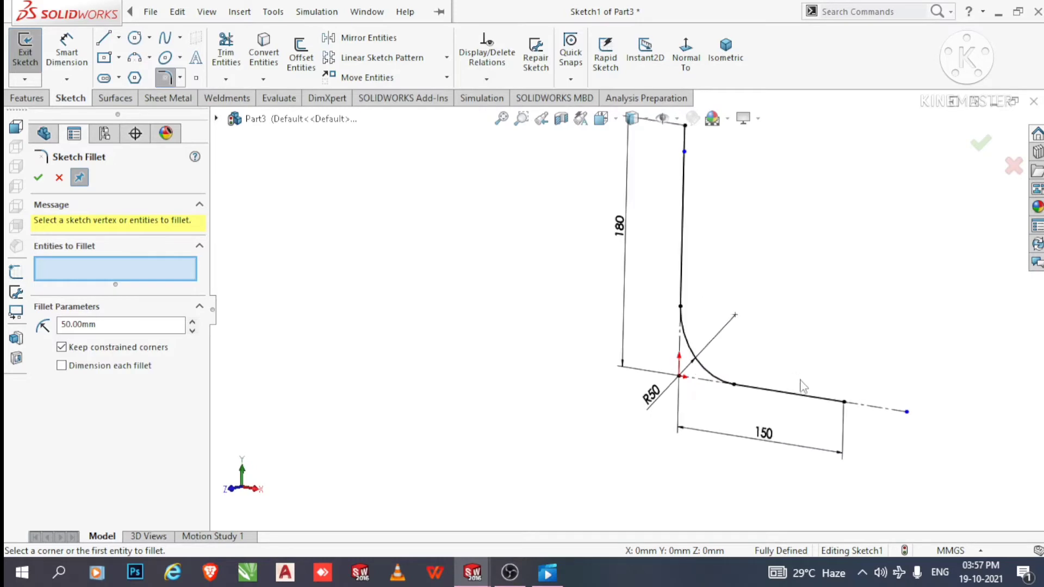
scroll(800, 383, up, 1)
scroll(777, 398, down, 1)
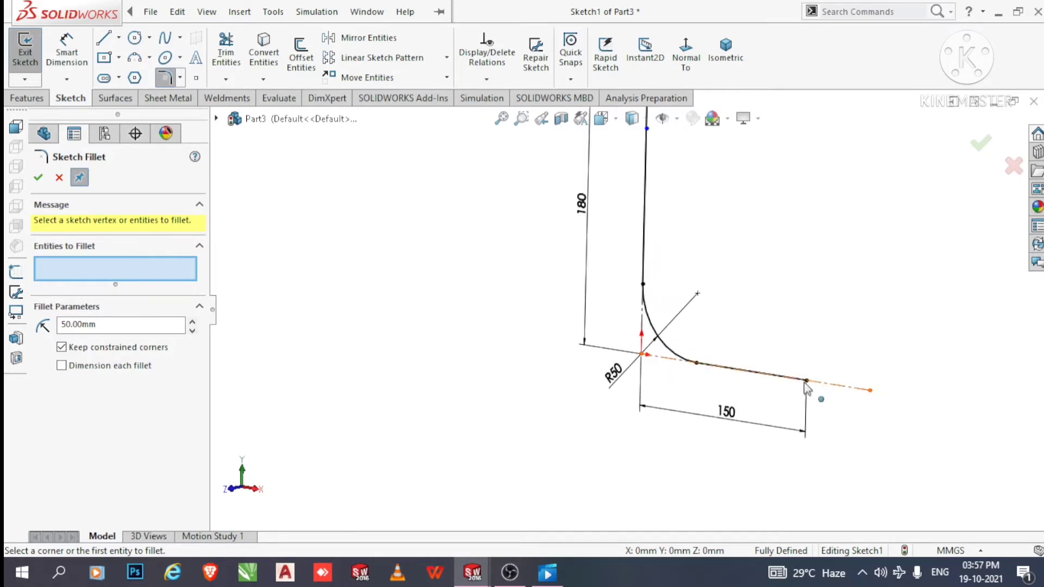
click(38, 179)
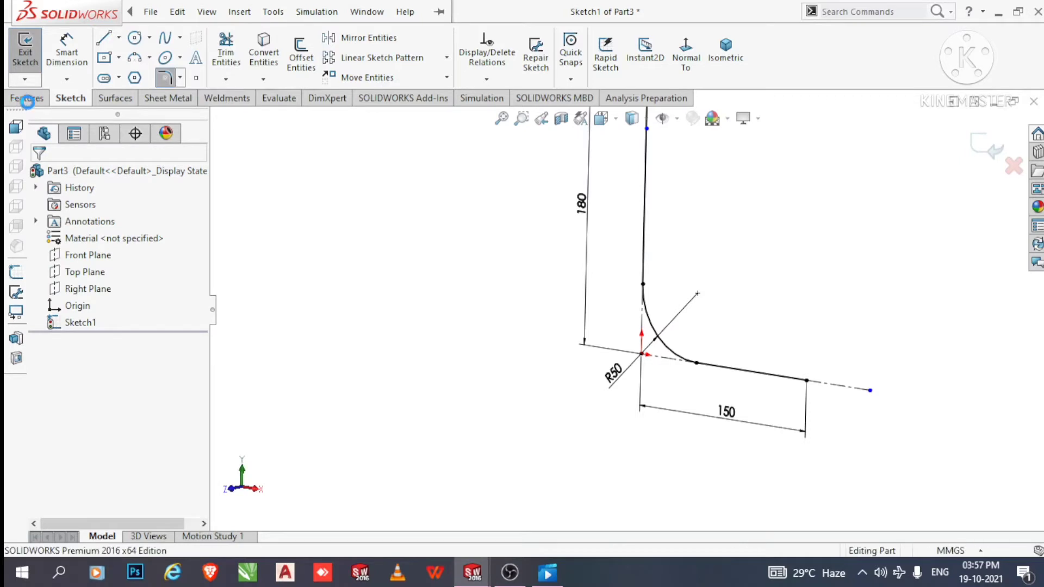
click(26, 99)
click(361, 295)
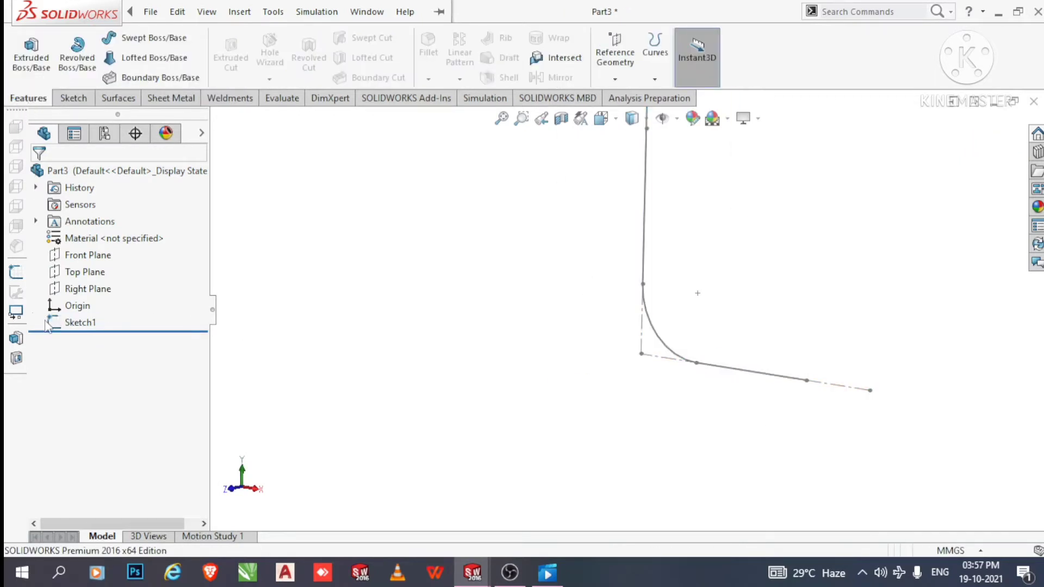
right_click(76, 327)
click(87, 245)
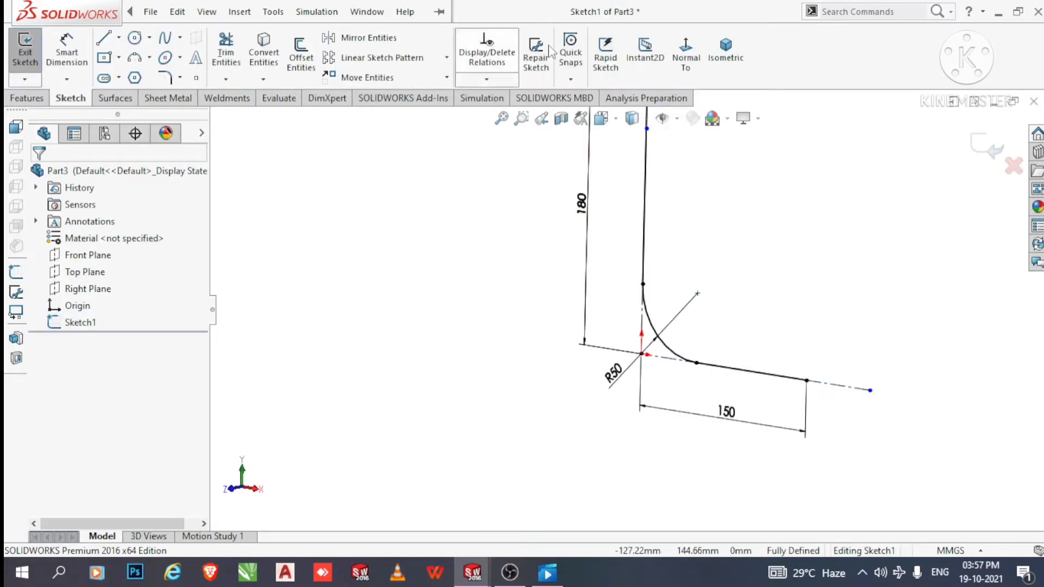
click(26, 99)
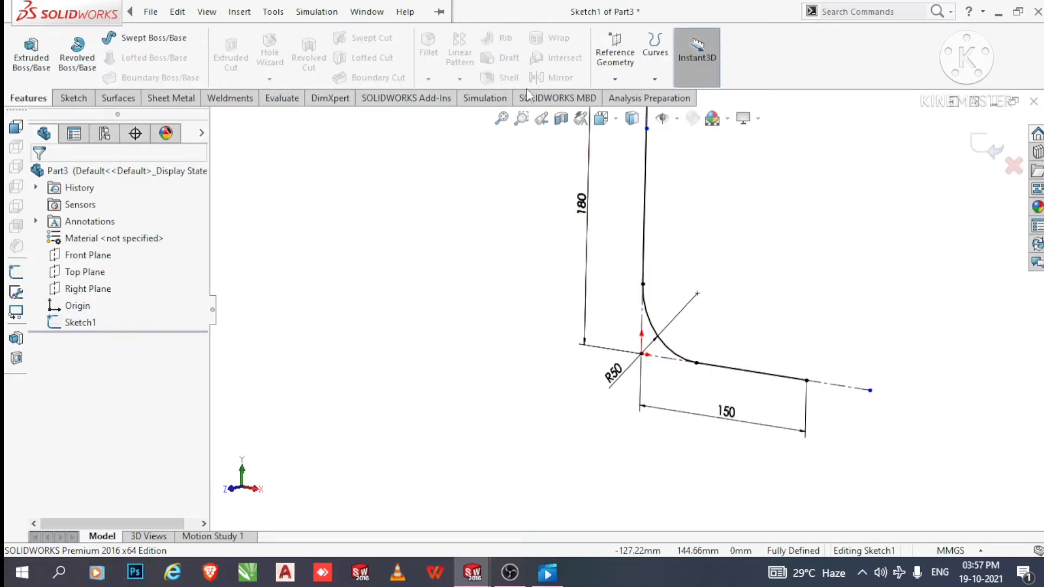
click(617, 80)
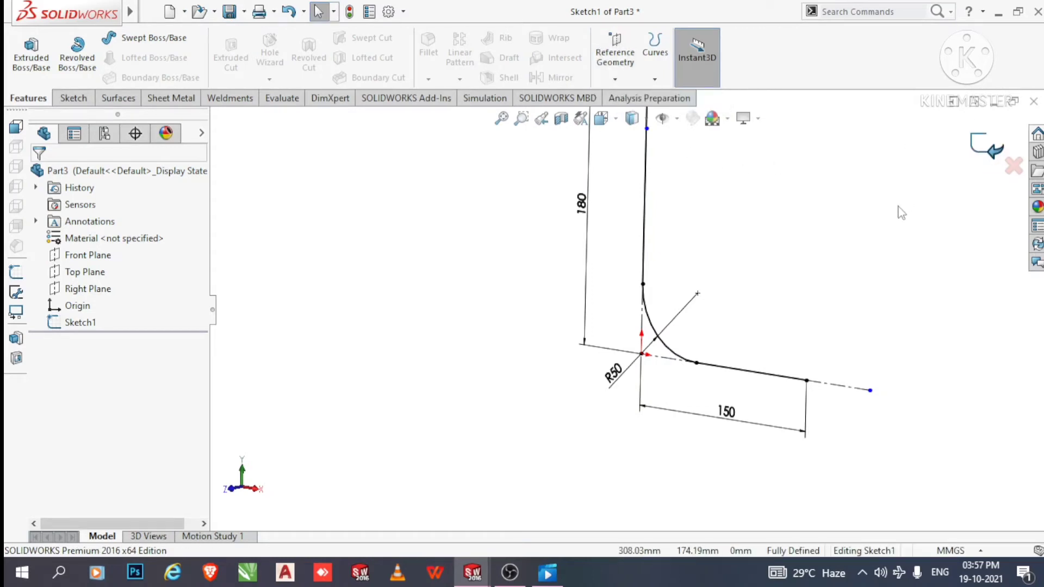
Create a reference plane perpendicular to the path's horizontal line and coincident with that line's outer endpoint
click(623, 77)
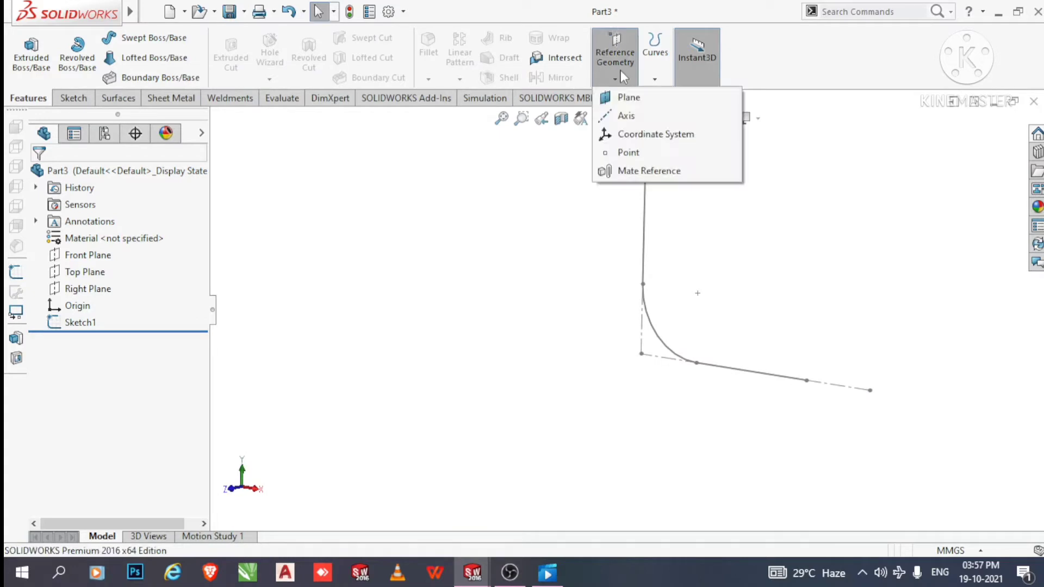
click(625, 99)
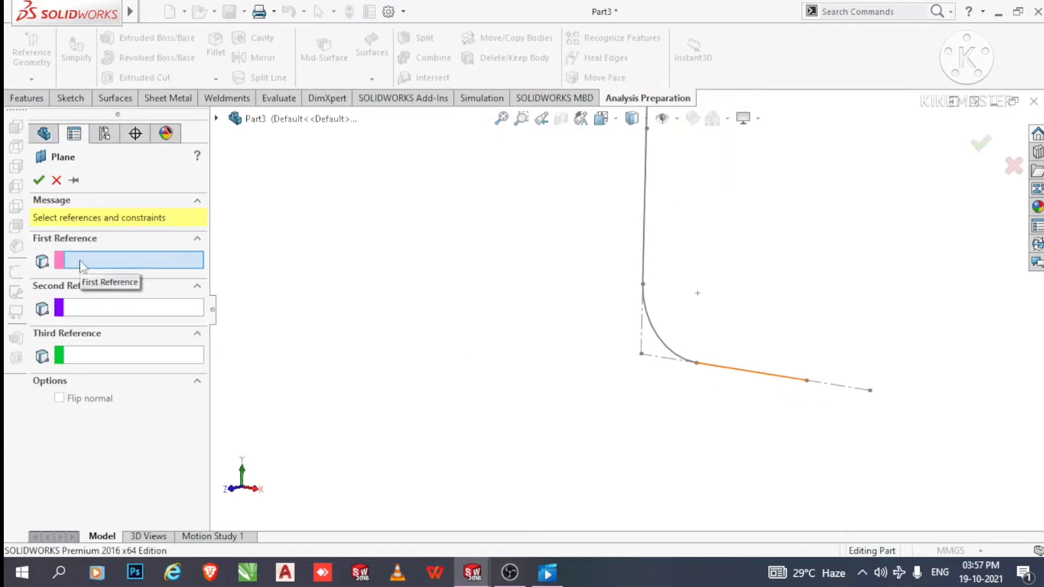
click(764, 379)
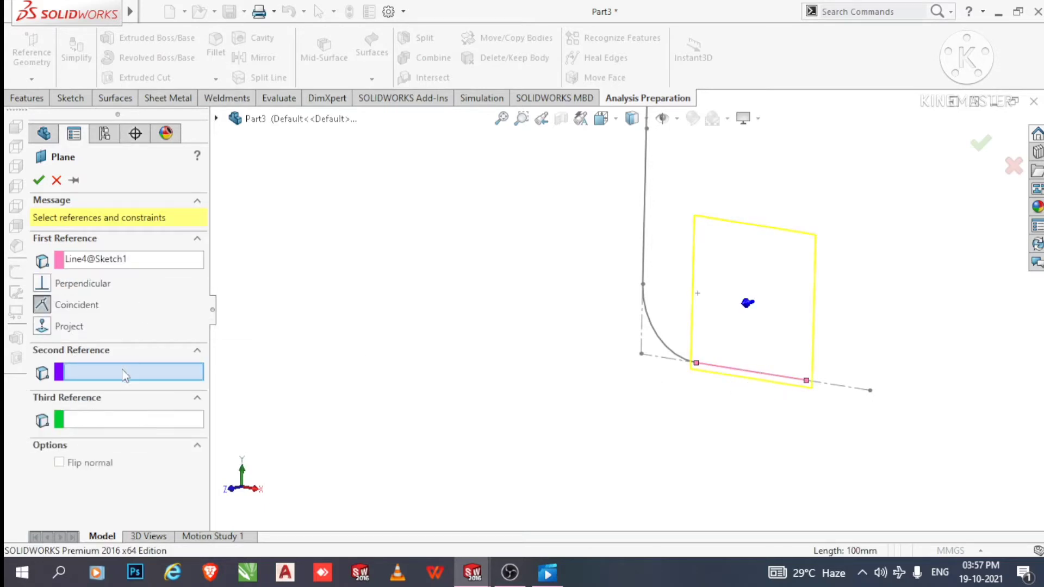
click(807, 381)
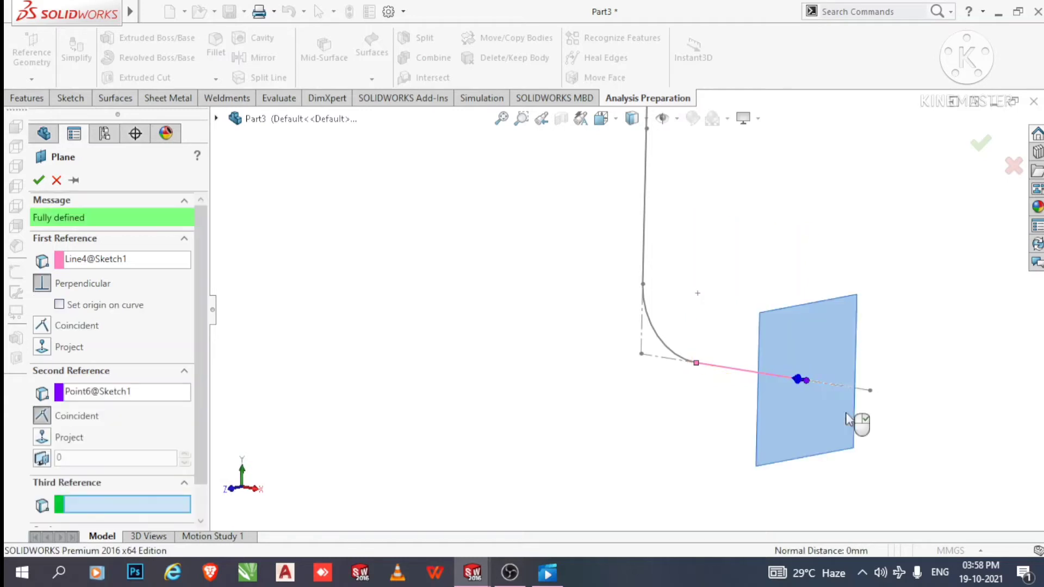
scroll(805, 390, down, 3)
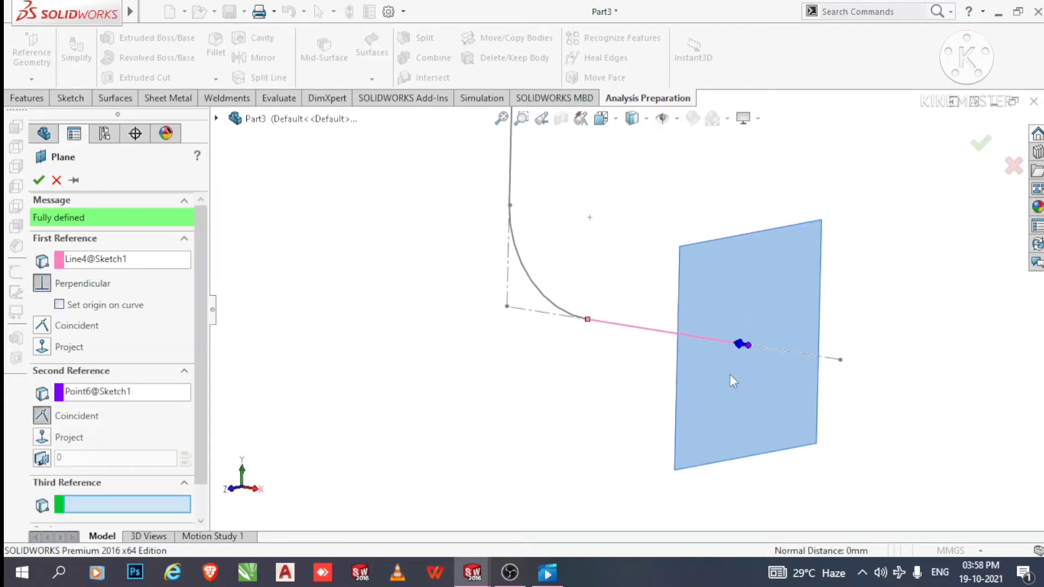
scroll(728, 359, down, 2)
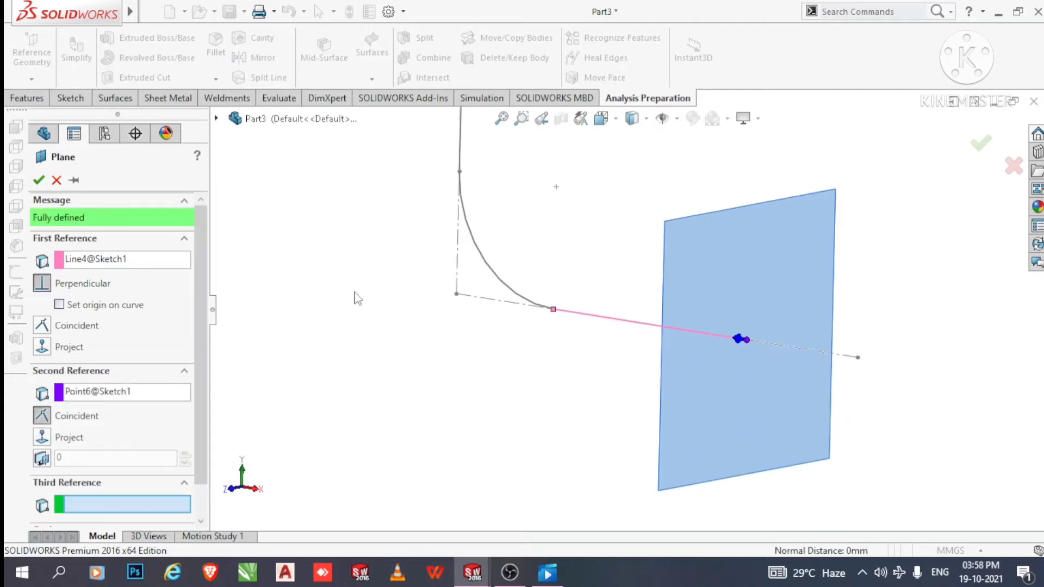
click(38, 181)
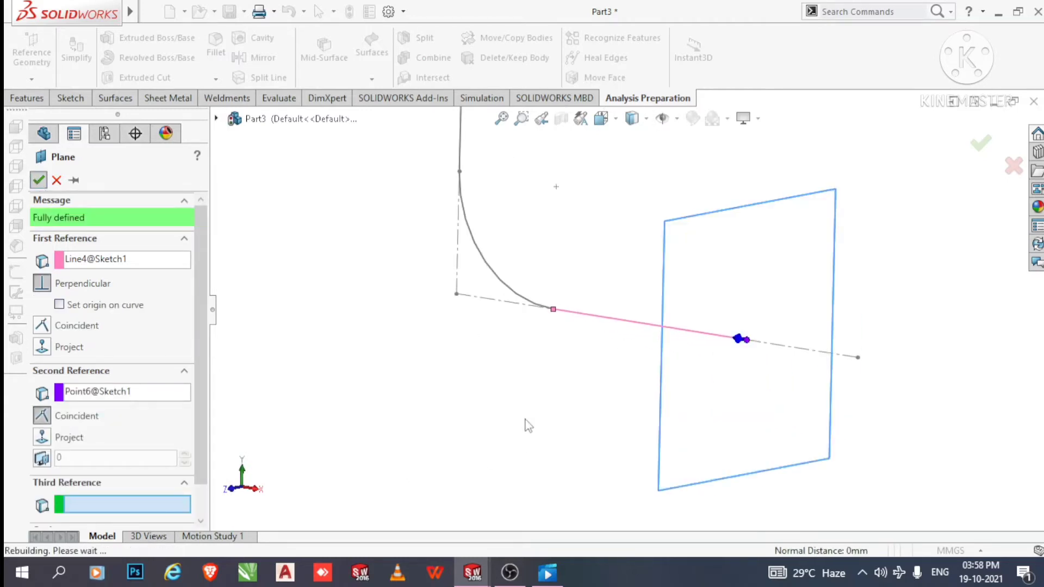
Start a sketch on the new plane and draw two concentric circles at the path endpoint, the outer about 43 mm in radius
right_click(747, 269)
click(777, 246)
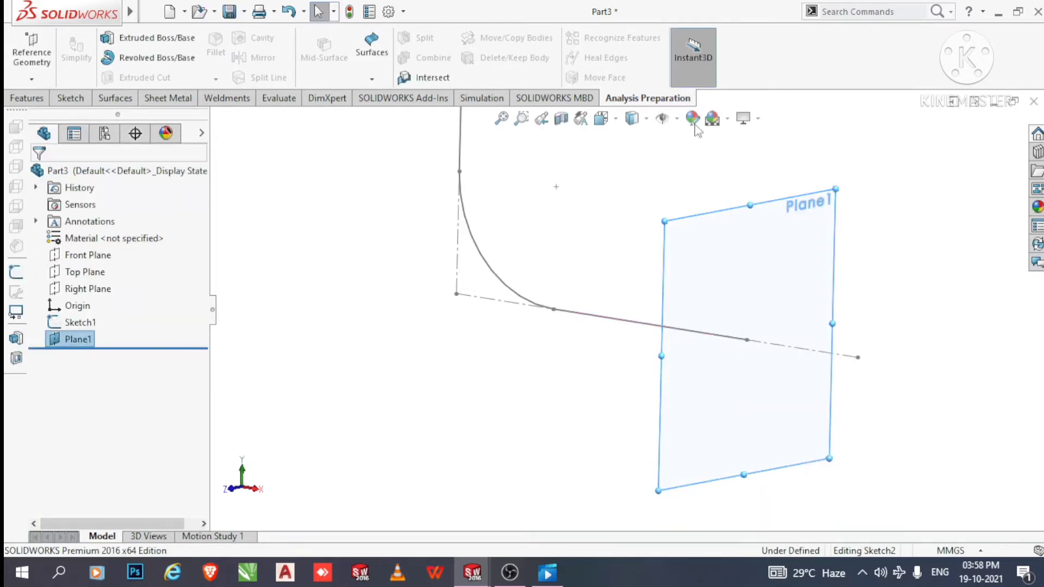
click(686, 60)
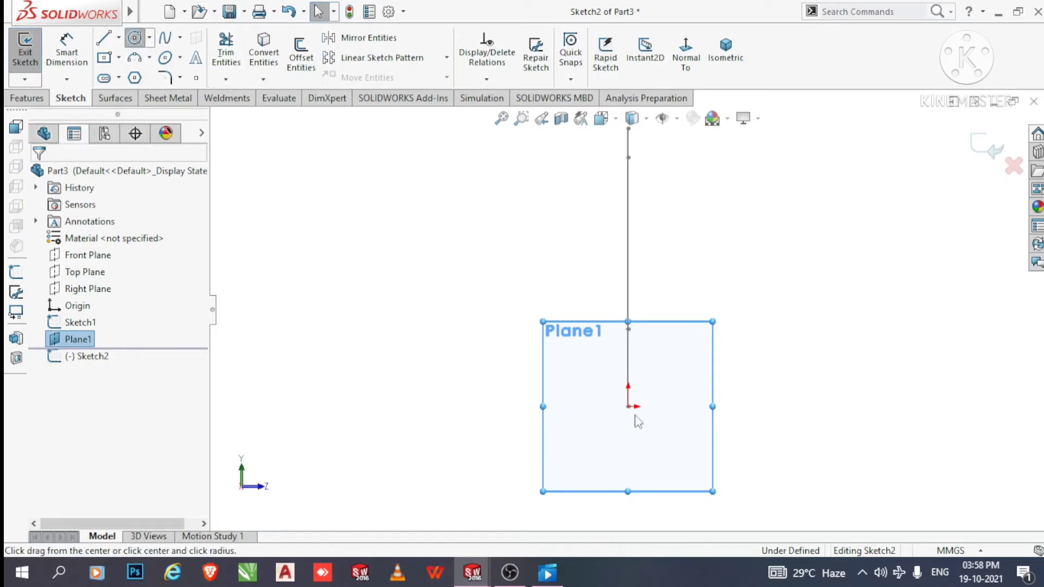
click(135, 38)
click(628, 406)
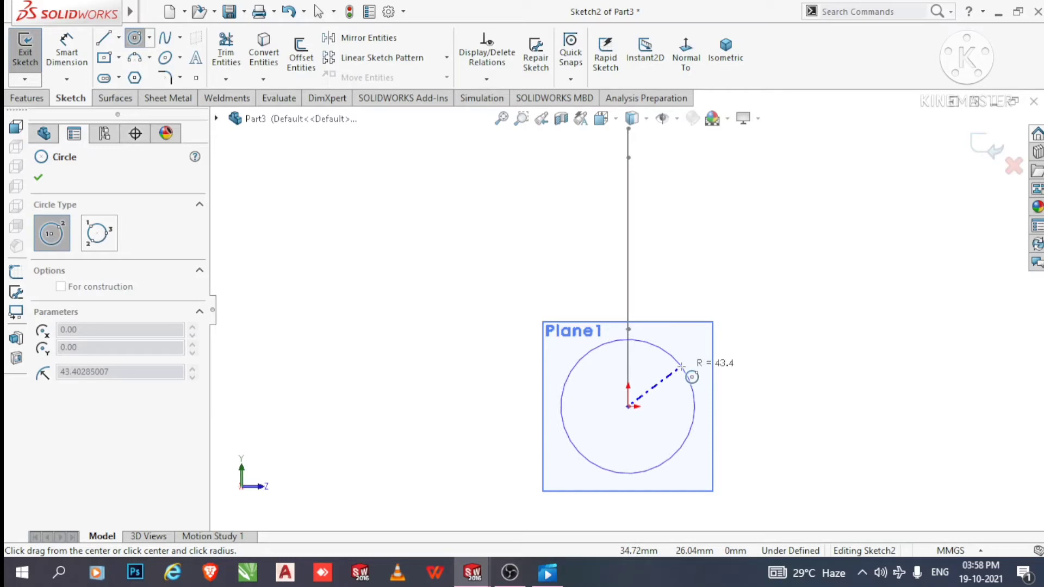
click(681, 367)
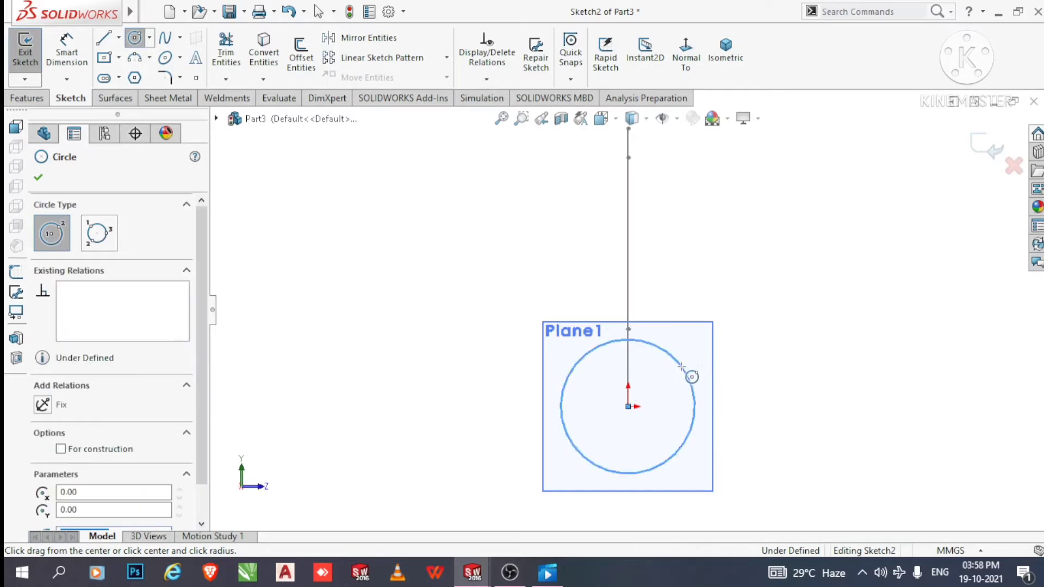
click(628, 407)
click(655, 373)
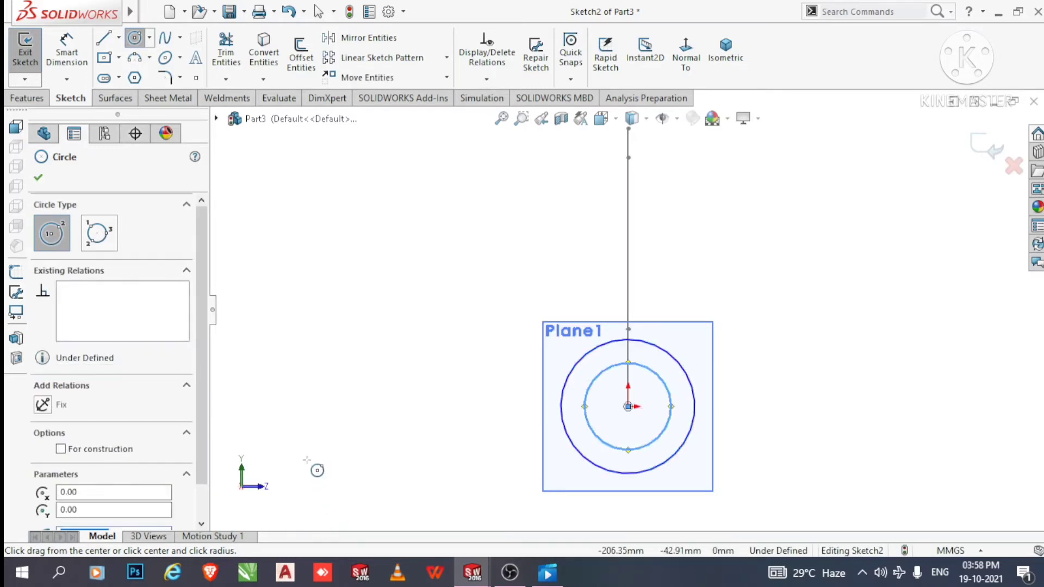
Dimension the outer circle's diameter as 80 mm
key(Escape)
key(Escape)
click(75, 56)
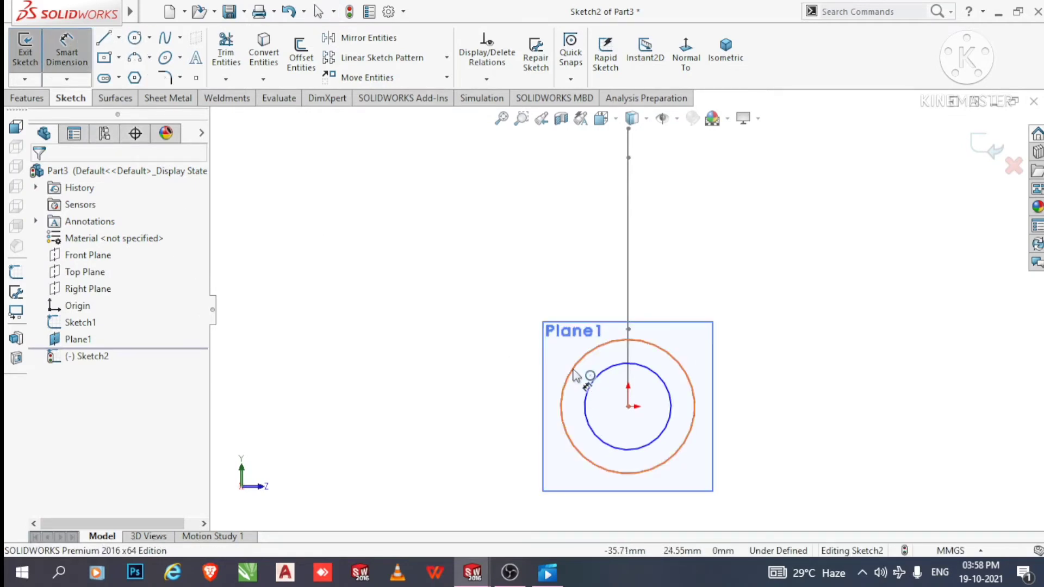
click(579, 375)
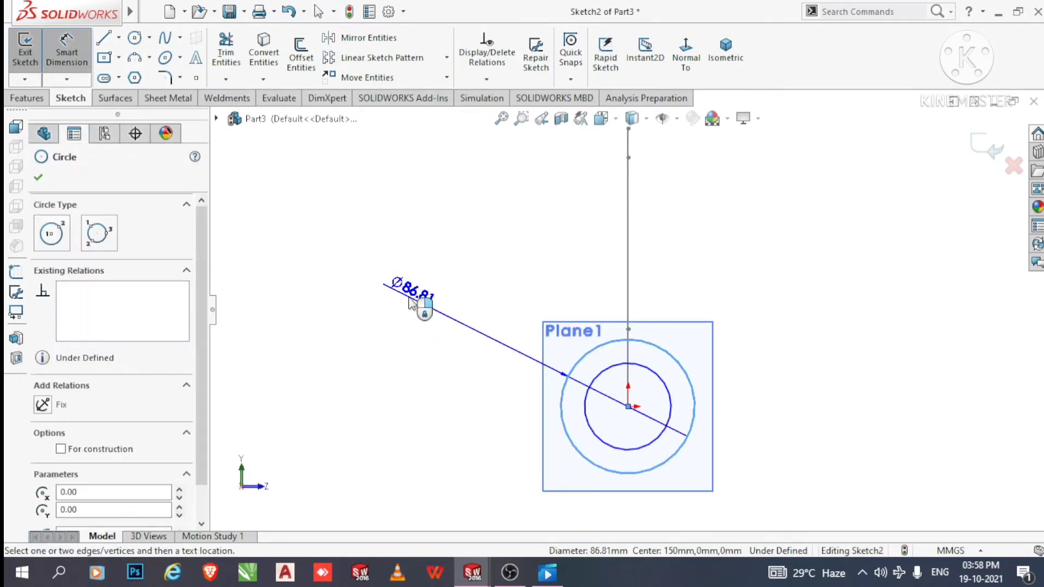
click(396, 291)
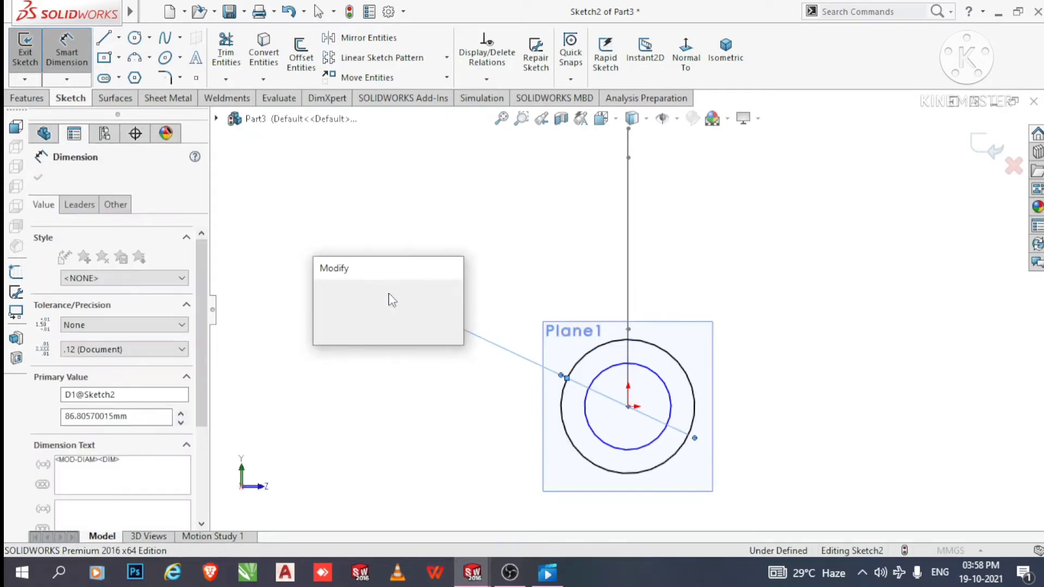
text(80)
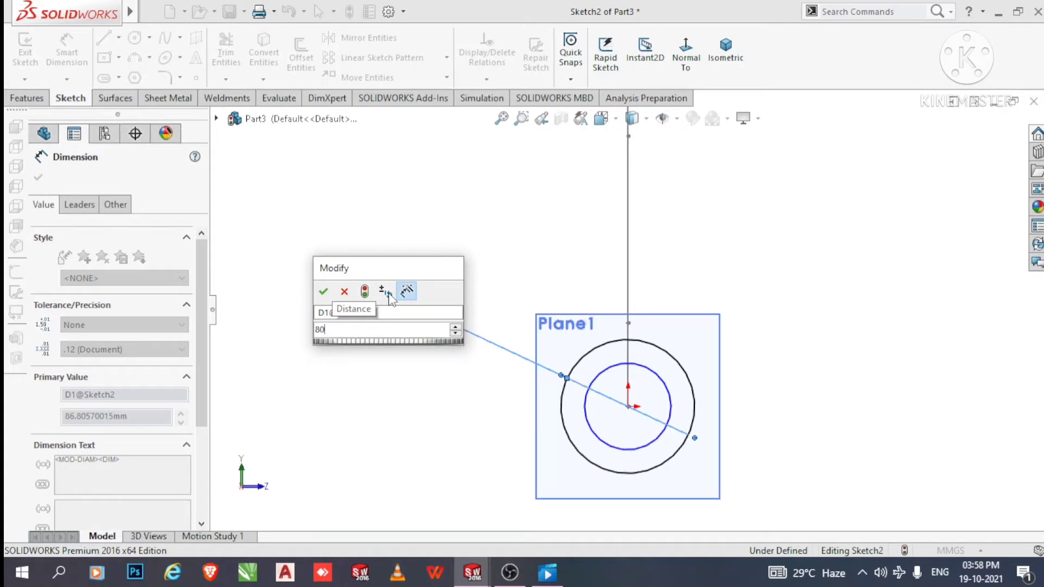
key(Return)
key(Escape)
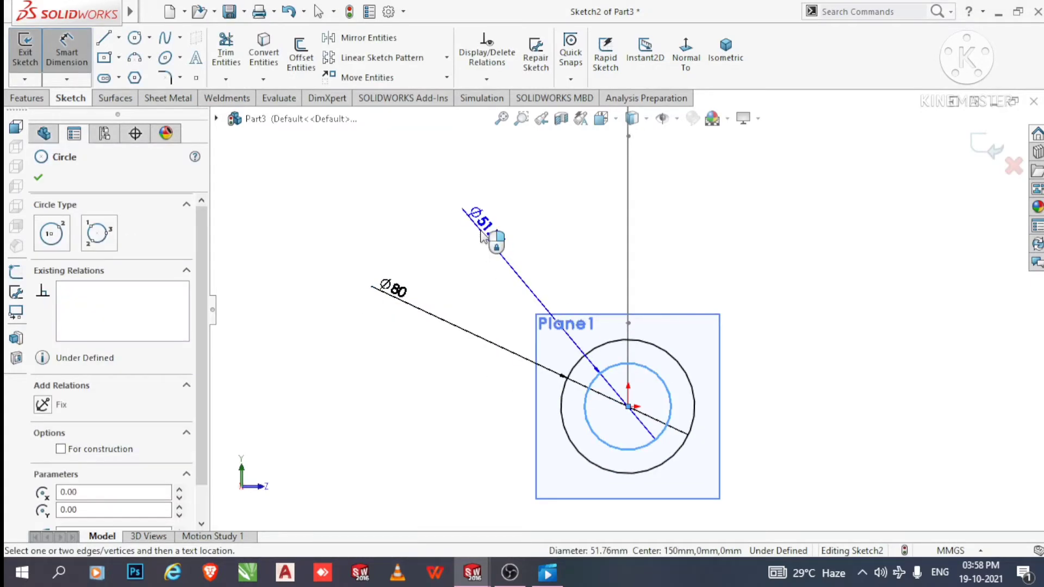
Dimension the inner circle's diameter as 65 mm and exit the profile sketch
click(481, 229)
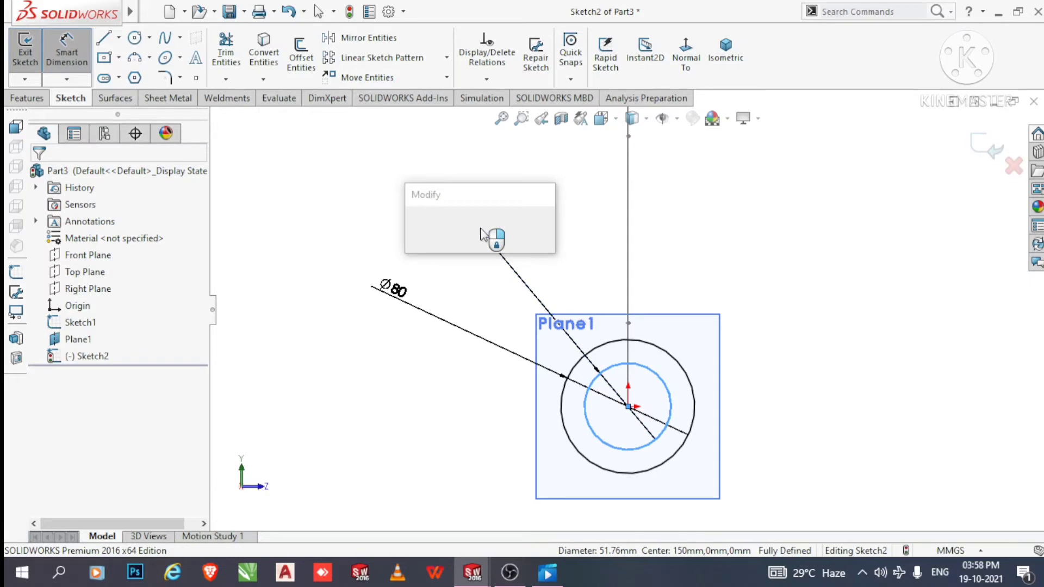
text(64)
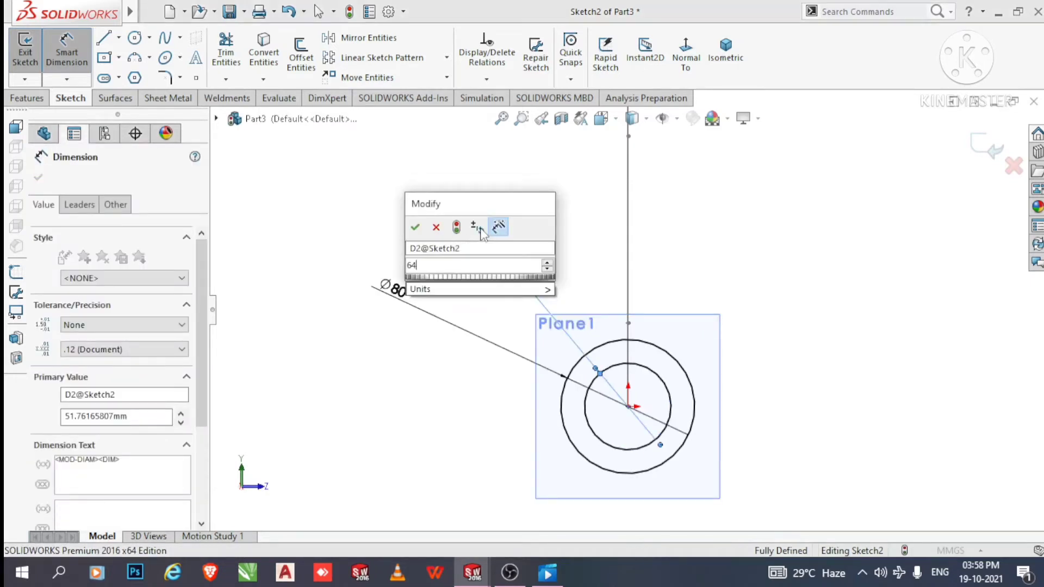
key(BackSpace)
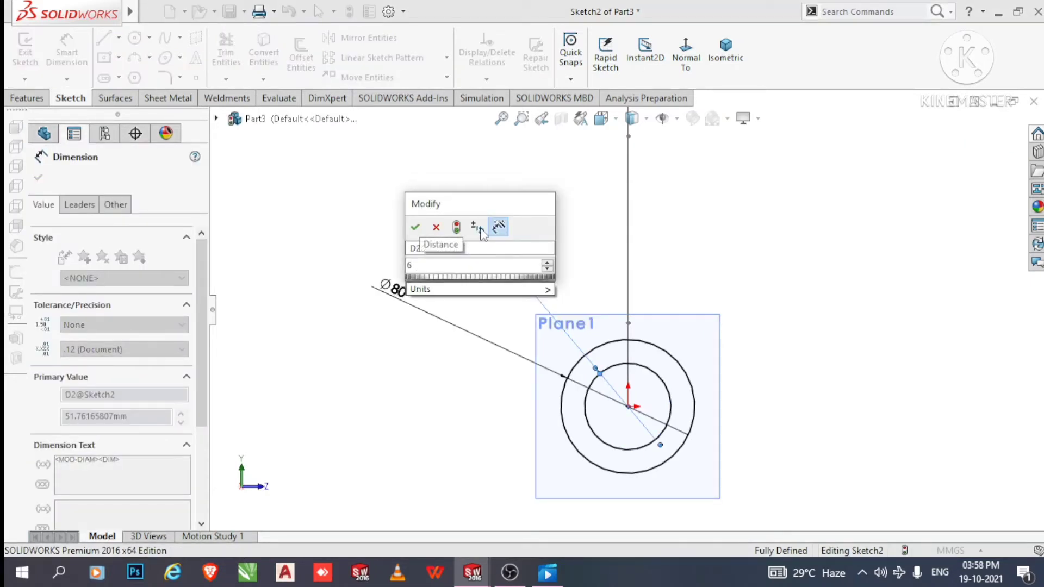
key(Return)
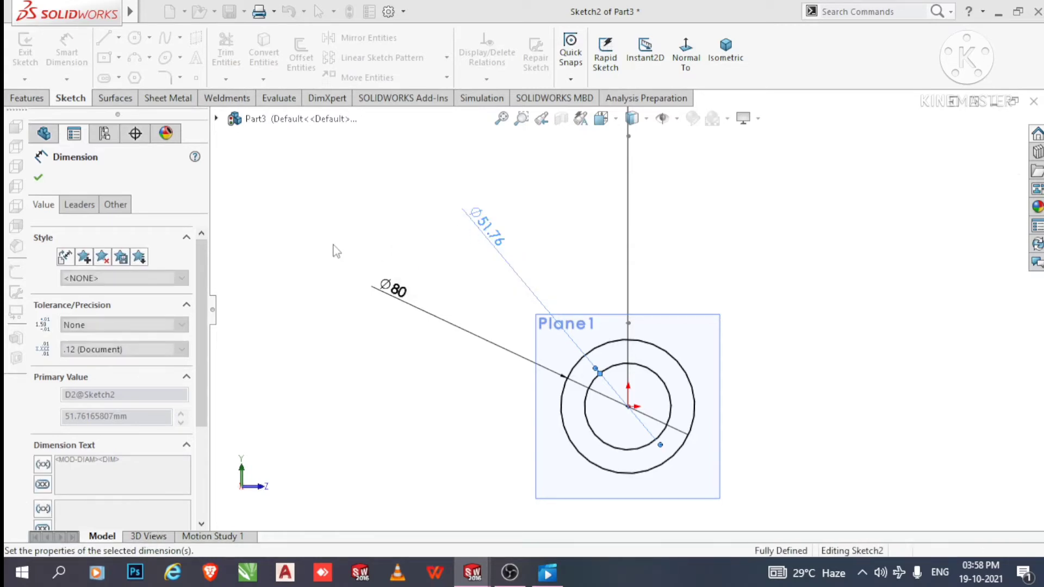
click(398, 207)
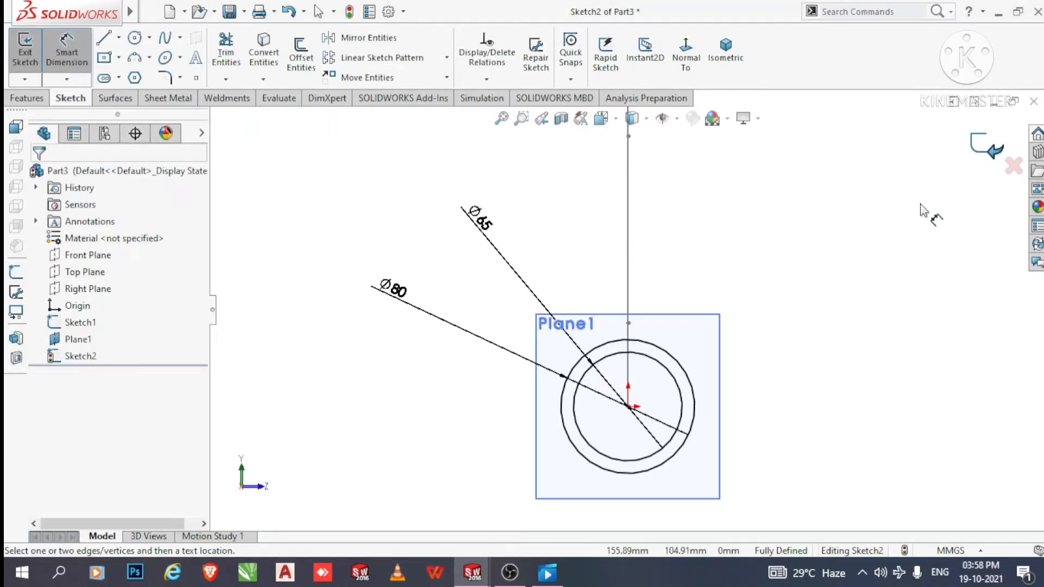
click(979, 153)
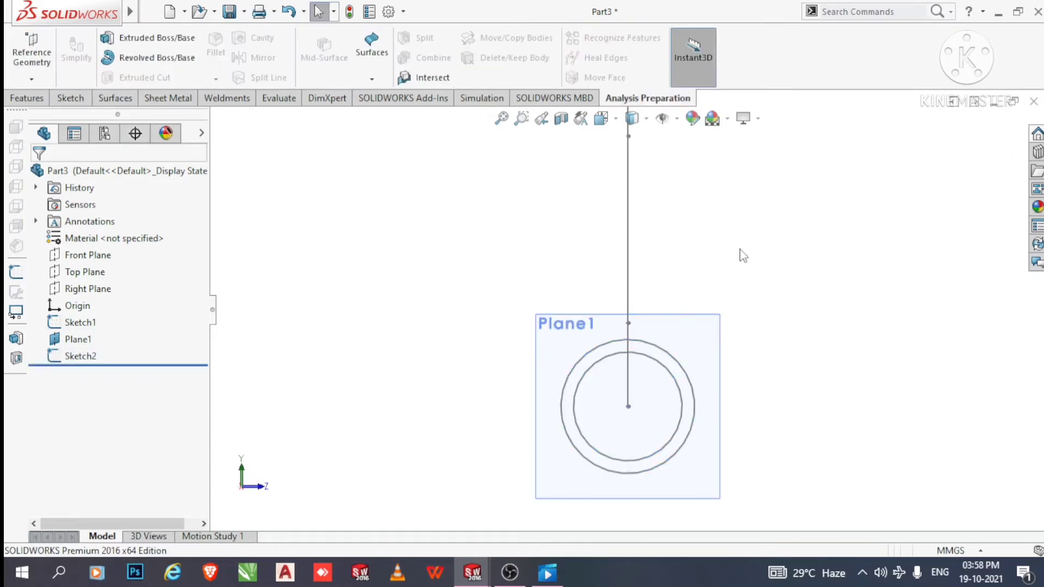
Create a swept boss using the concentric-circle sketch as profile and the filleted L-shaped sketch as path
scroll(728, 281, down, 2)
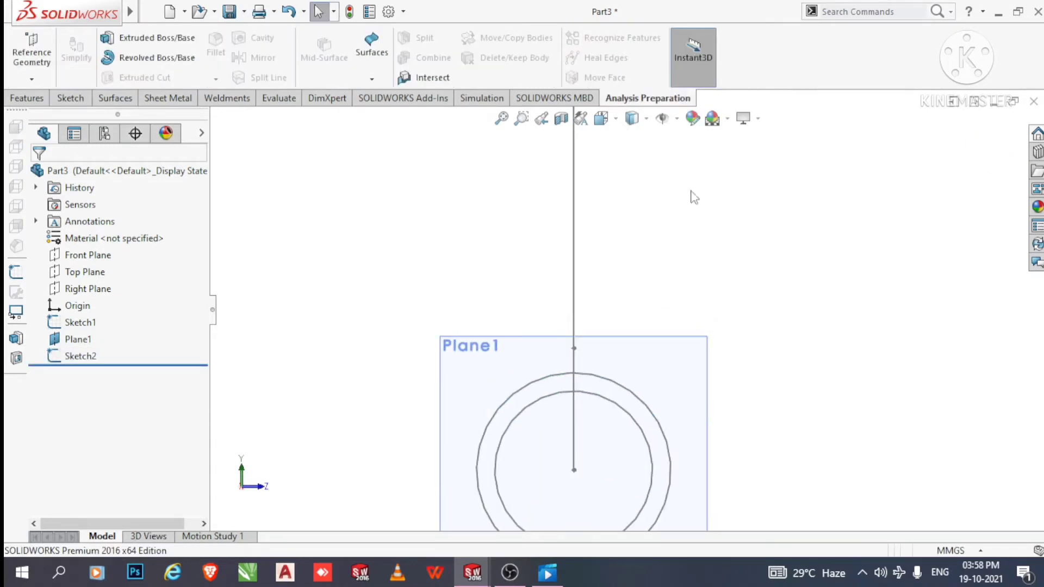
click(501, 118)
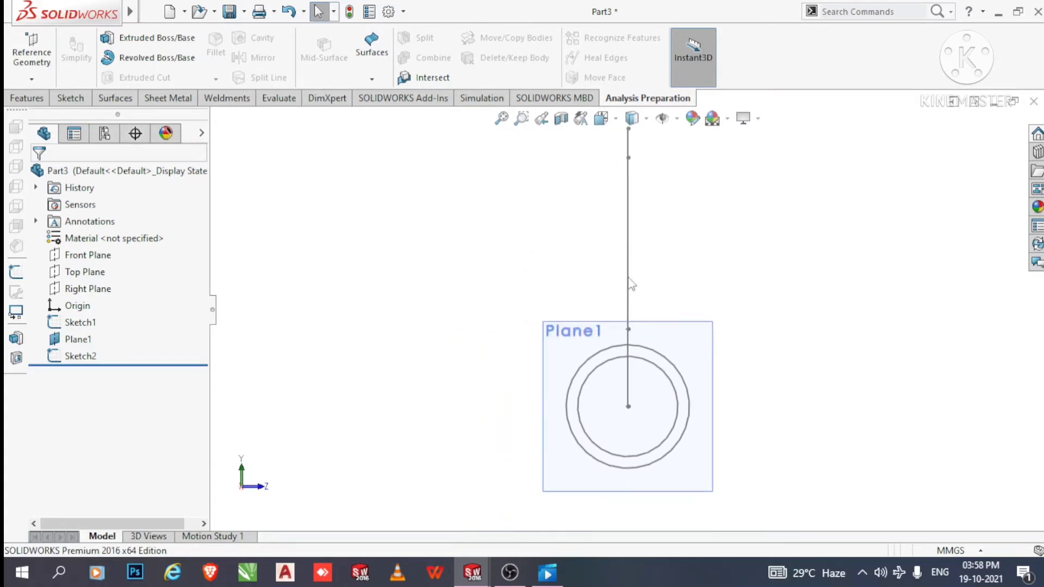
middle_drag(532, 353, 574, 445)
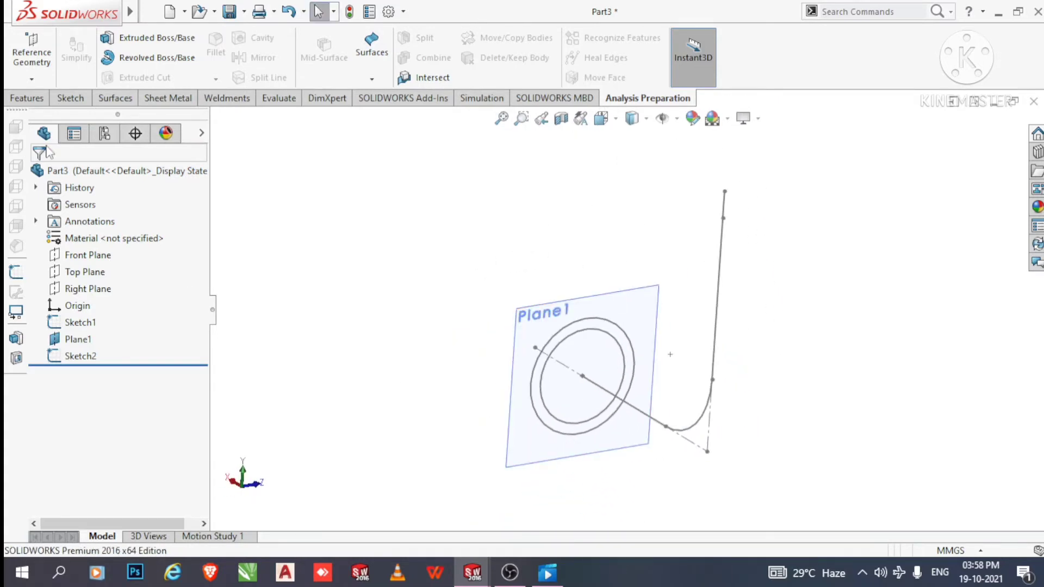
click(22, 98)
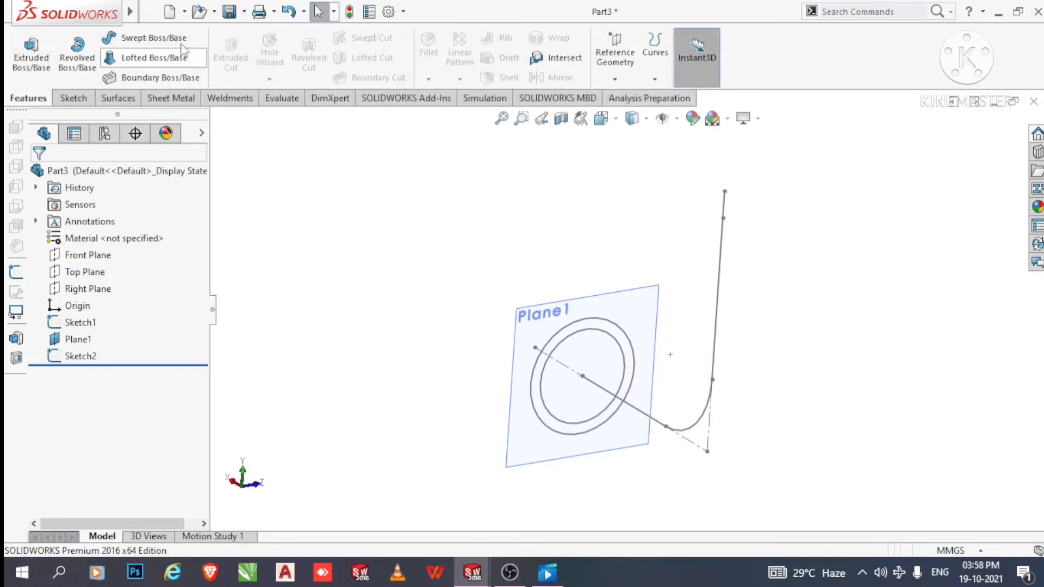
click(132, 45)
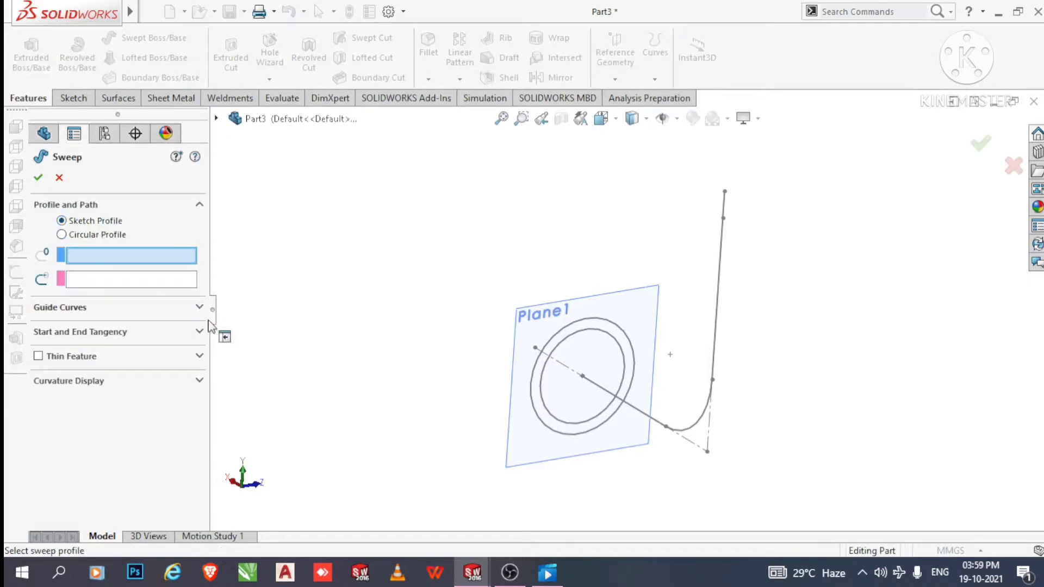
click(593, 327)
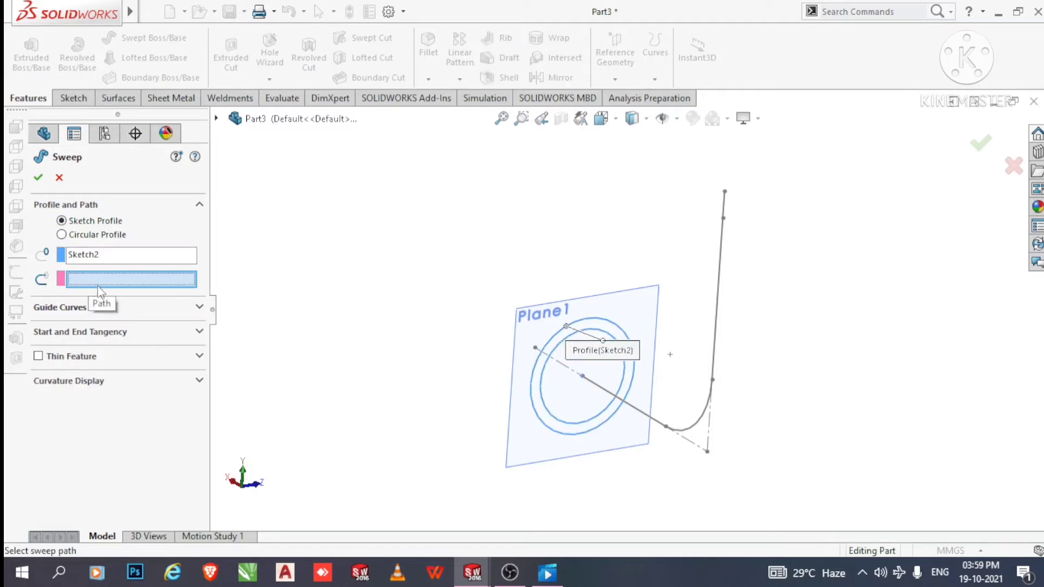
click(635, 416)
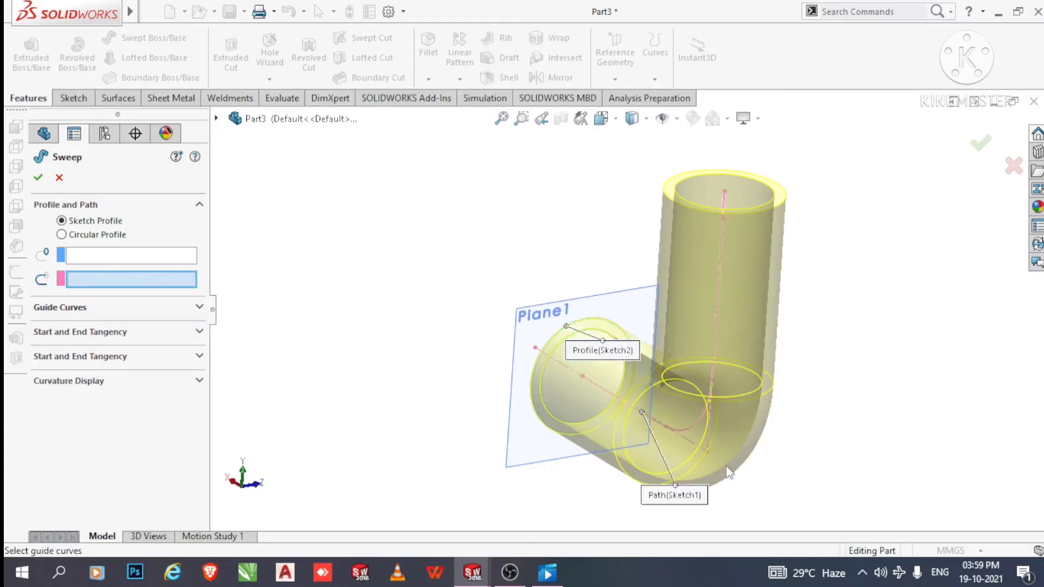
click(38, 179)
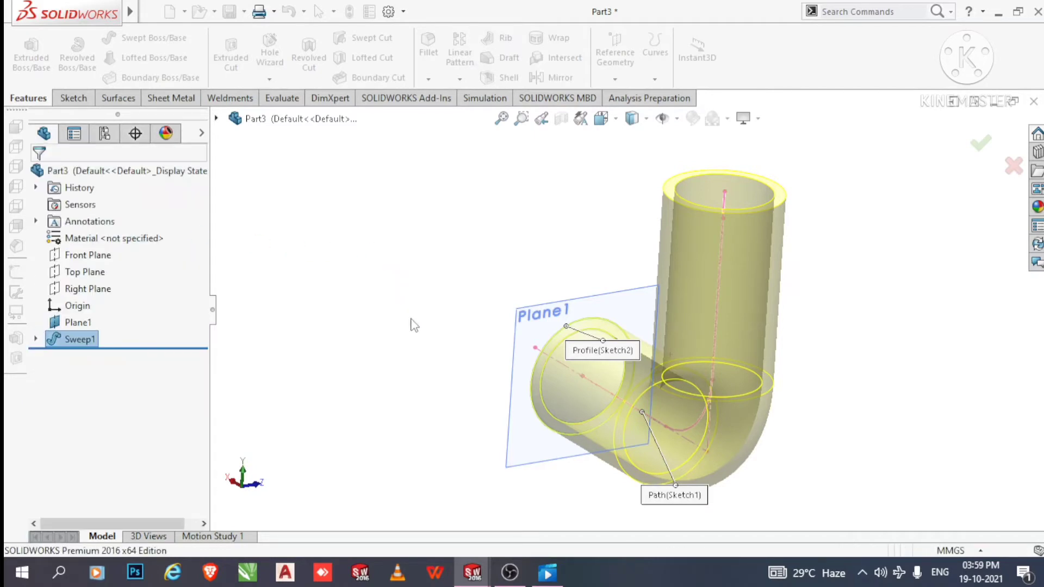
Hide the reference plane at the open end of the pipe's horizontal leg
middle_drag(420, 344, 494, 271)
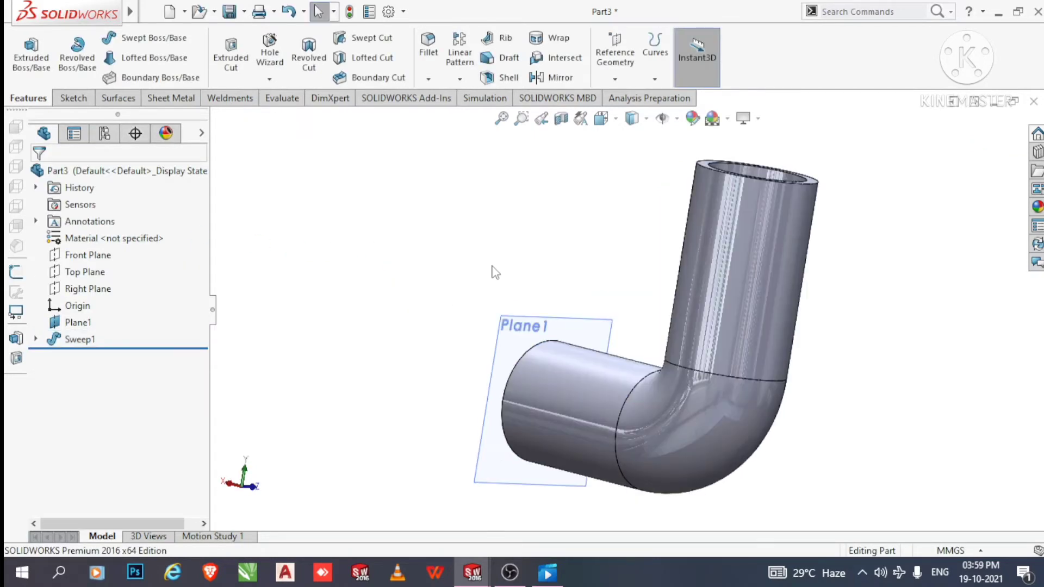
scroll(455, 409, down, 2)
middle_drag(454, 411, 510, 429)
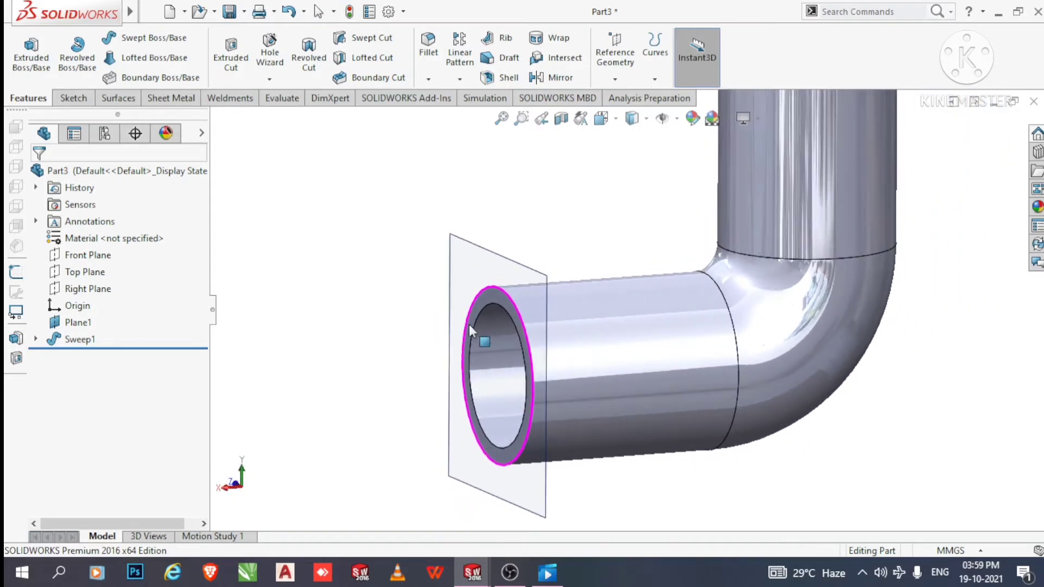
right_click(474, 254)
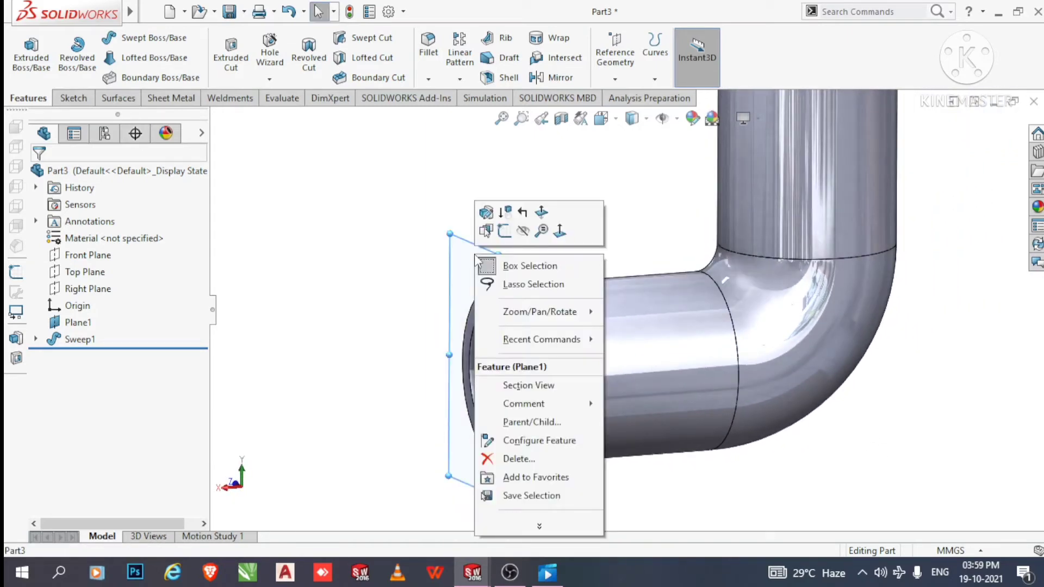
click(523, 230)
Start a sketch on the horizontal leg's ring-shaped end face and draw a concentric circle about 61 mm in radius around the pipe
right_click(489, 296)
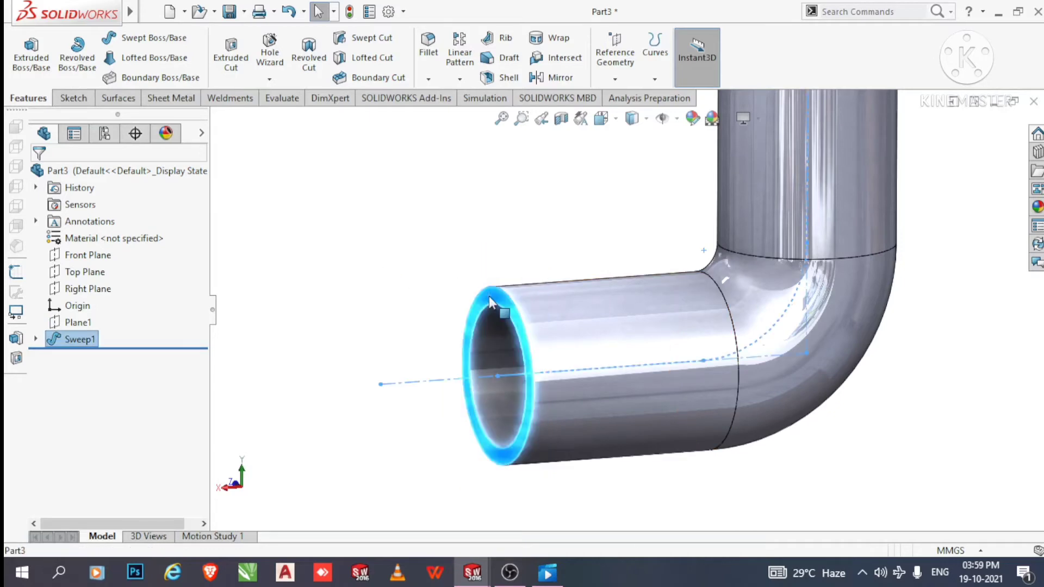
click(519, 126)
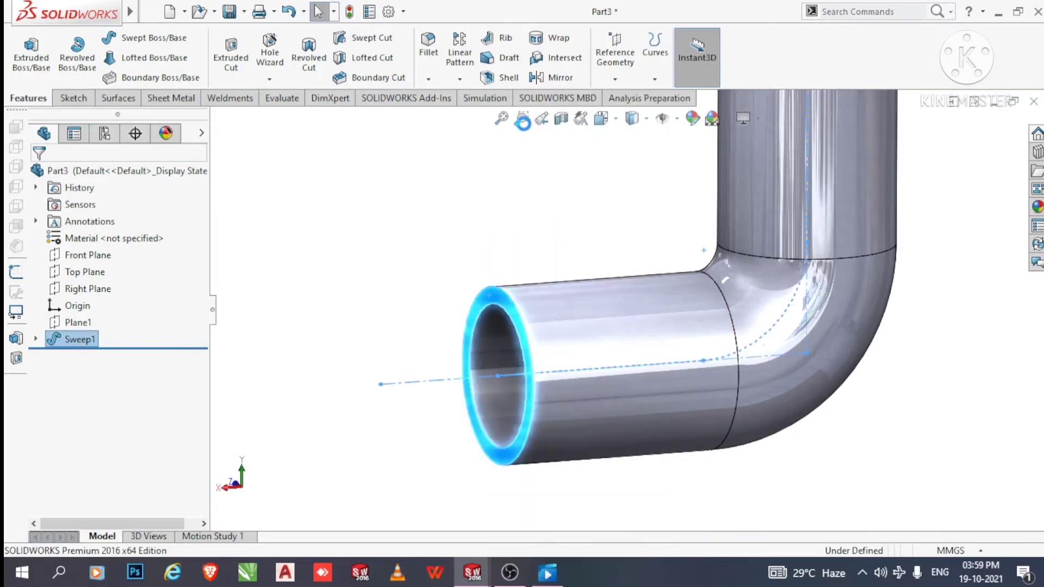
click(690, 58)
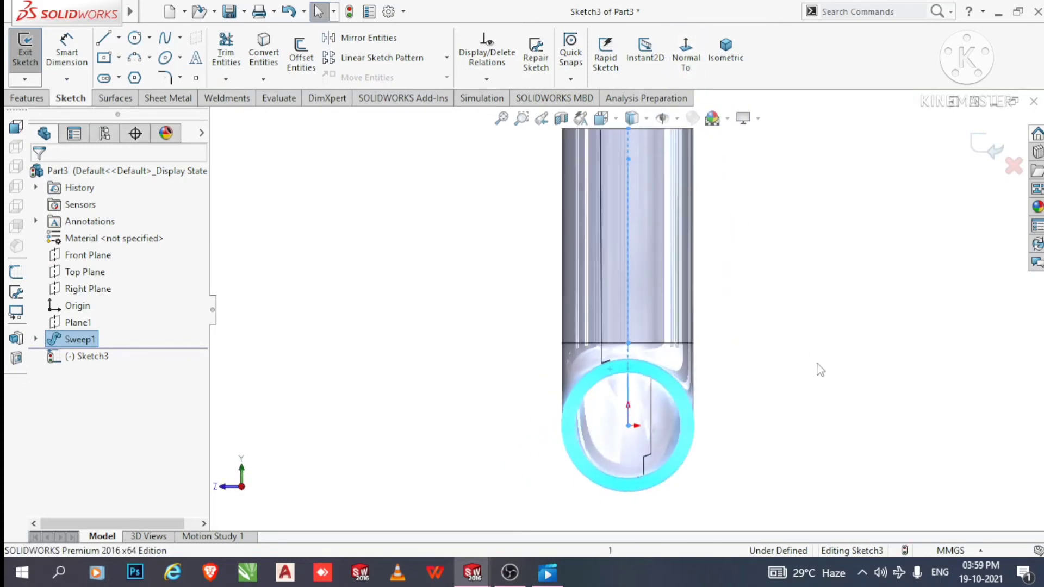
click(135, 39)
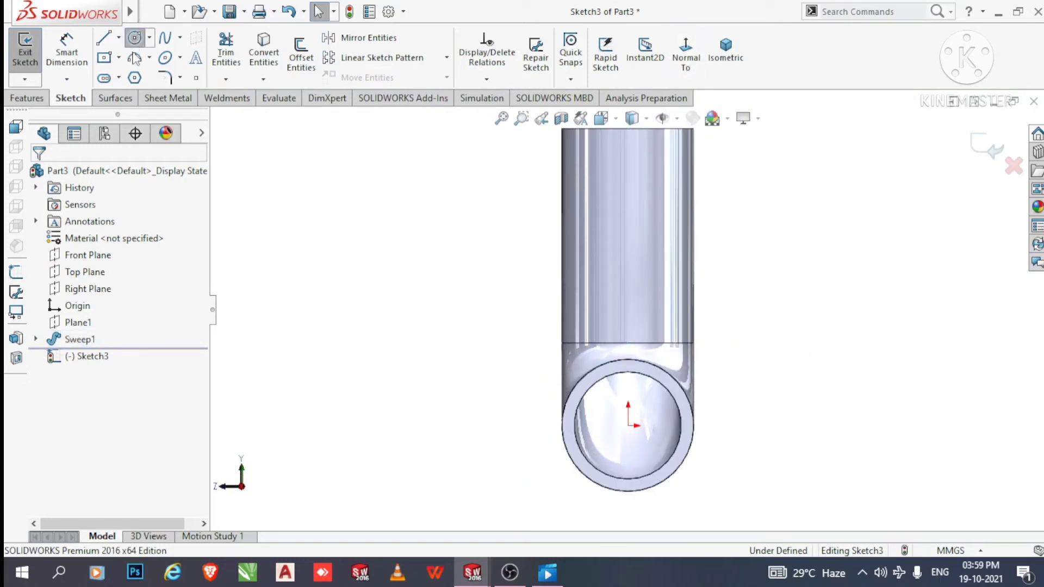
click(630, 425)
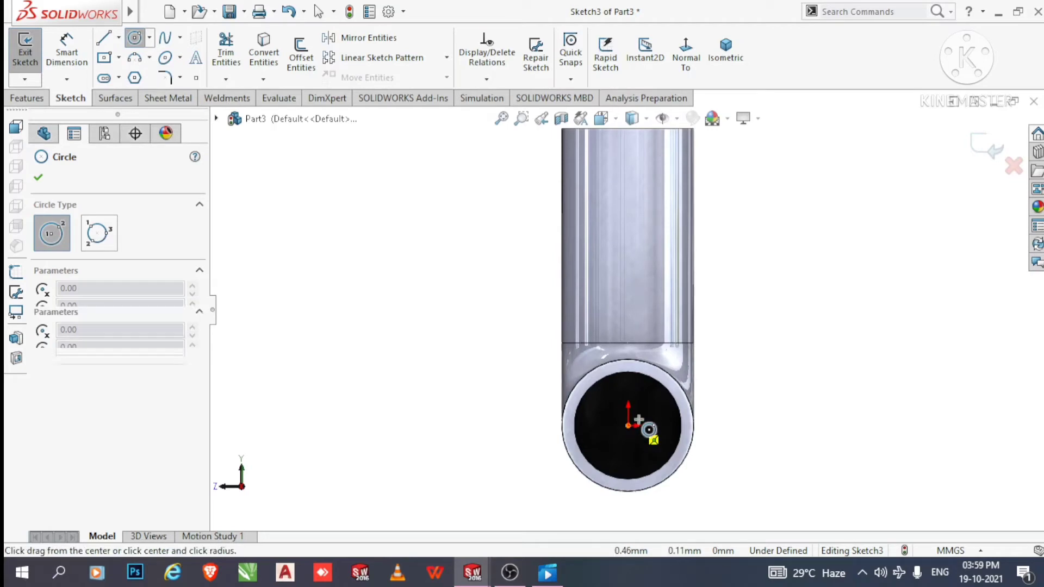
click(700, 355)
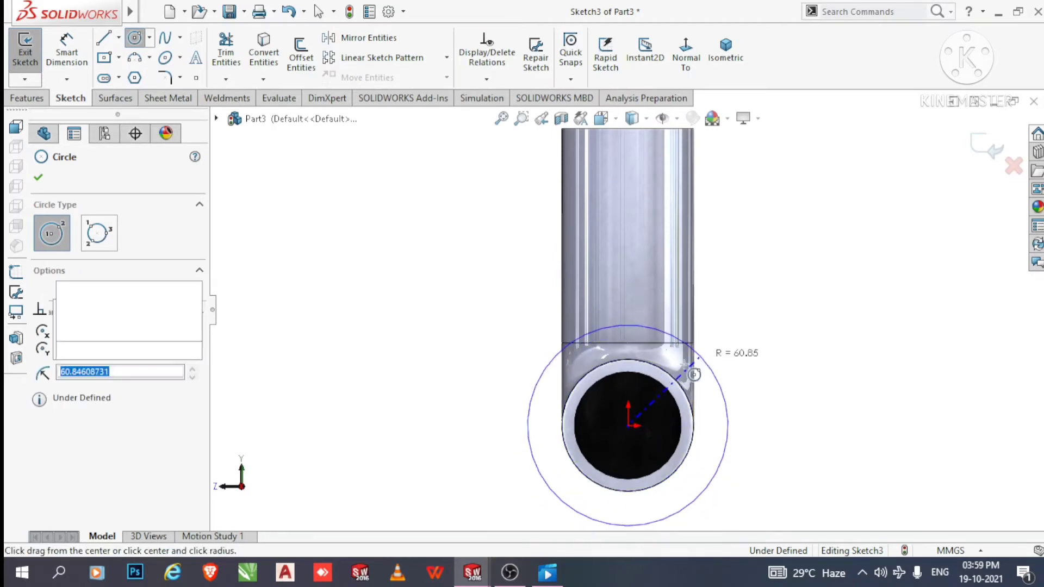
key(Escape)
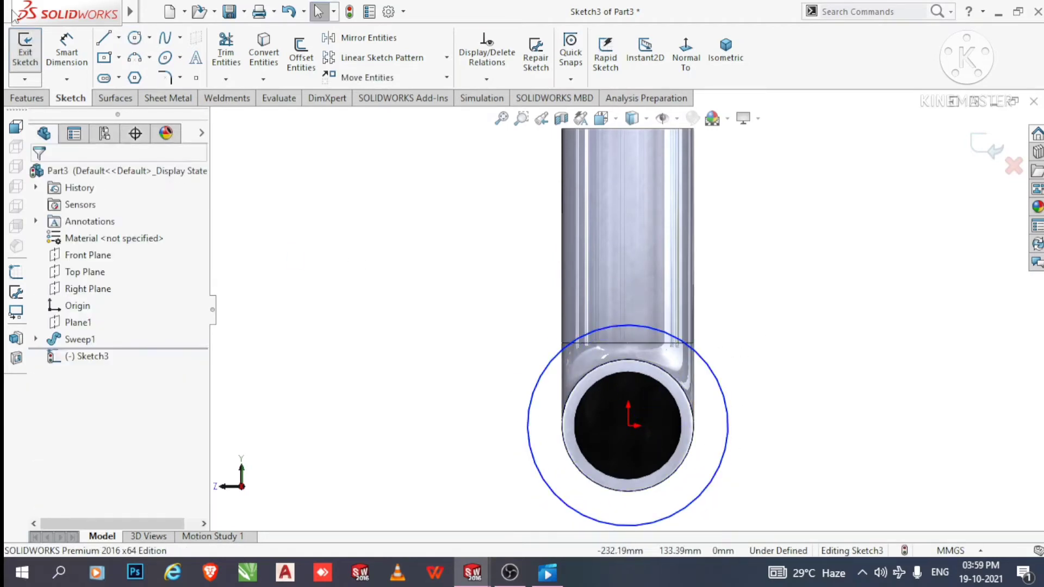
Dimension the flange circle's diameter as 120 mm
click(81, 57)
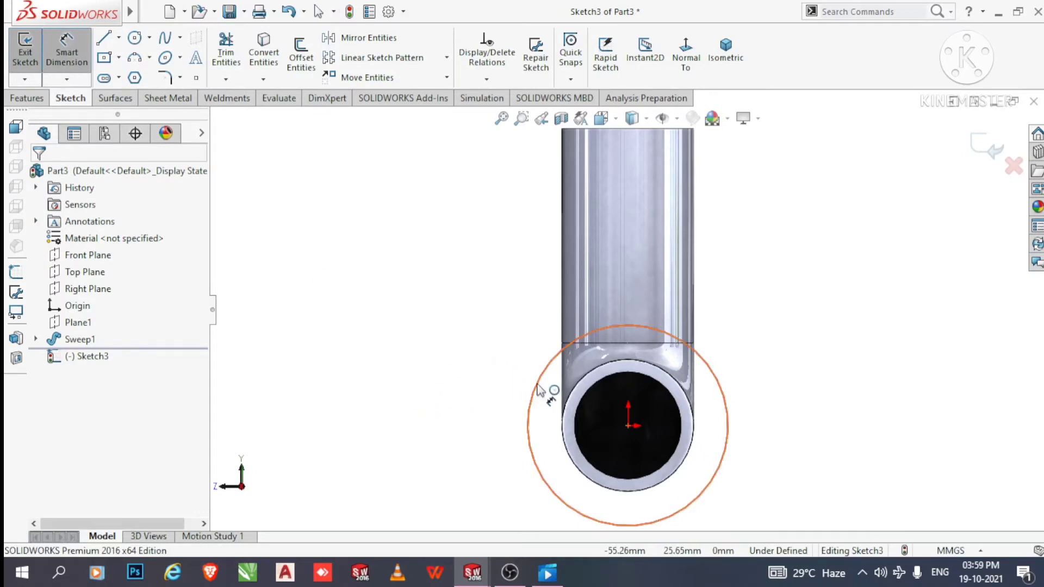
click(434, 288)
click(408, 304)
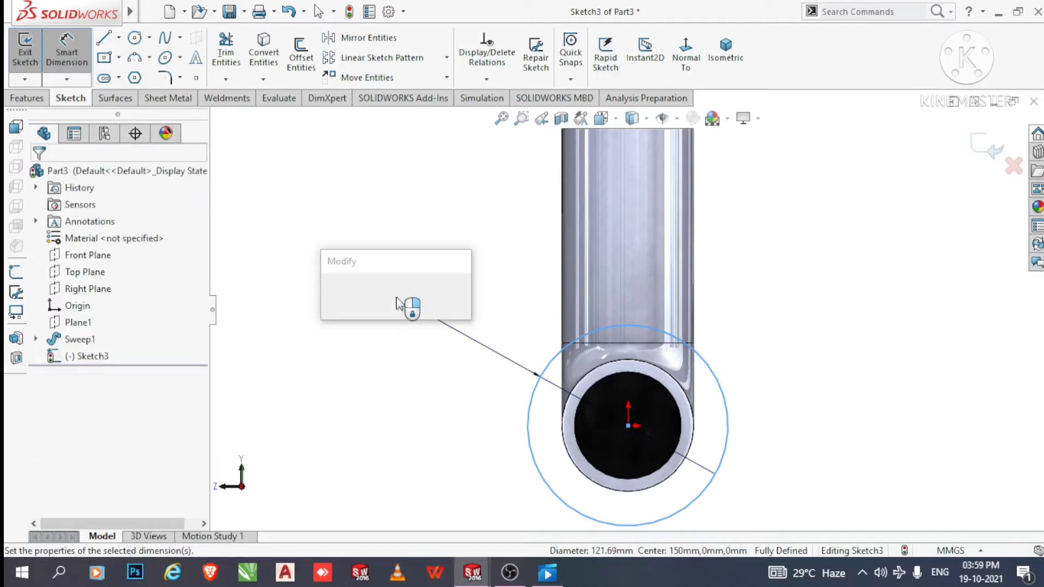
text(120)
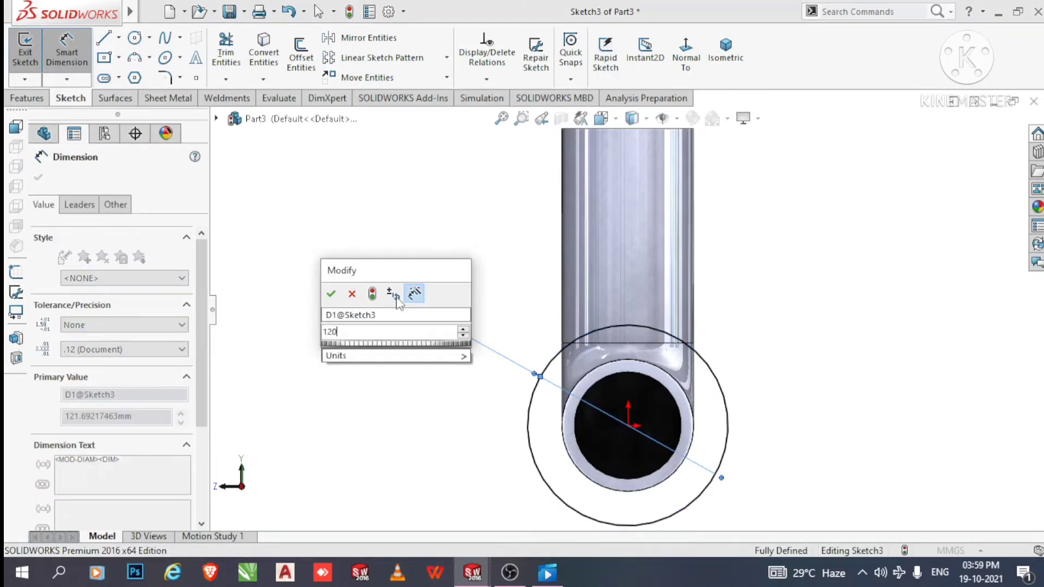
key(Return)
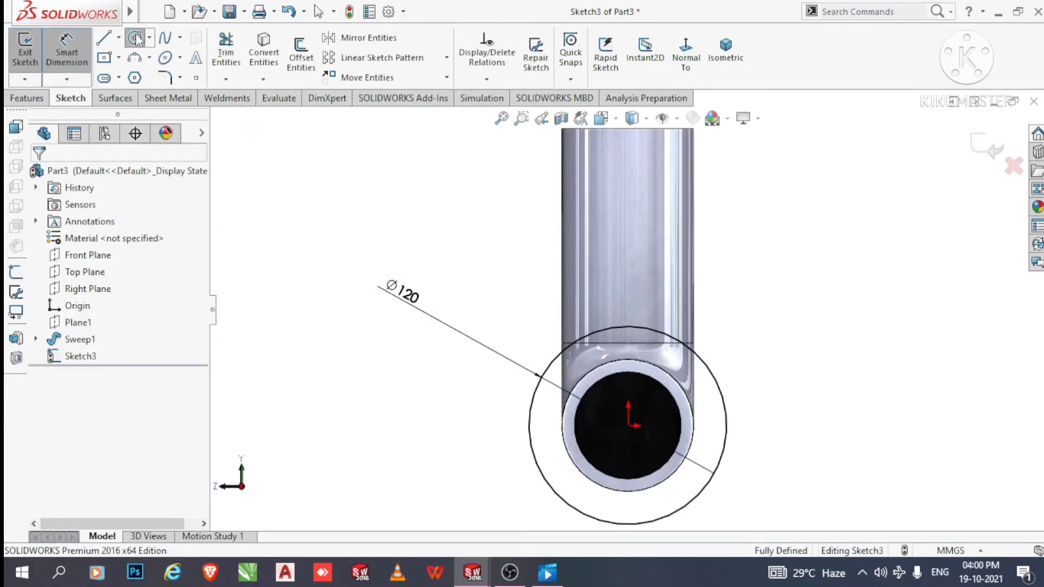
Draw a second circle about 40 mm in radius, centred on the origin and matching the pipe's outer edge
click(136, 38)
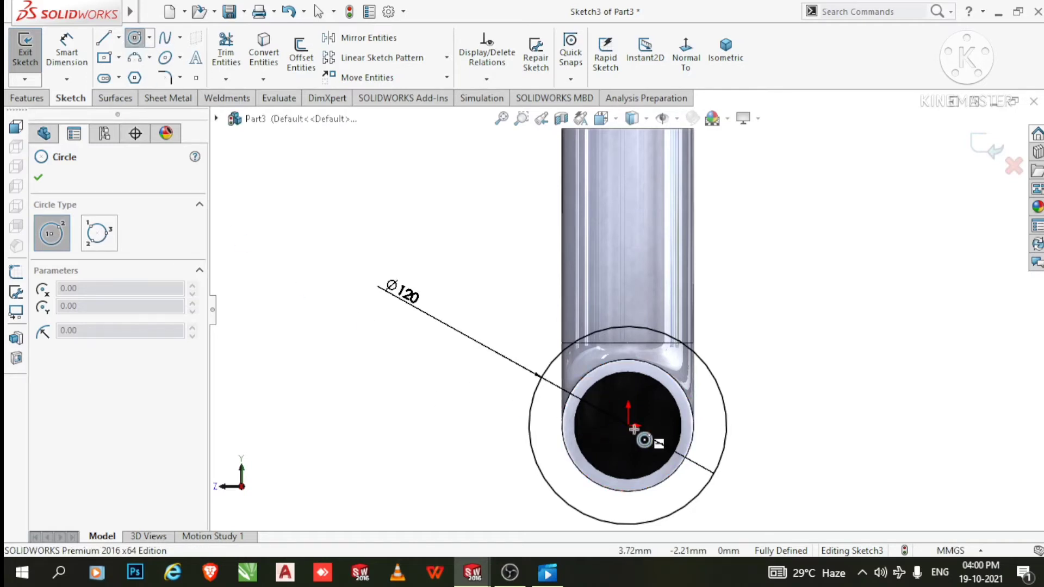
click(629, 426)
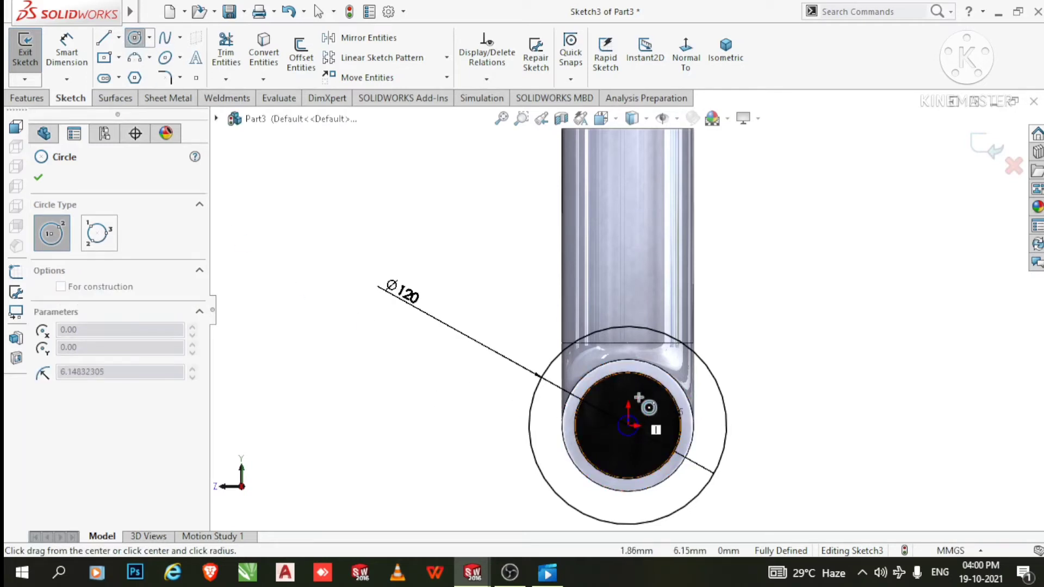
click(657, 372)
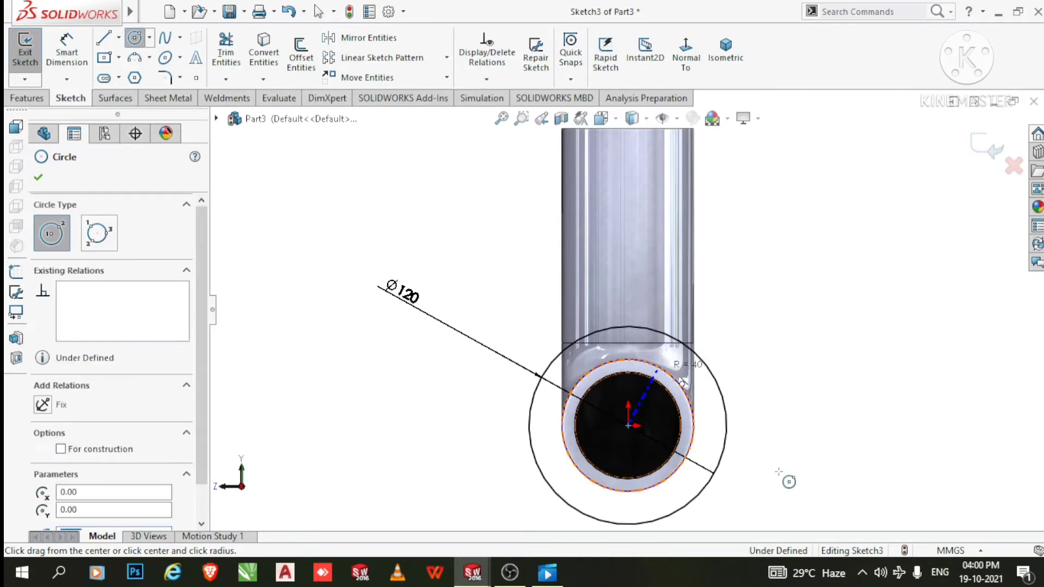
key(Escape)
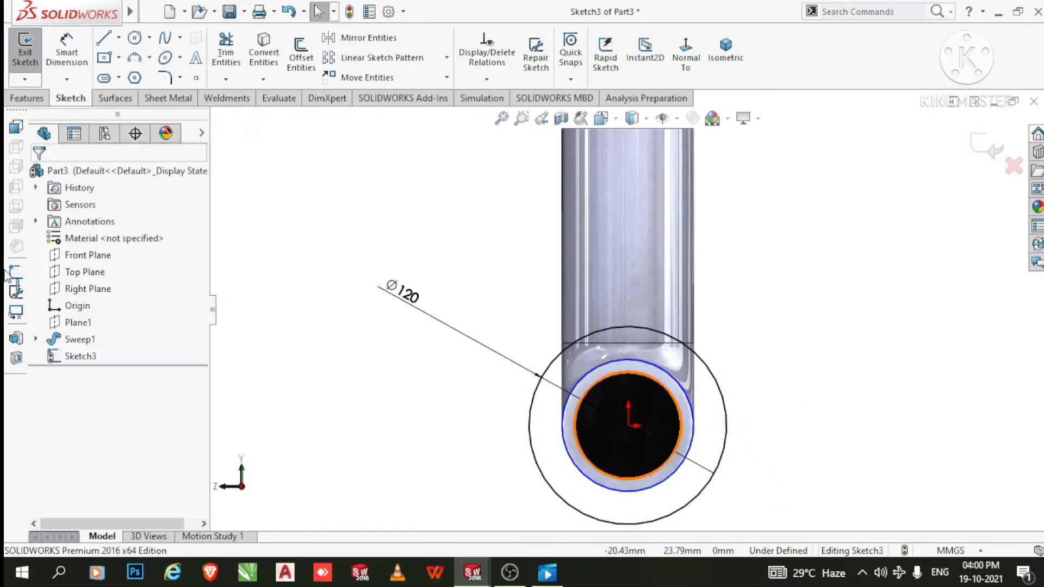
Extrude the flange sketch as a blind boss 15 mm deep, reversed so it runs back over the pipe
click(25, 97)
click(32, 63)
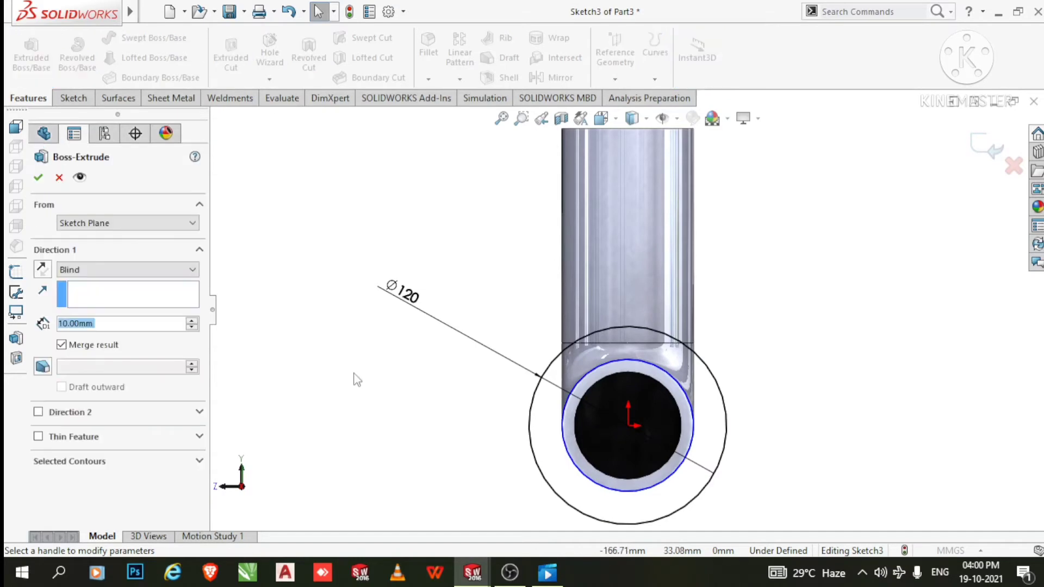
scroll(373, 378, down, 3)
scroll(382, 381, down, 1)
middle_drag(382, 381, 459, 393)
scroll(458, 394, down, 2)
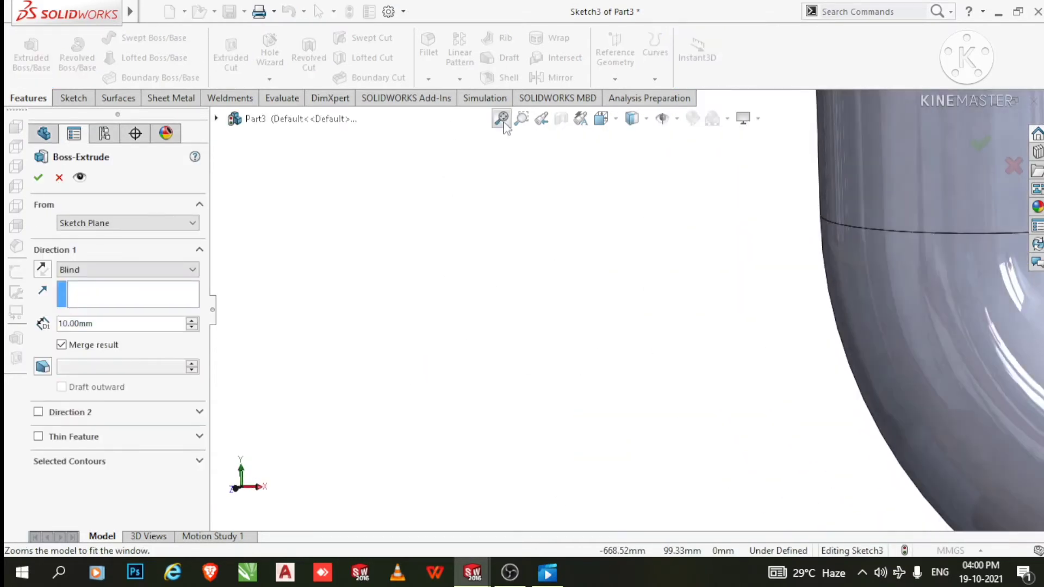
click(501, 118)
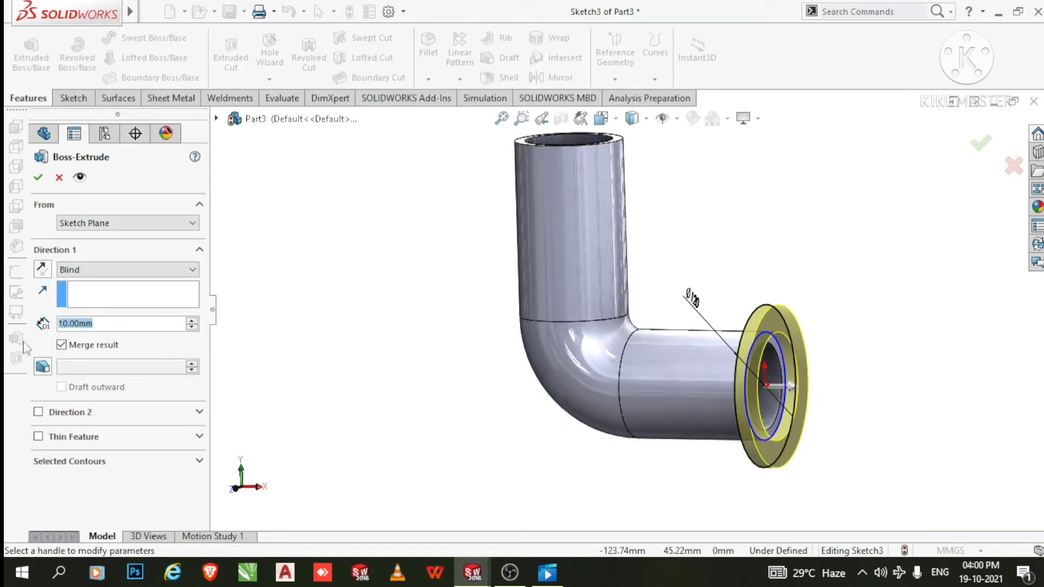
text(15)
key(Return)
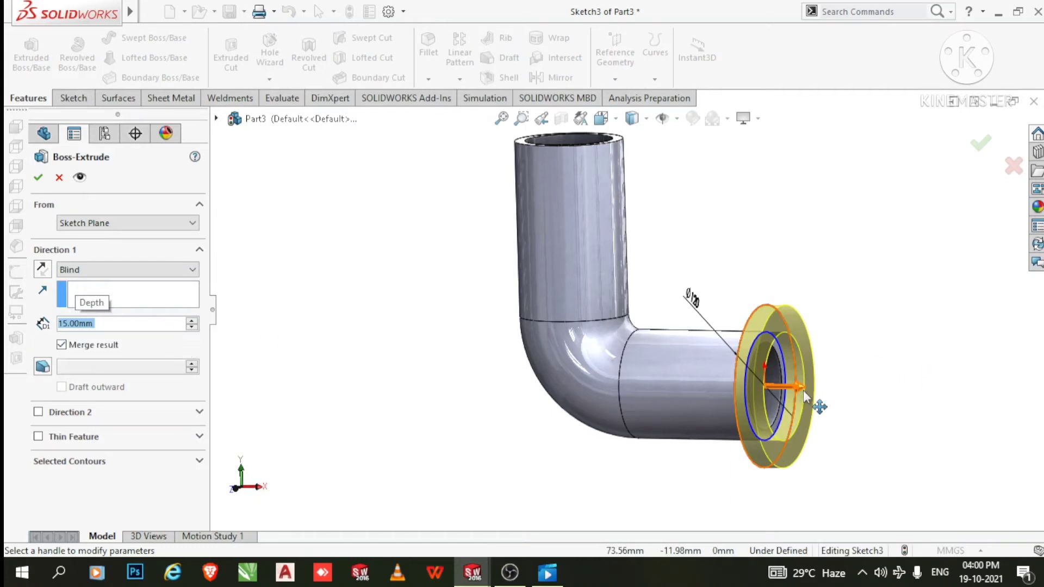
click(41, 269)
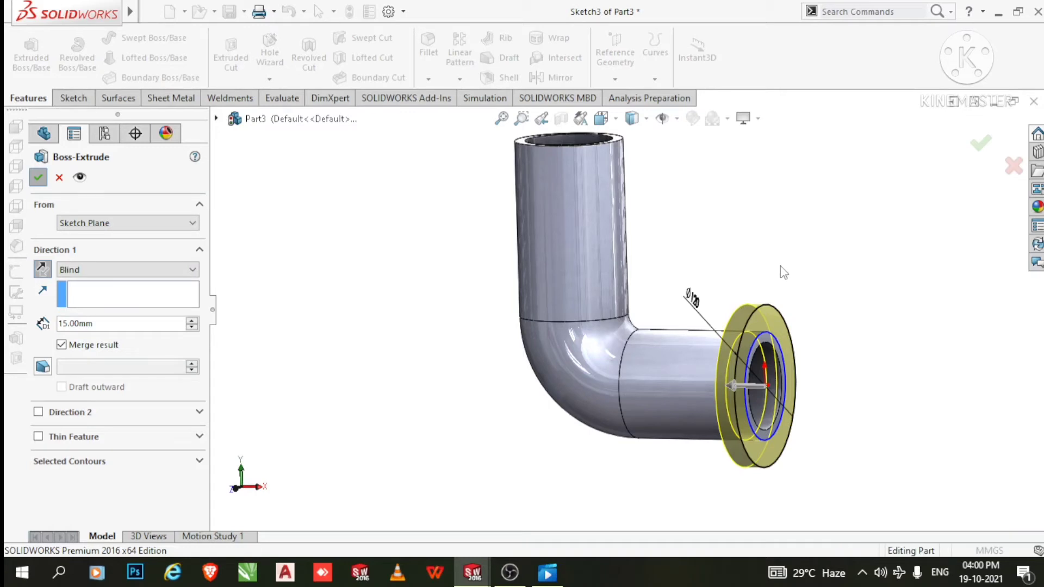
key(Return)
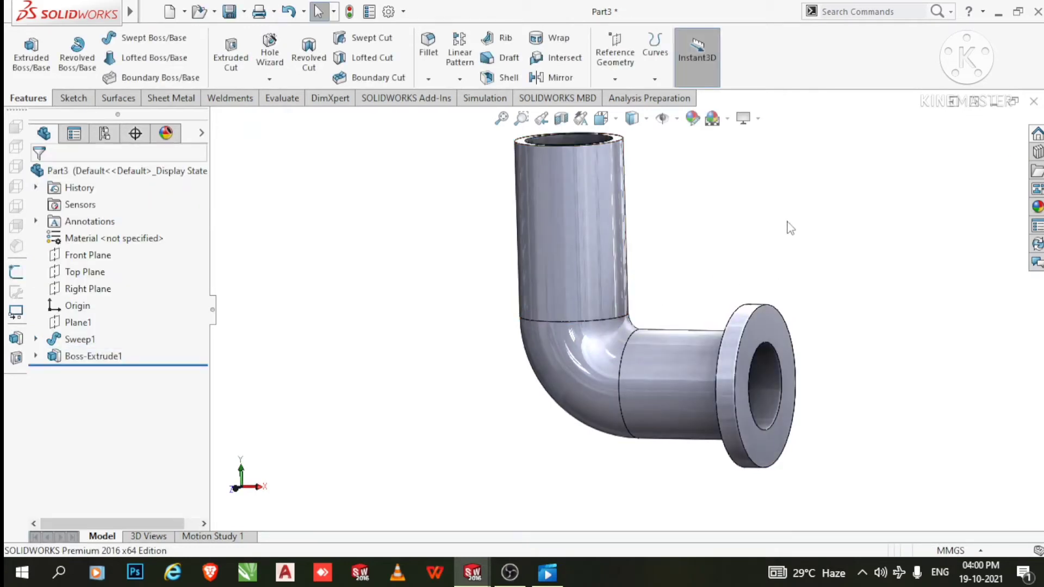
Apply the brushed chromium appearance from the Chrome metals to the whole part
click(1037, 206)
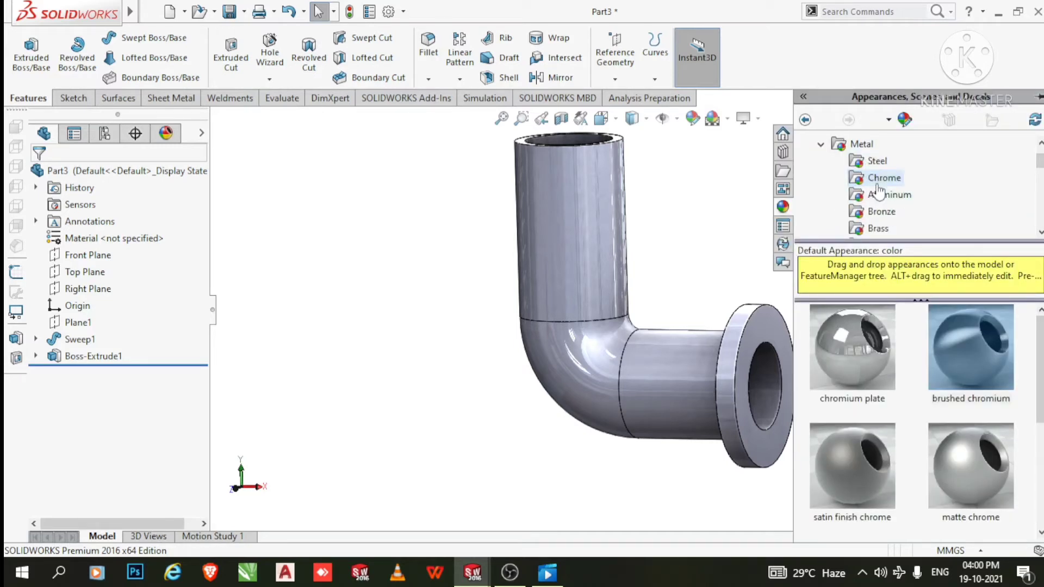
click(978, 368)
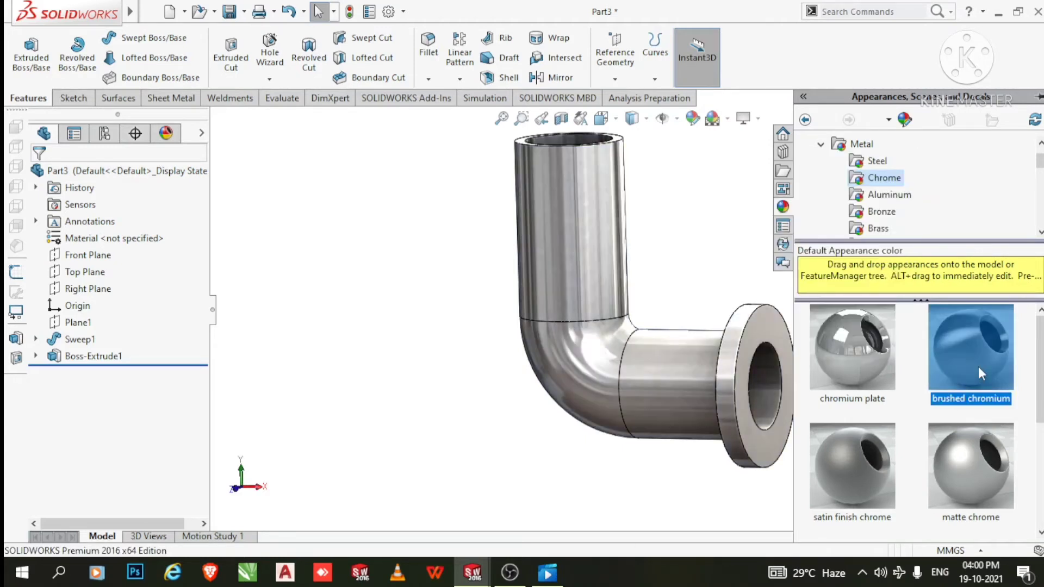
click(360, 225)
Start a sketch on the flange's end face and draw a circle about 95 mm in diameter centred on the origin
scroll(760, 357, up, 2)
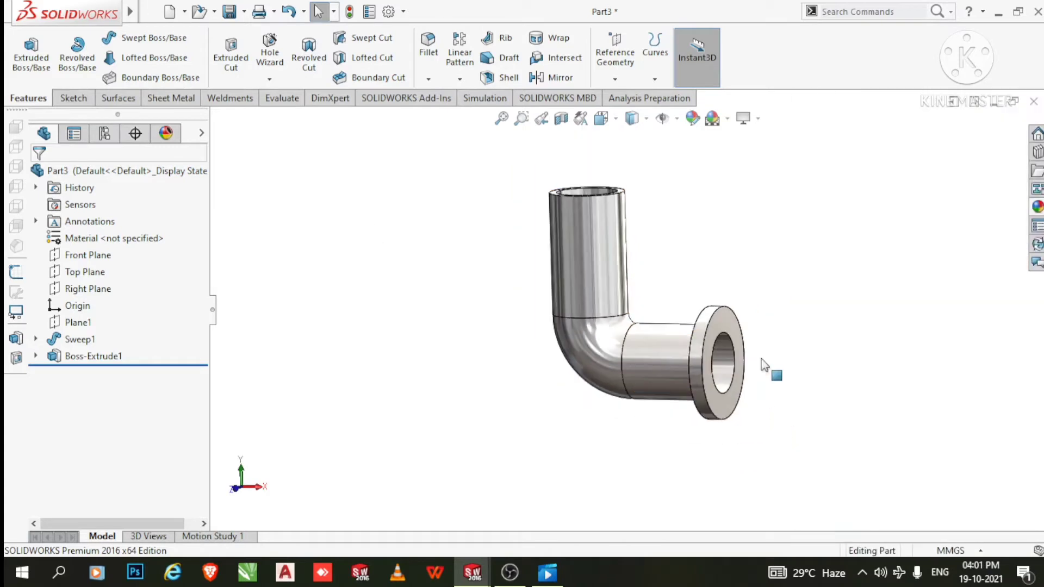
scroll(655, 317, up, 3)
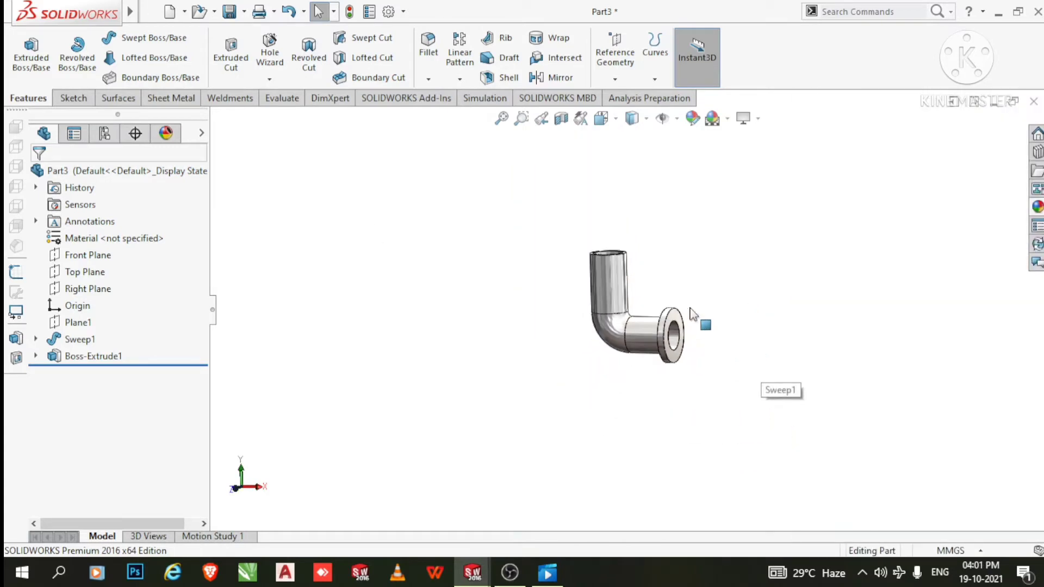
click(501, 118)
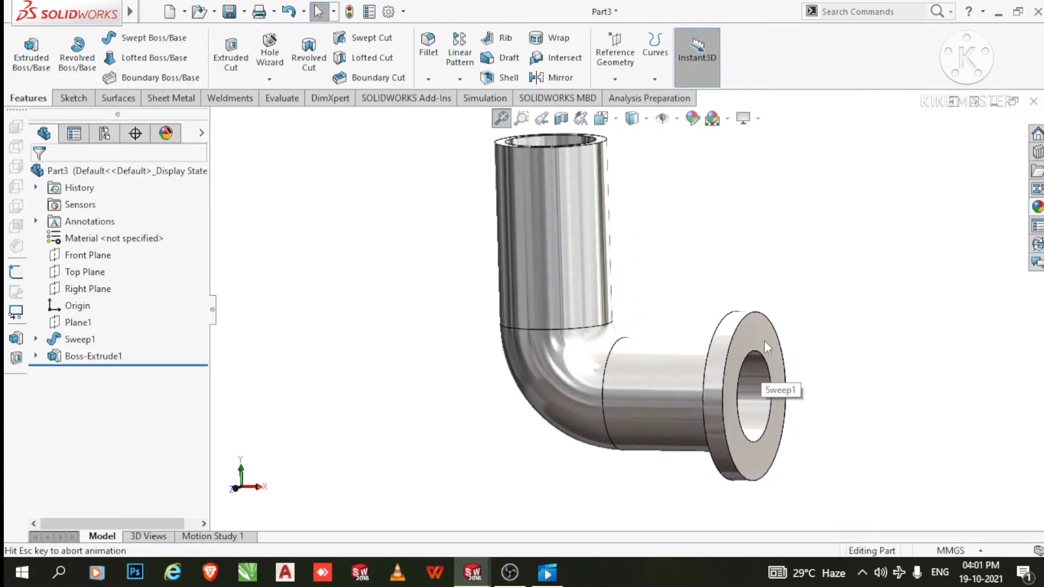
click(762, 339)
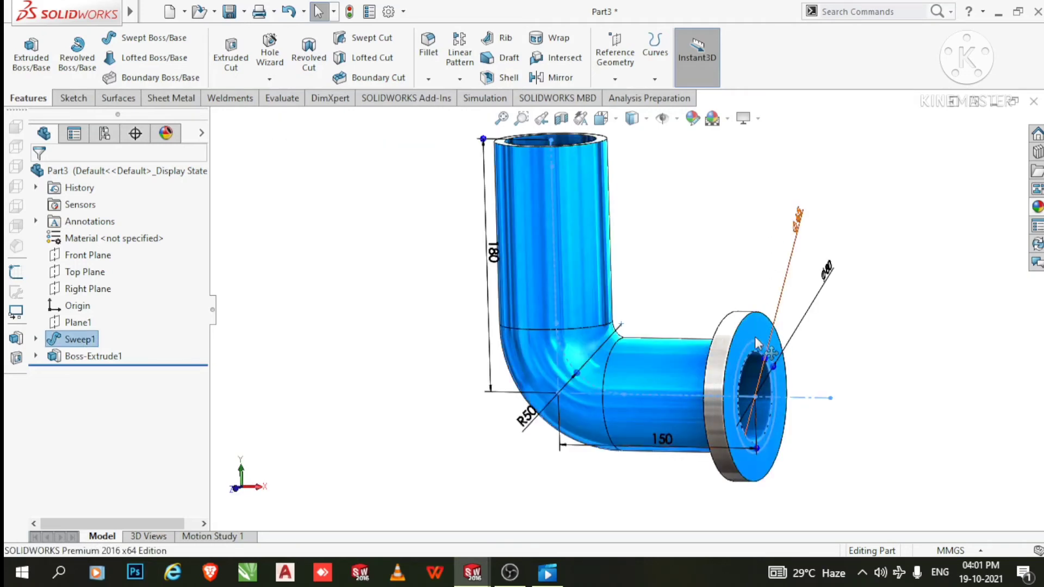
right_click(754, 334)
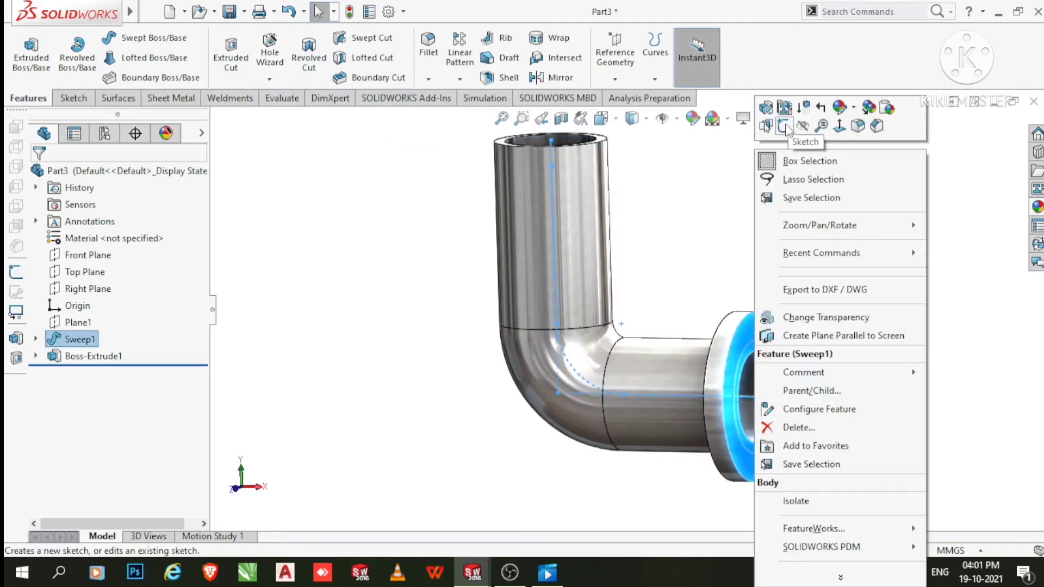
click(783, 127)
click(690, 58)
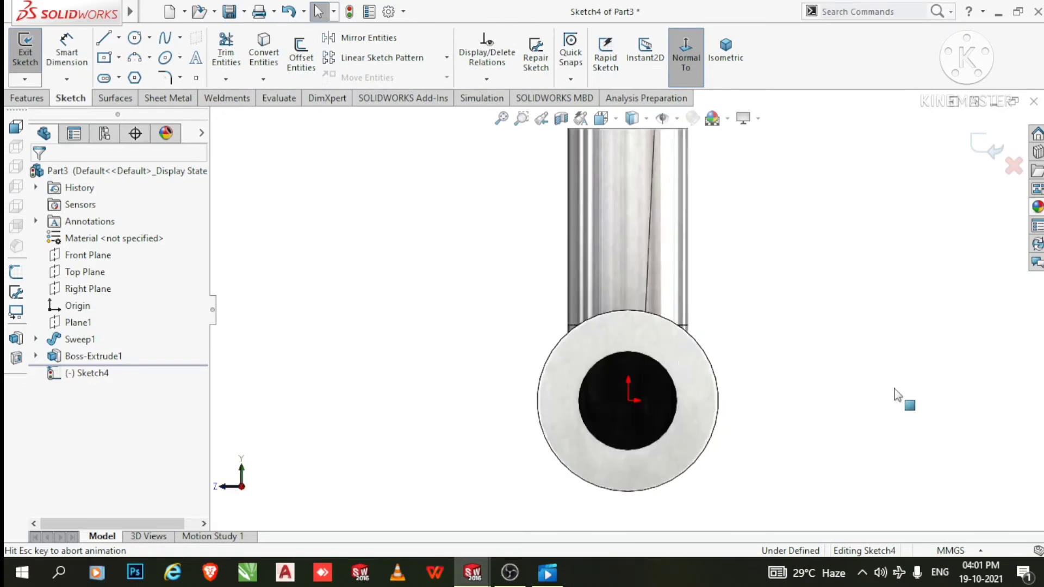
click(135, 44)
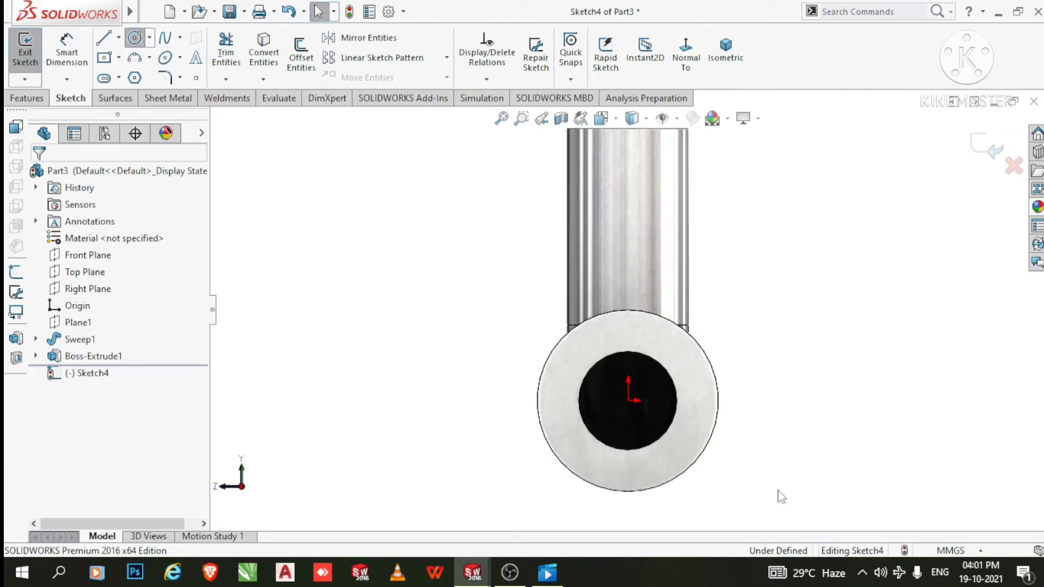
click(629, 400)
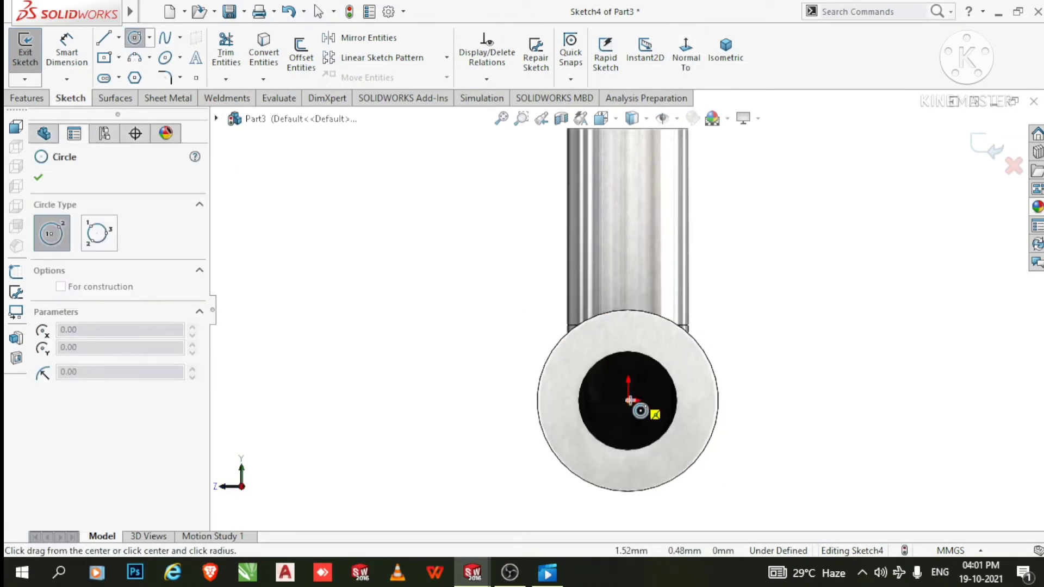
click(628, 329)
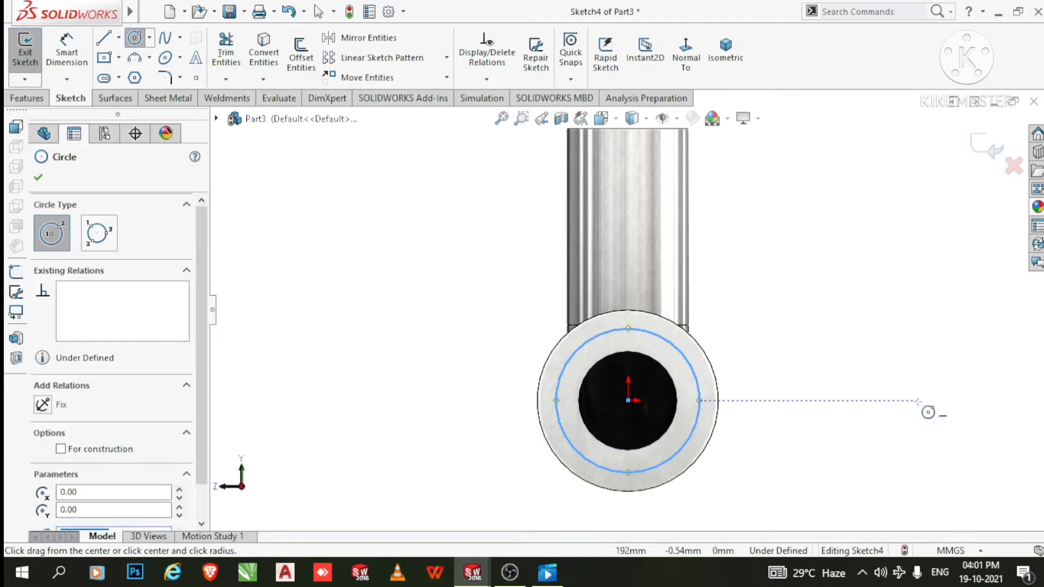
key(Escape)
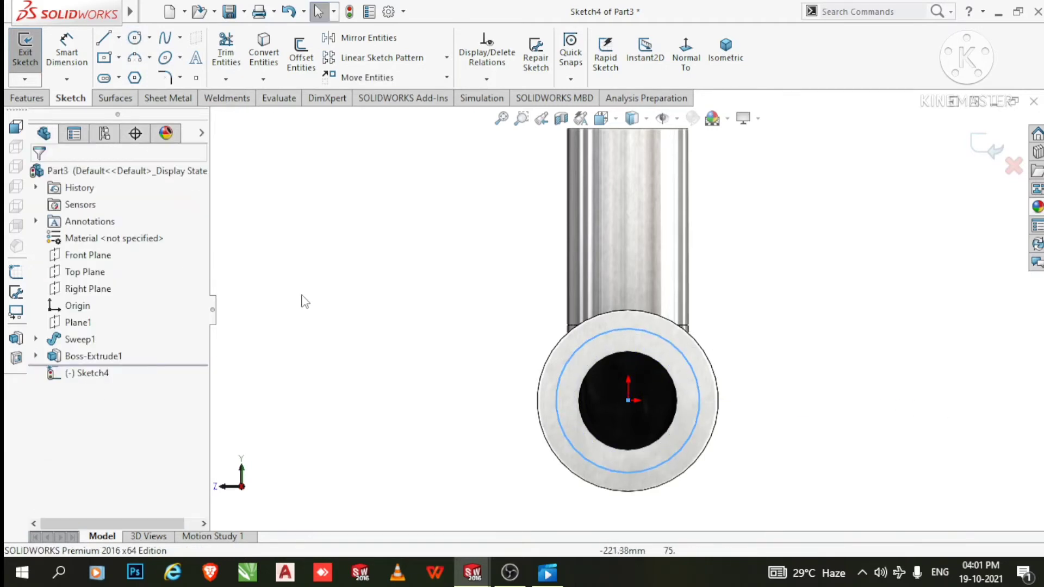
Dimension the new circle on the flange face with a diameter of 95 mm
click(66, 52)
click(575, 450)
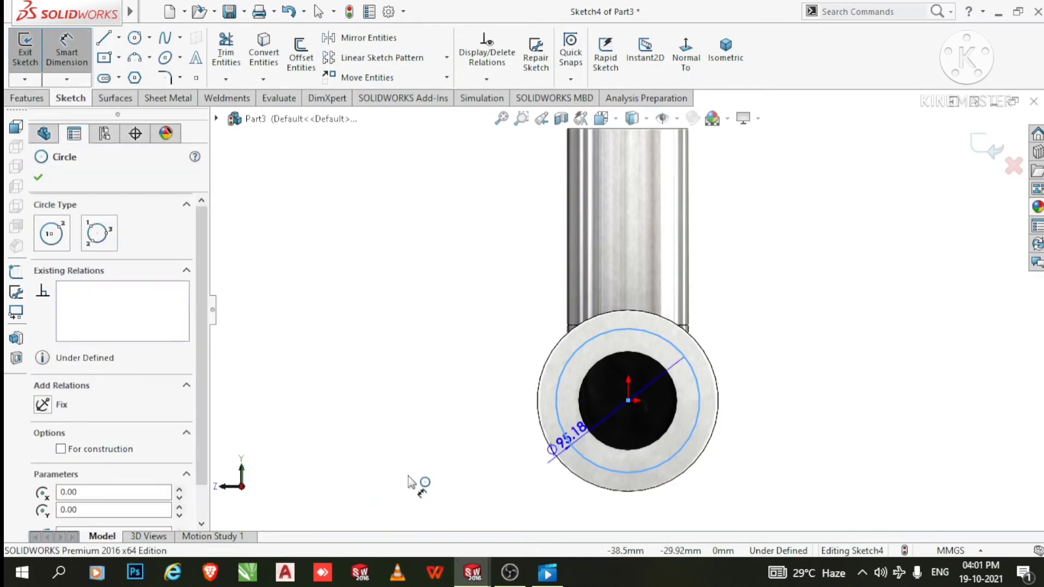
click(385, 492)
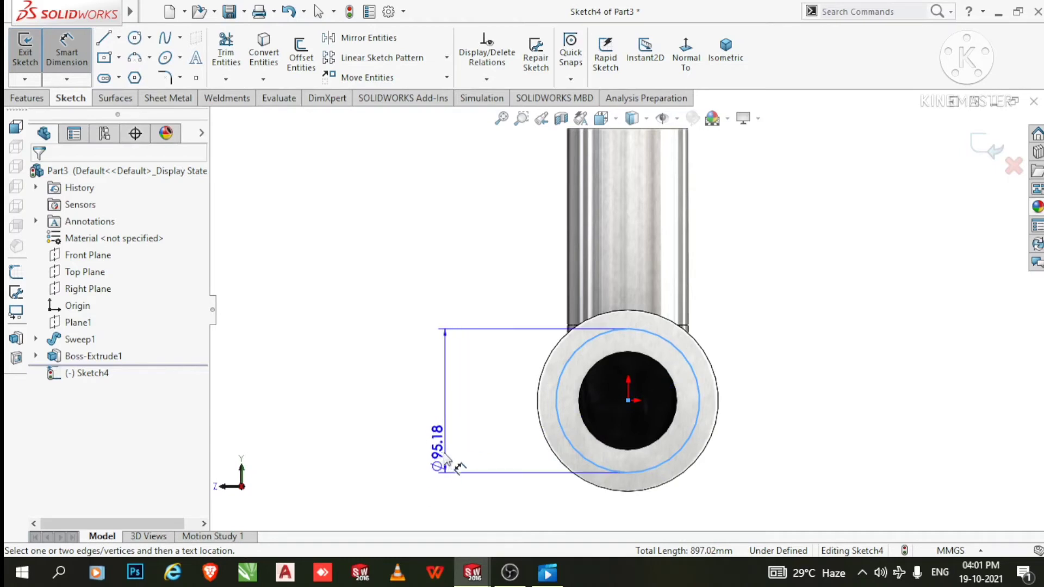
click(445, 462)
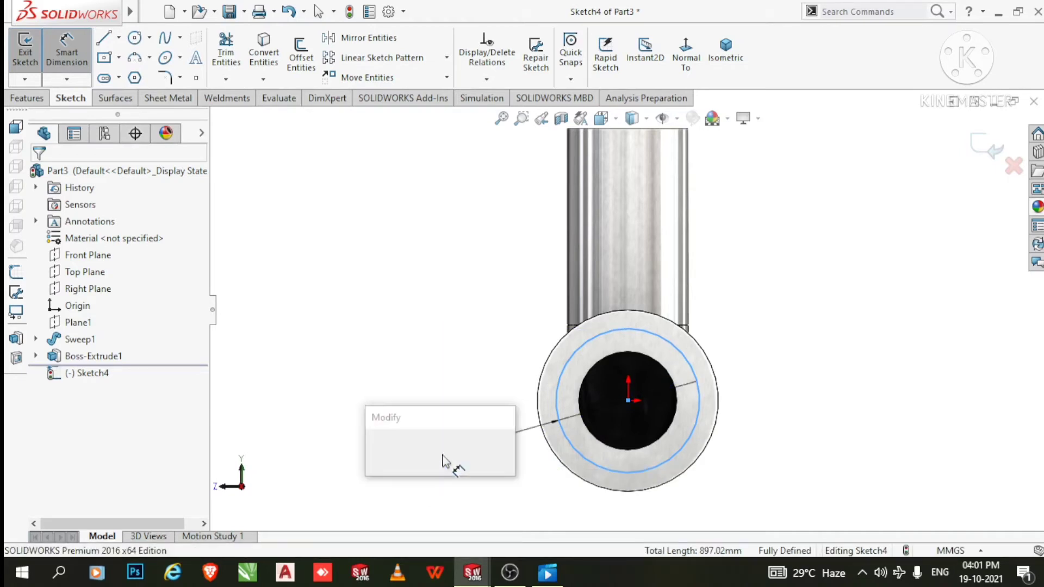
text(95)
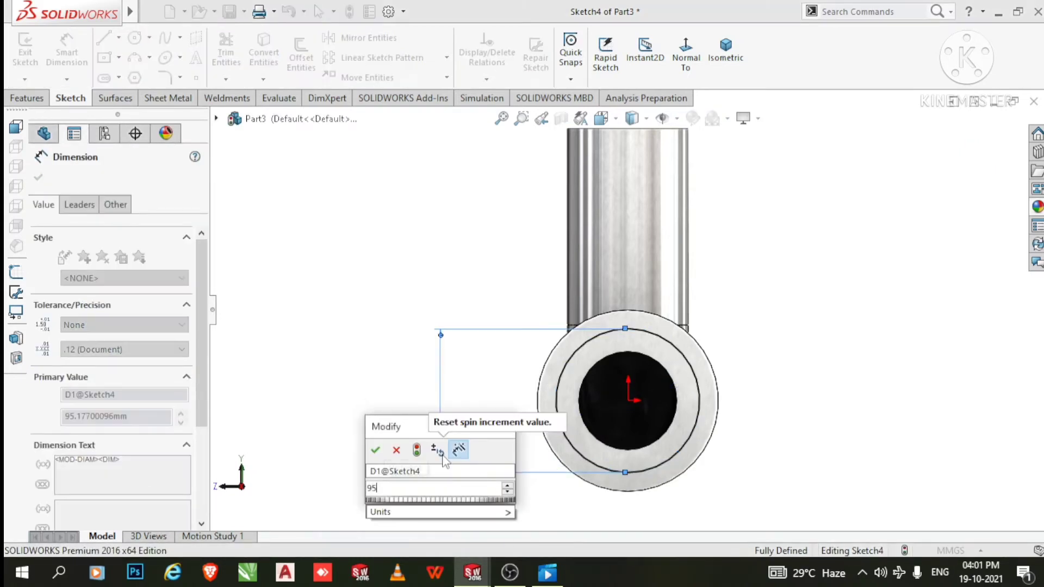
click(379, 449)
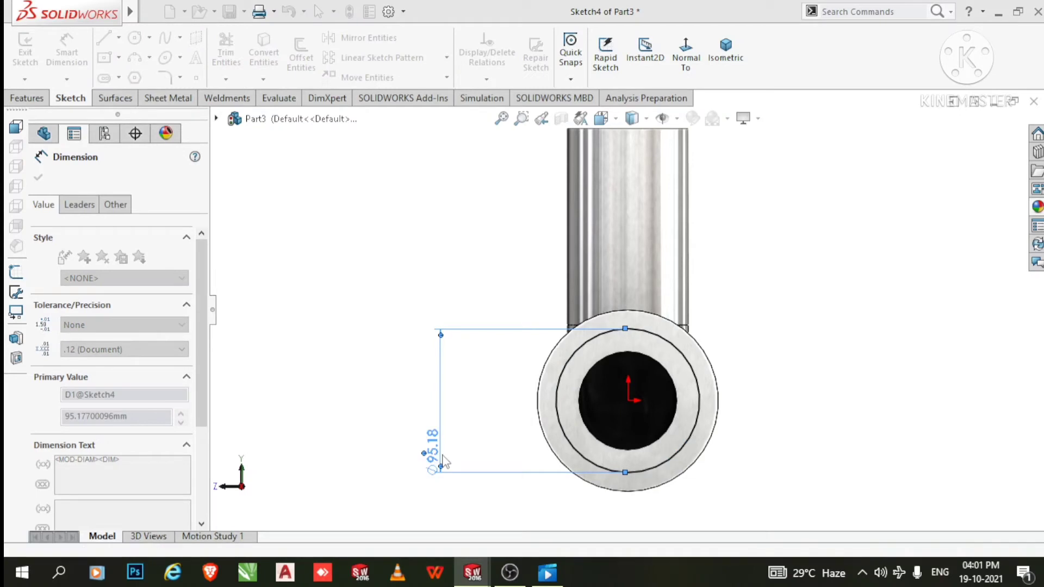
click(379, 311)
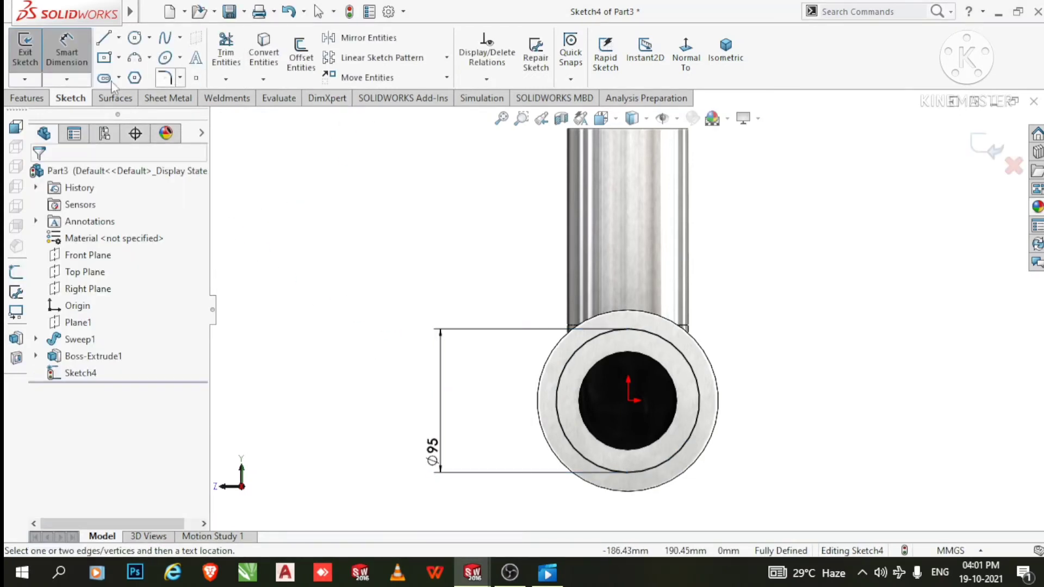
key(Escape)
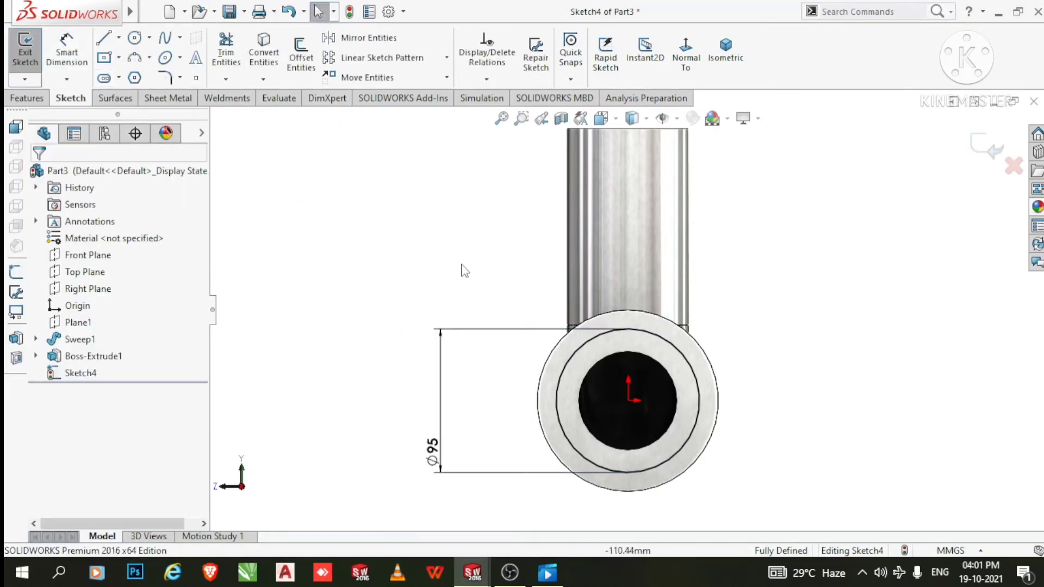
Convert the 95 mm circle on the flange face to construction geometry
click(649, 338)
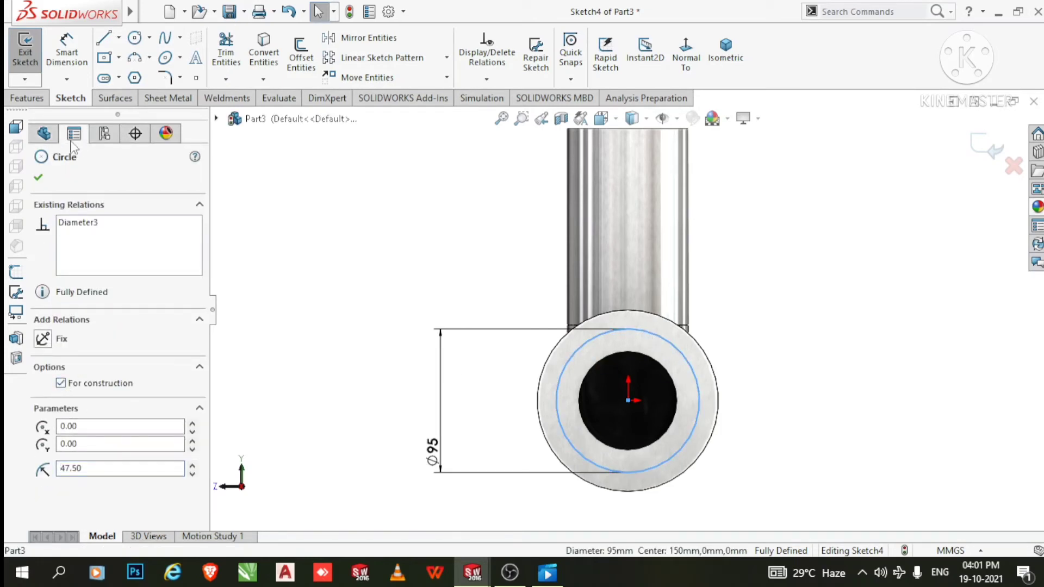
click(38, 178)
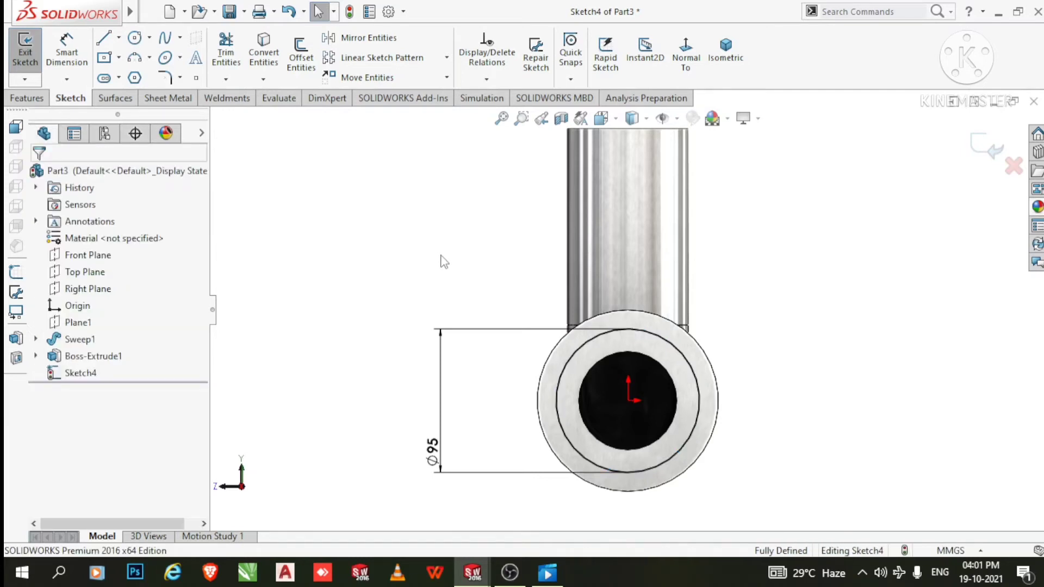
click(634, 336)
click(61, 383)
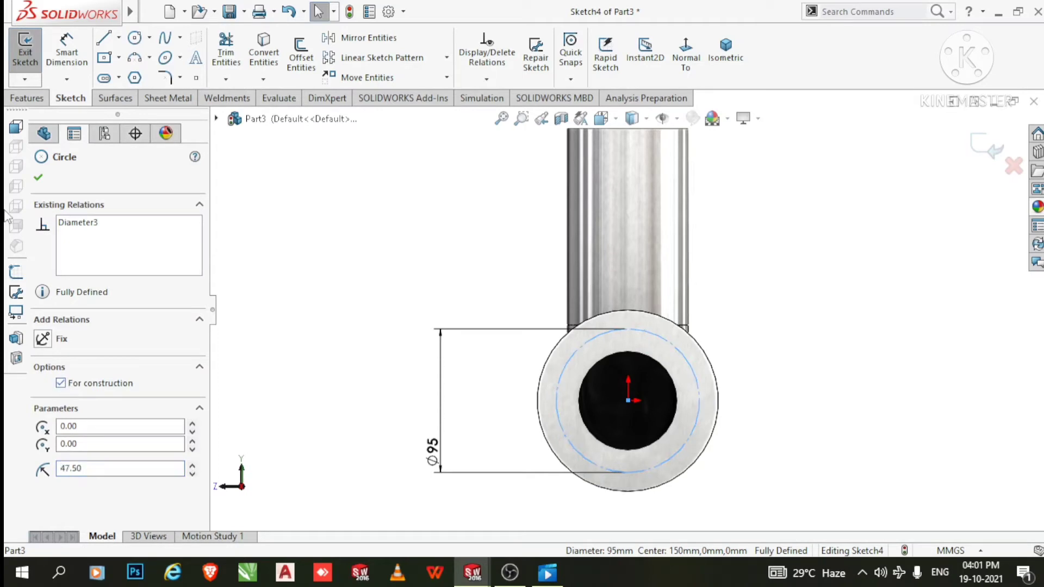
click(38, 179)
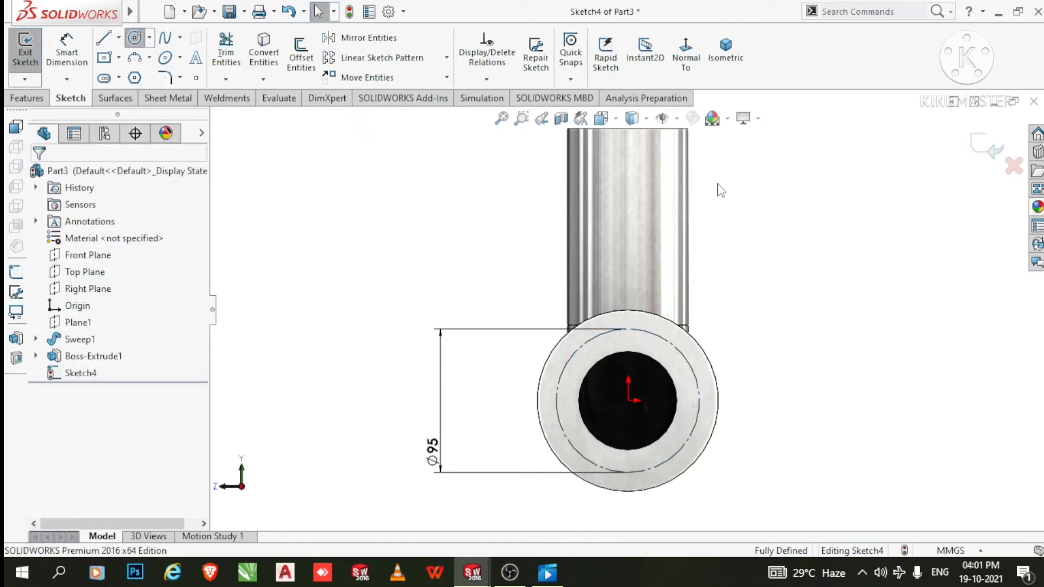
Turn off ambient occlusion in the view display settings
key(Return)
scroll(769, 319, up, 1)
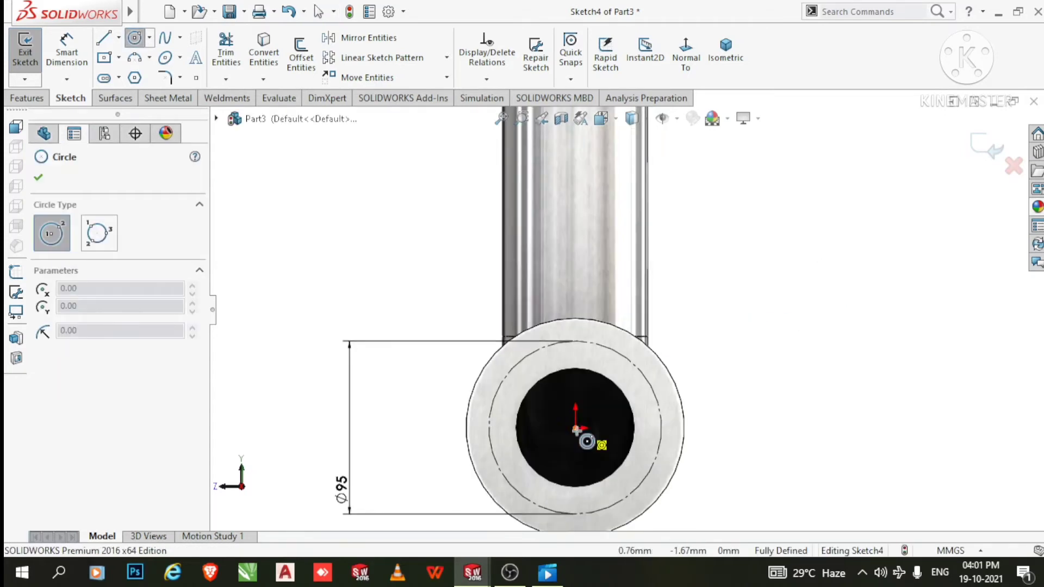
click(743, 117)
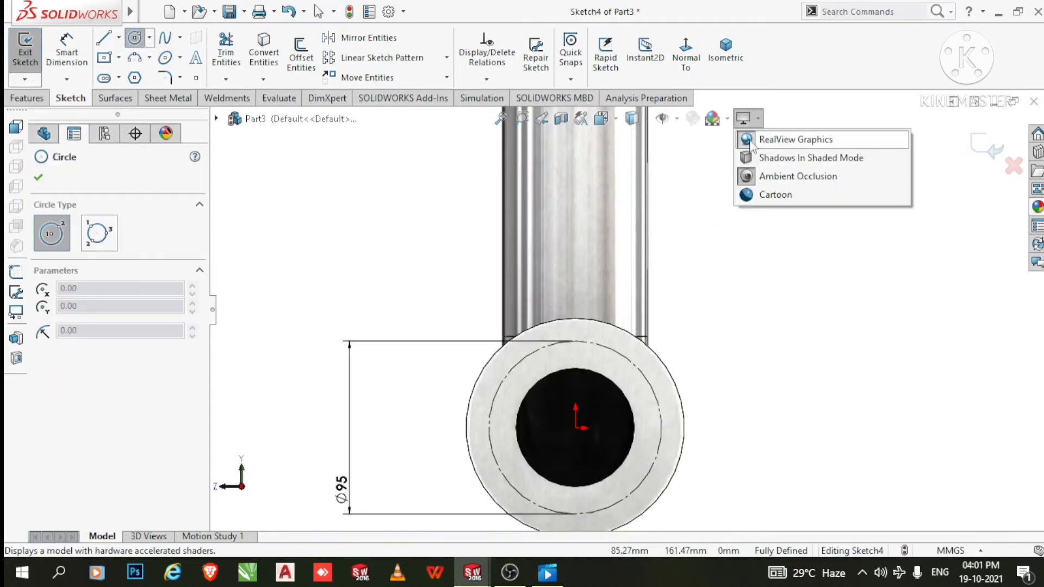
click(746, 177)
click(743, 176)
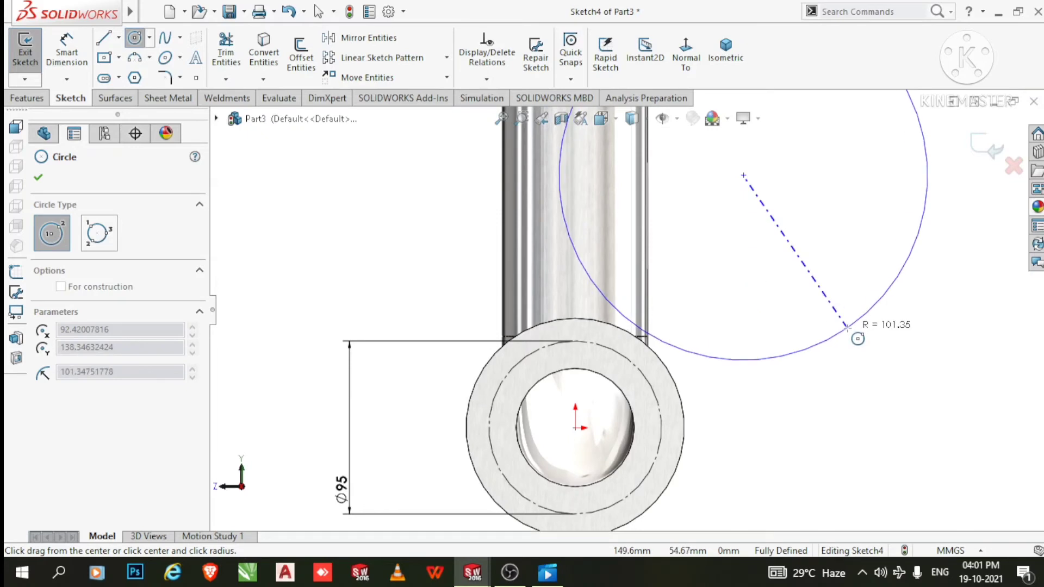
key(Escape)
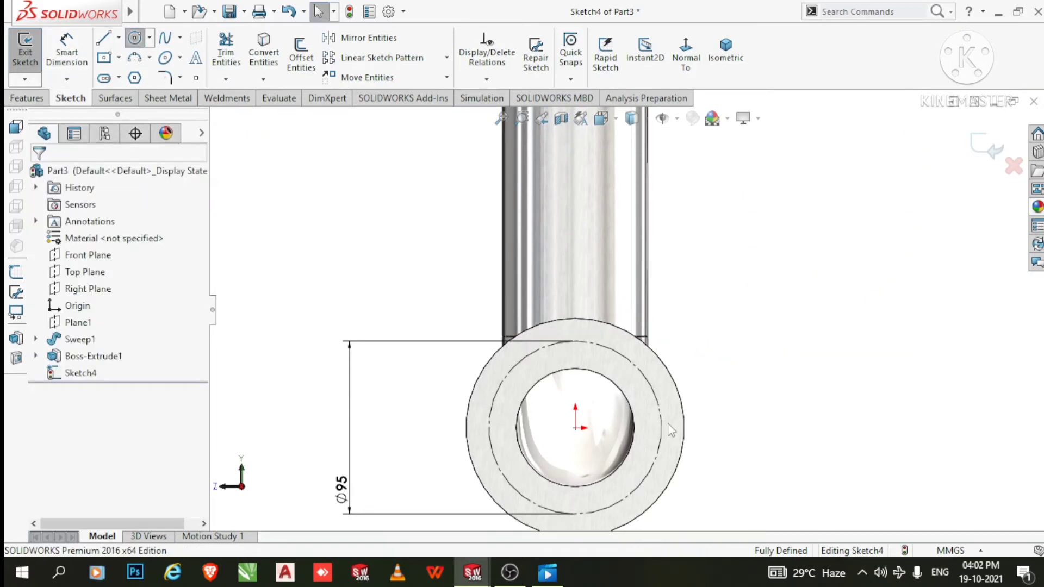
Draw a circle about 16 mm in diameter centred on the uppermost point of the 95 mm construction circle
key(Return)
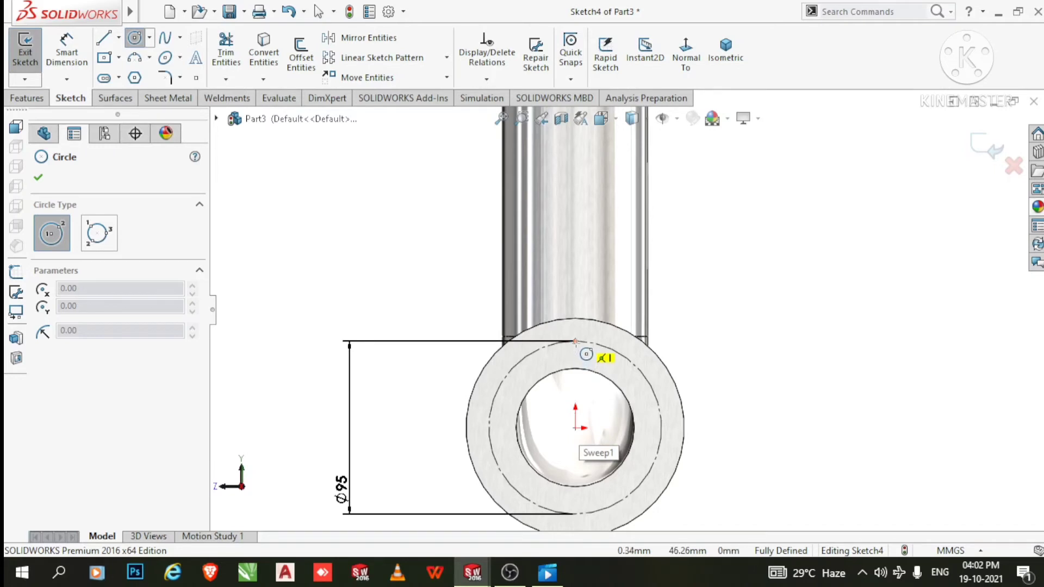
click(575, 341)
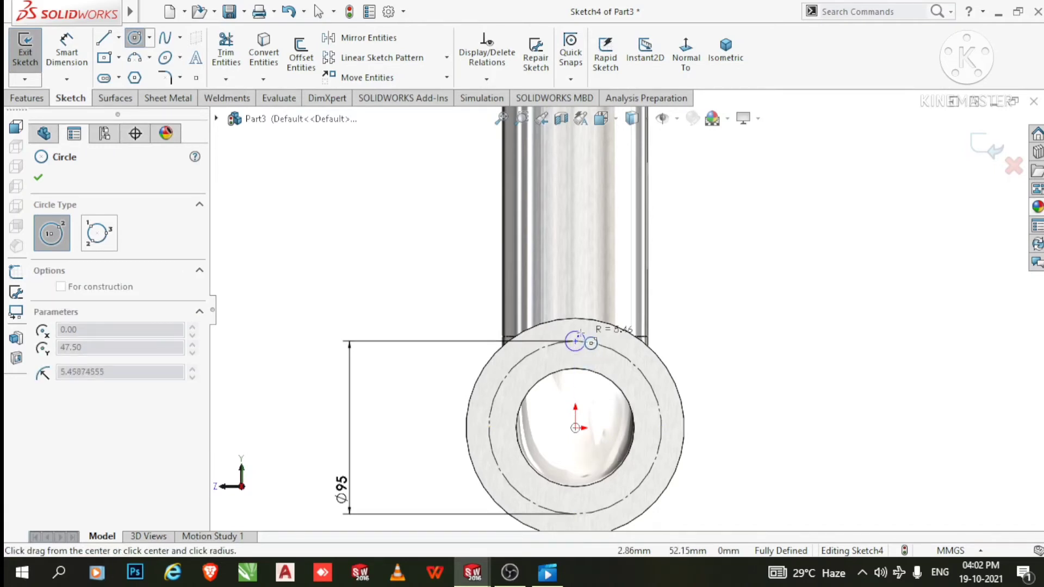
click(592, 340)
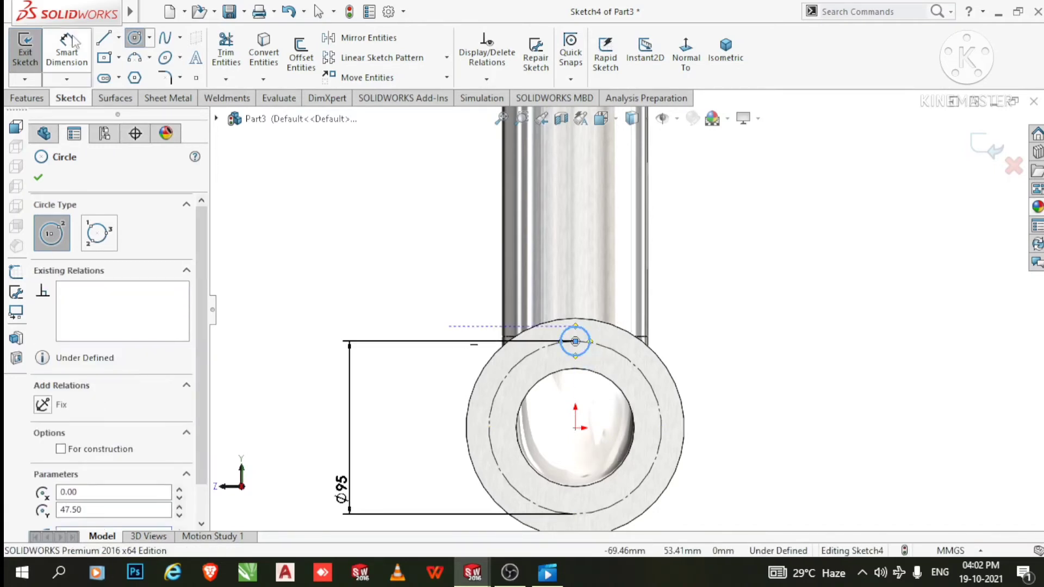
Dimension the small circle on the construction circle with a diameter of 12 mm
click(67, 52)
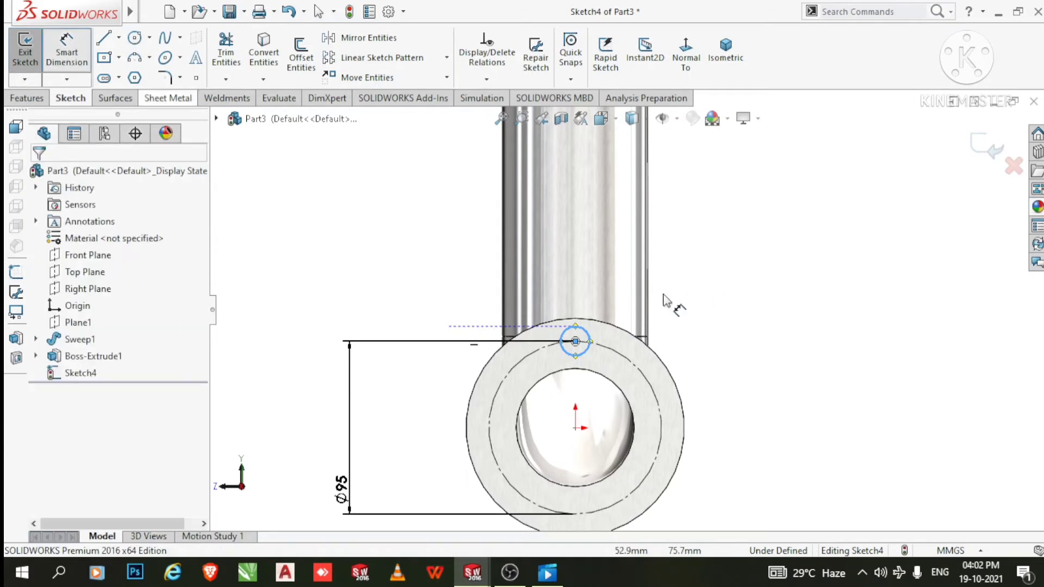
click(590, 338)
click(710, 278)
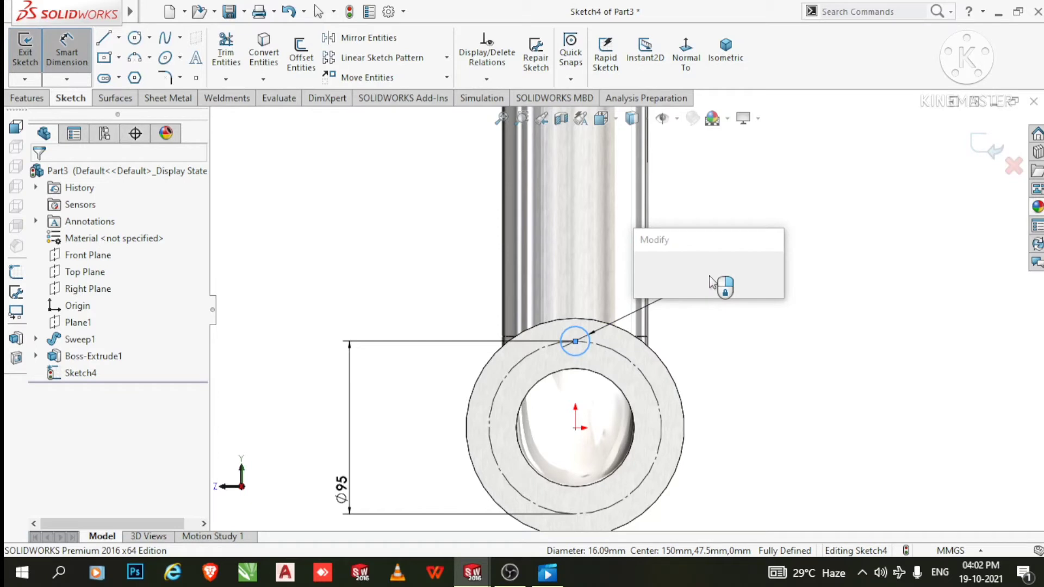
text(12)
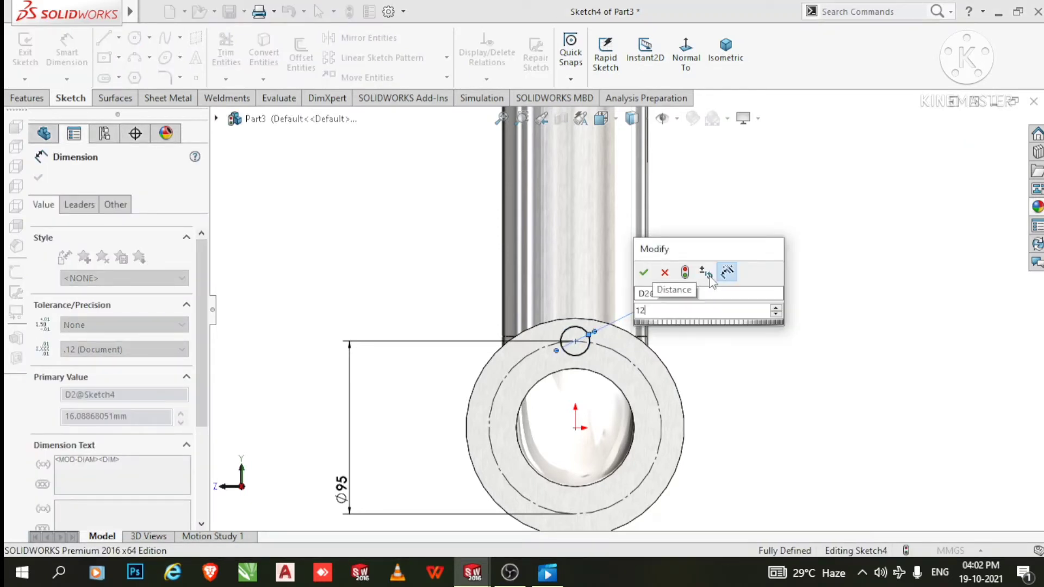
key(Return)
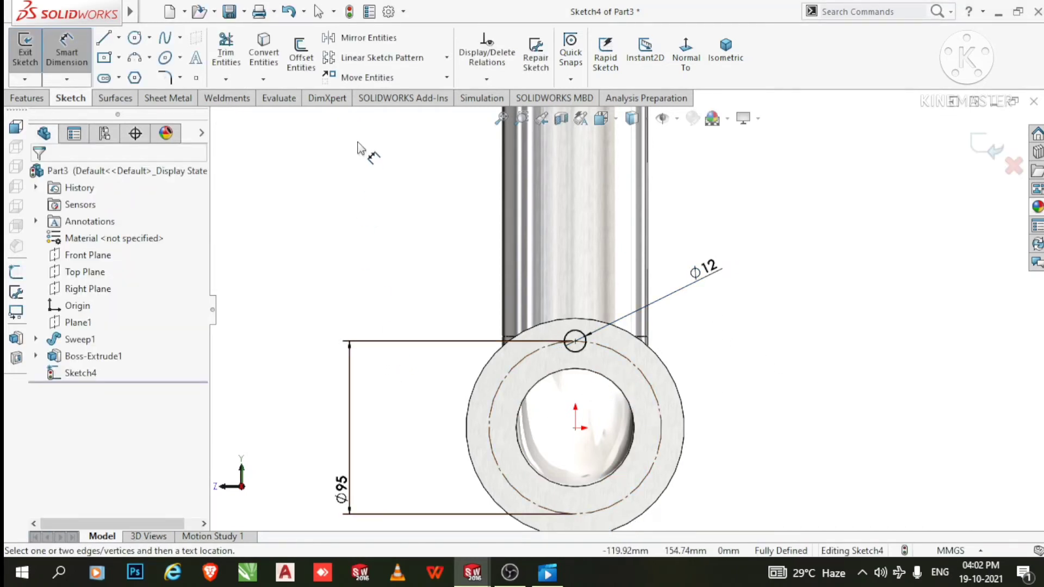
Pattern the 12 mm circle circularly around the origin with 6 equally spaced instances over 360 degrees and exit the sketch
click(446, 60)
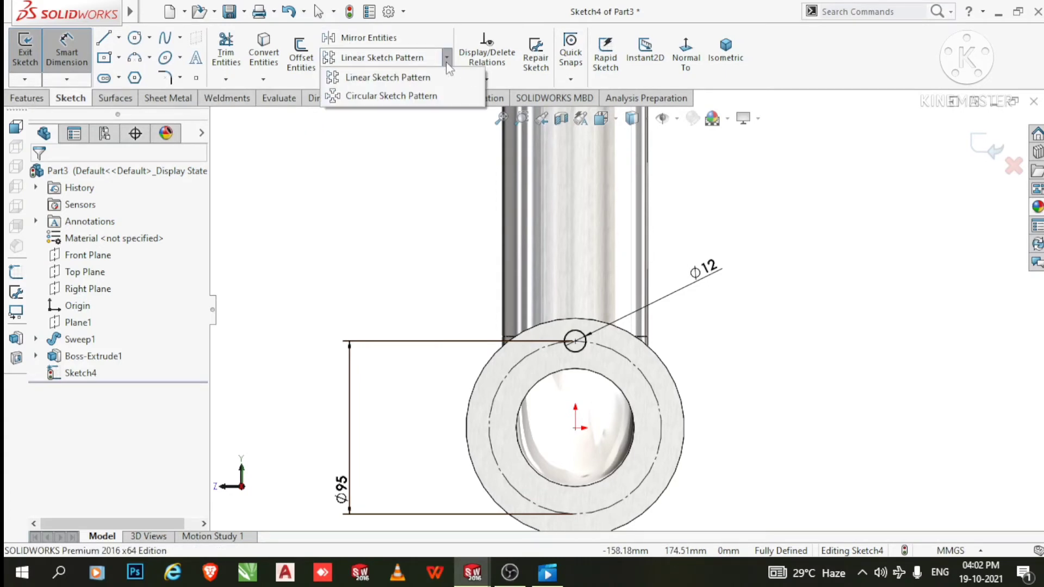
click(393, 96)
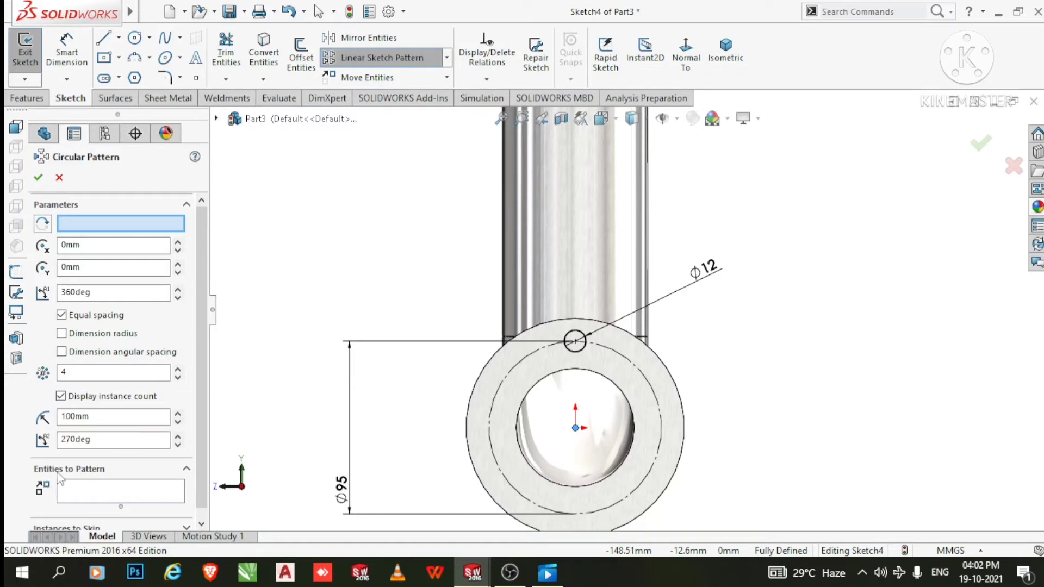
click(95, 492)
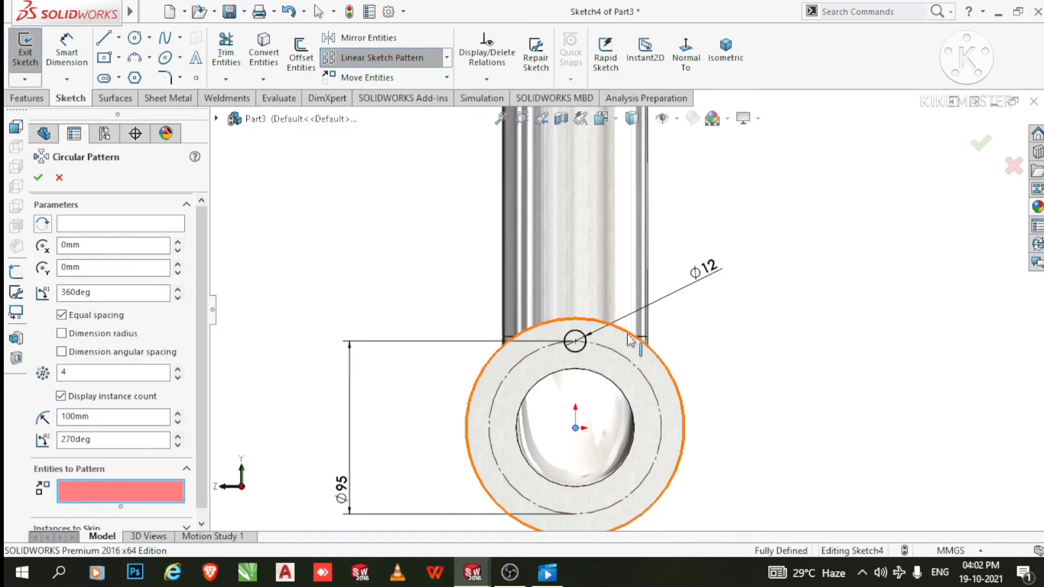
click(583, 352)
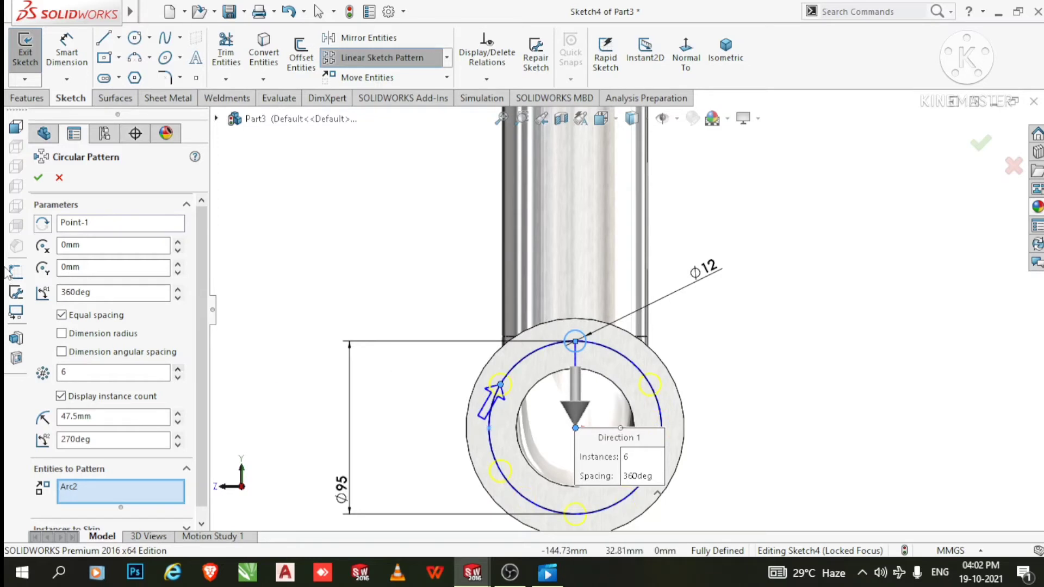
click(37, 179)
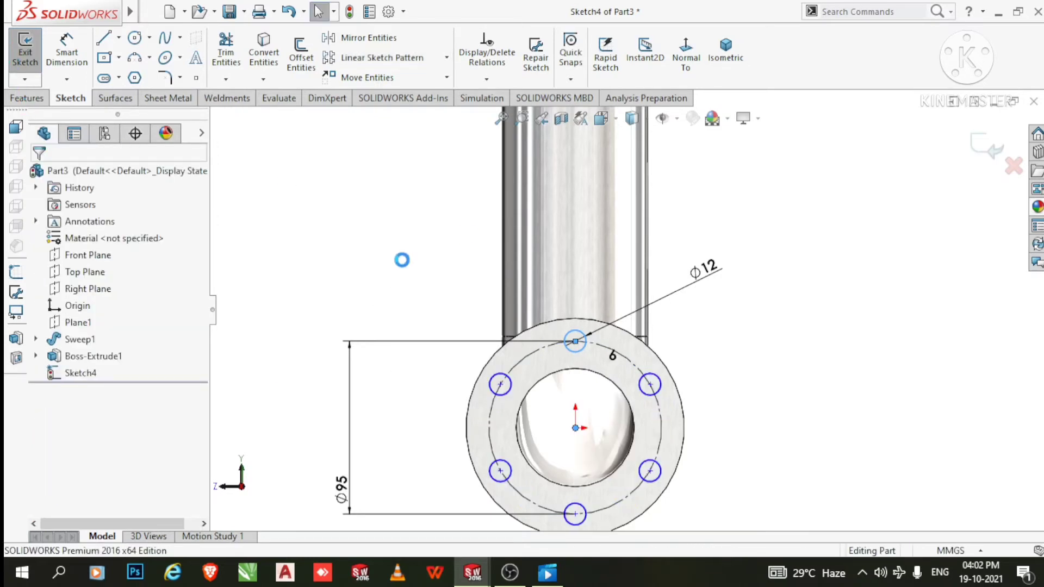
scroll(408, 298, up, 1)
click(300, 330)
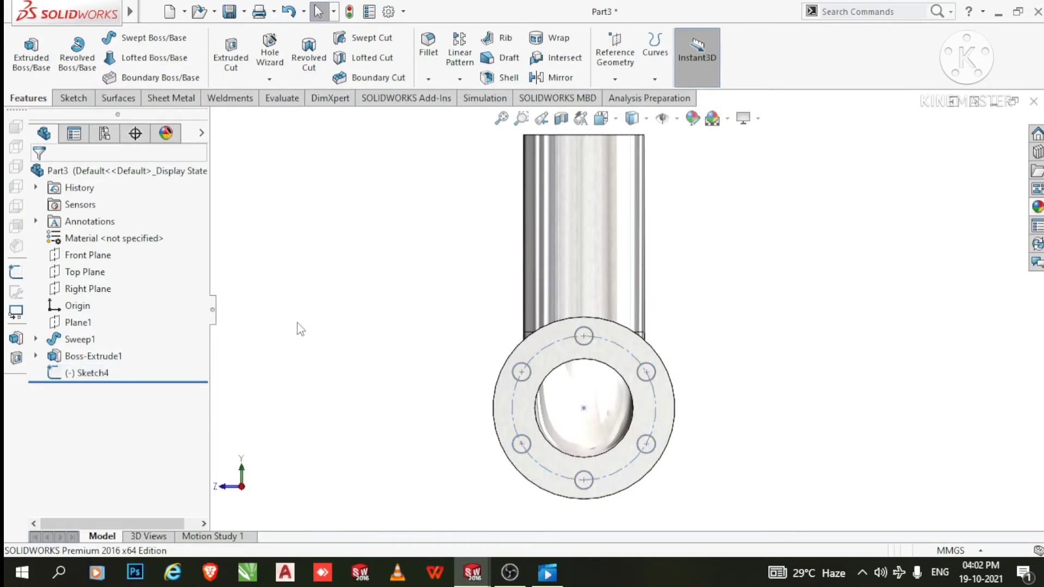
Reopen the hole sketch and cut the six circles through the flange with a blind extruded cut of 15 mm
right_click(83, 375)
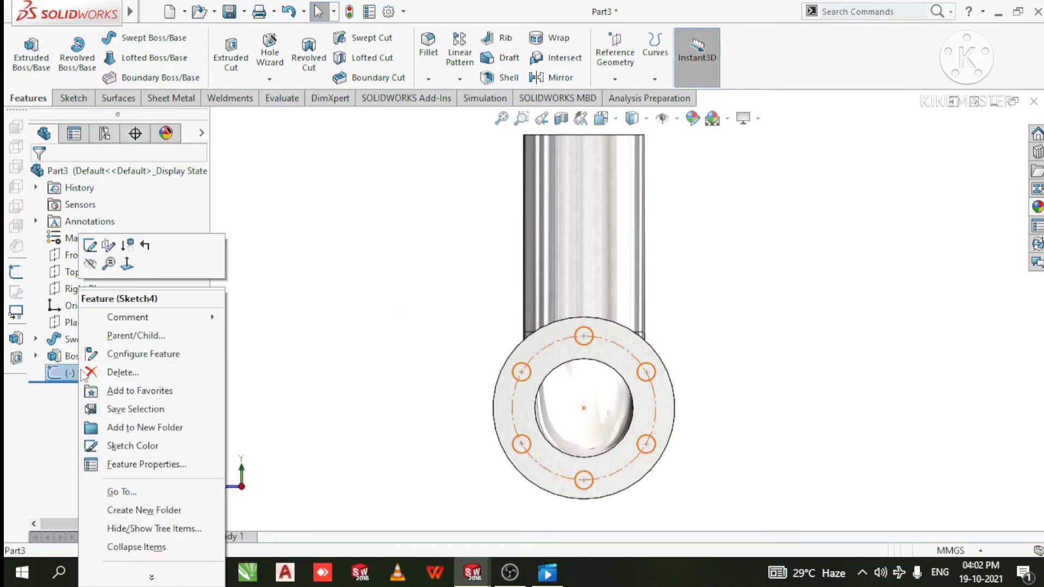
click(90, 245)
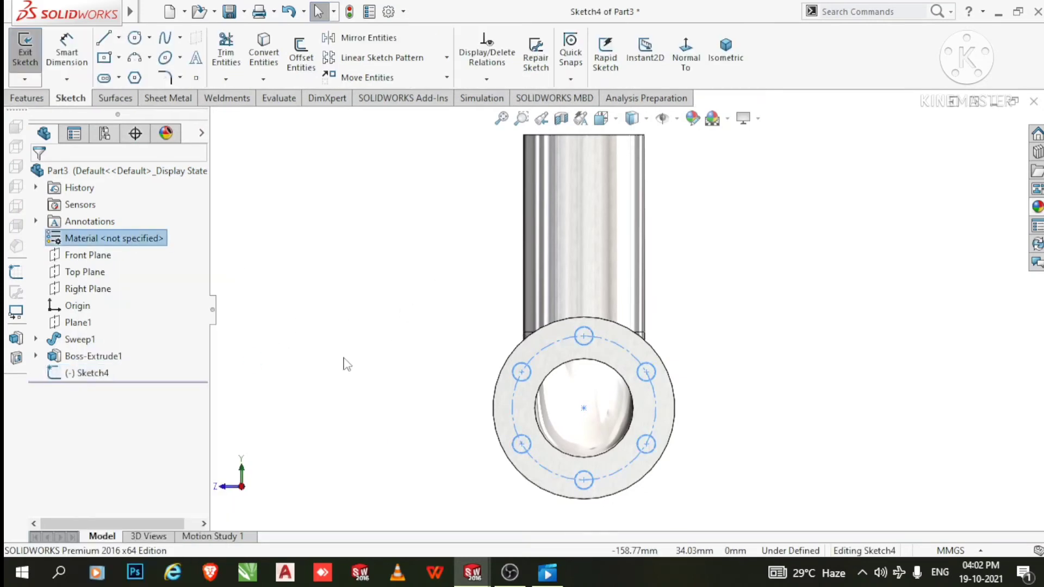
click(24, 100)
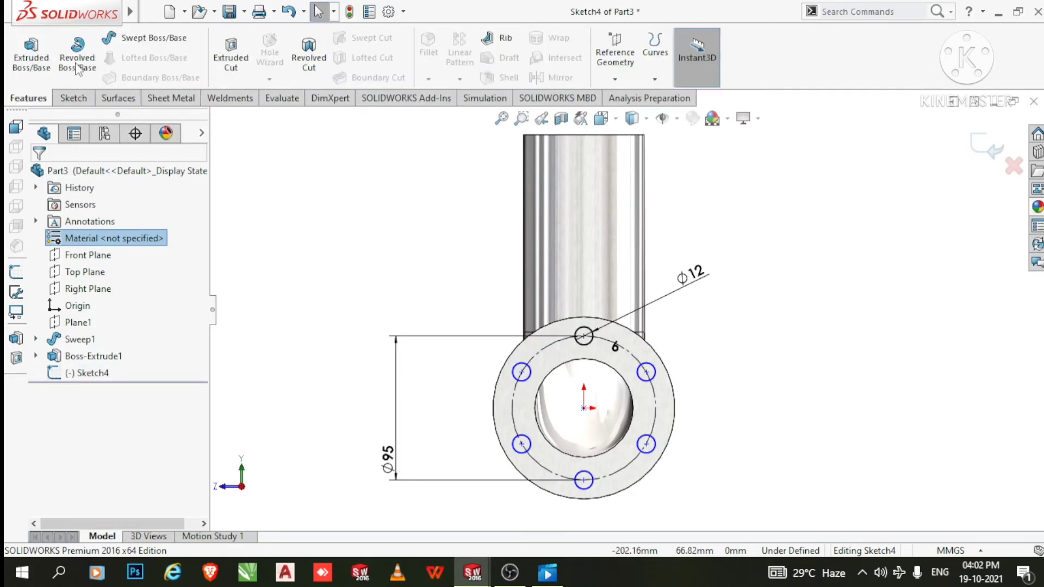
click(232, 57)
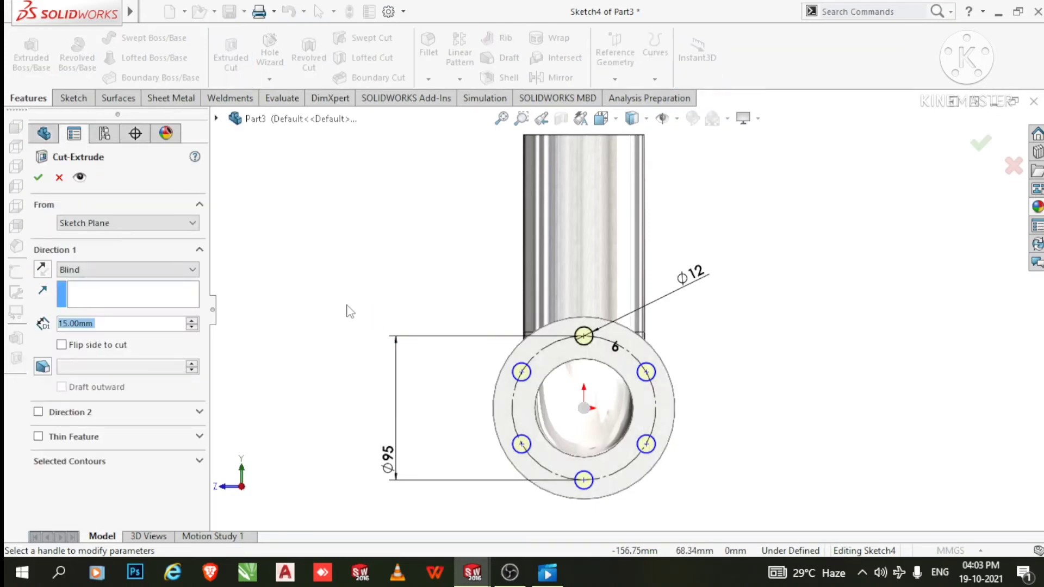
middle_drag(348, 311, 415, 306)
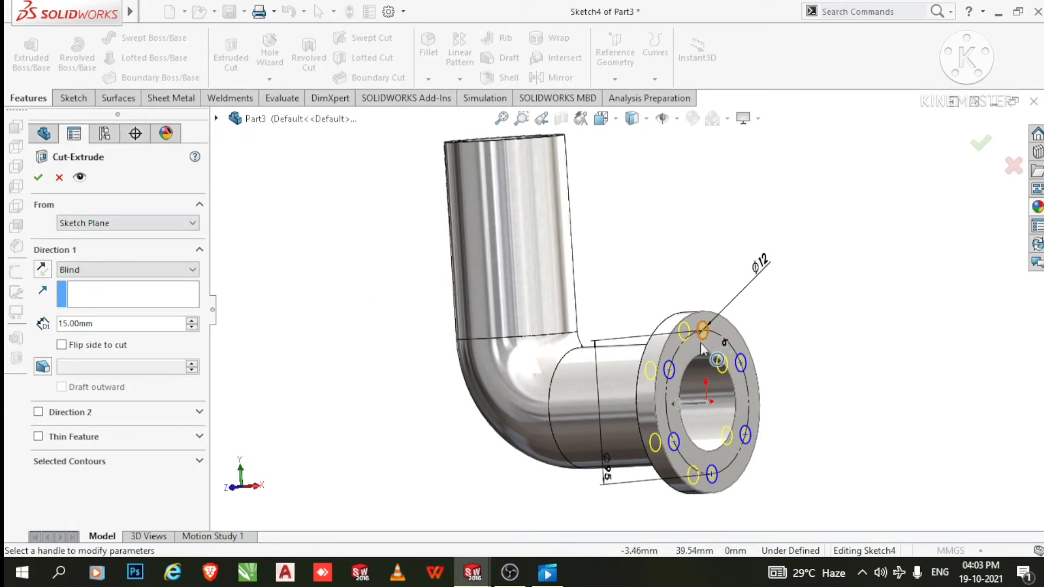
click(39, 178)
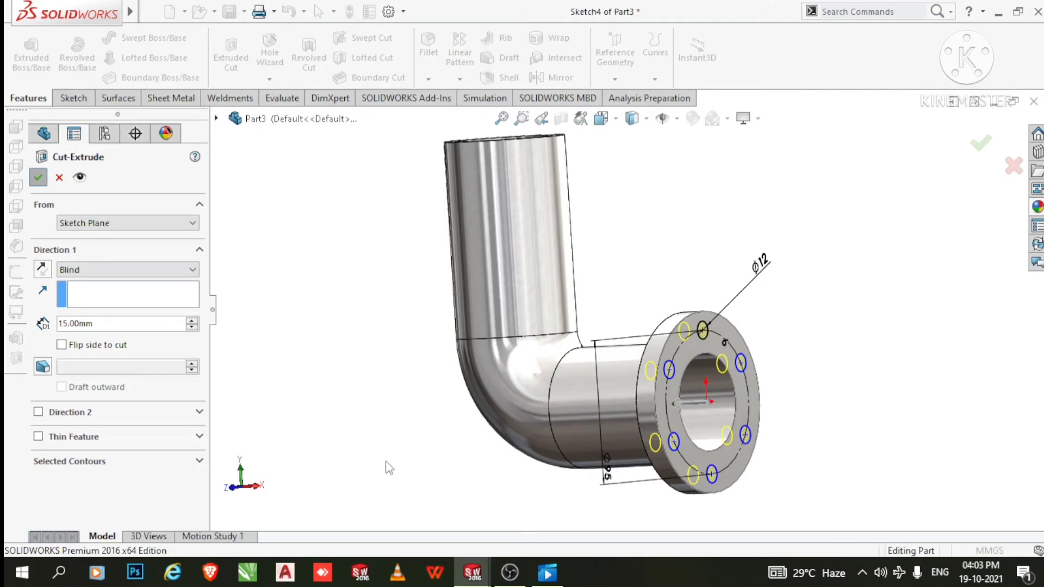
middle_drag(369, 279, 531, 226)
scroll(558, 190, up, 1)
scroll(557, 190, down, 1)
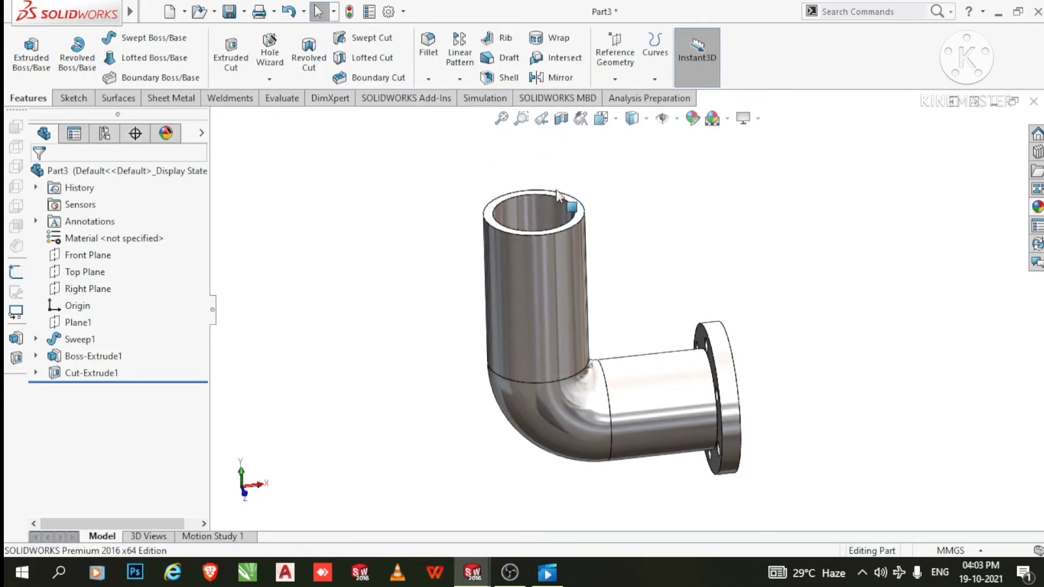
scroll(575, 220, down, 1)
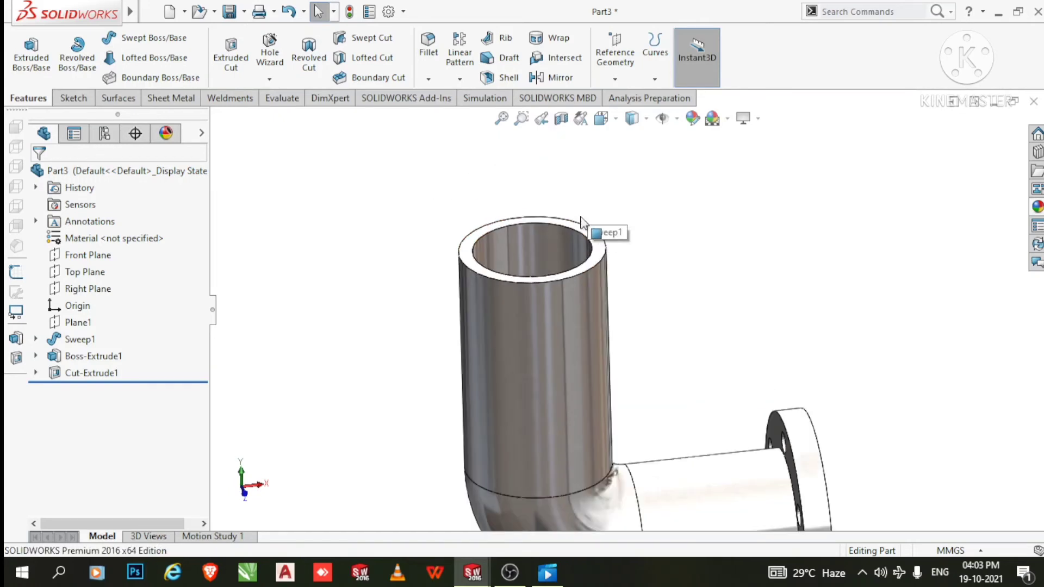
right_click(603, 253)
scroll(601, 228, up, 1)
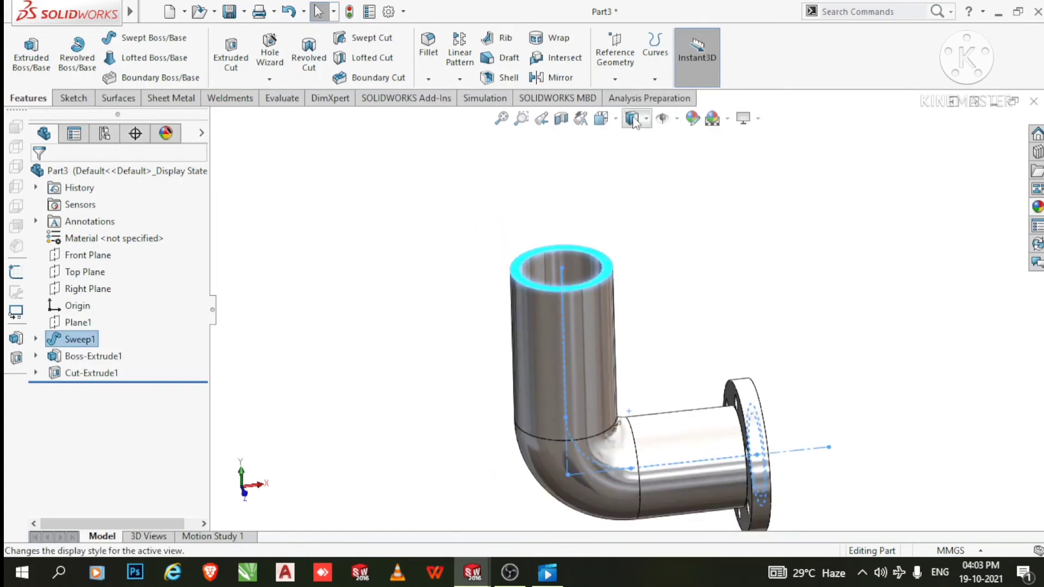
scroll(611, 268, up, 2)
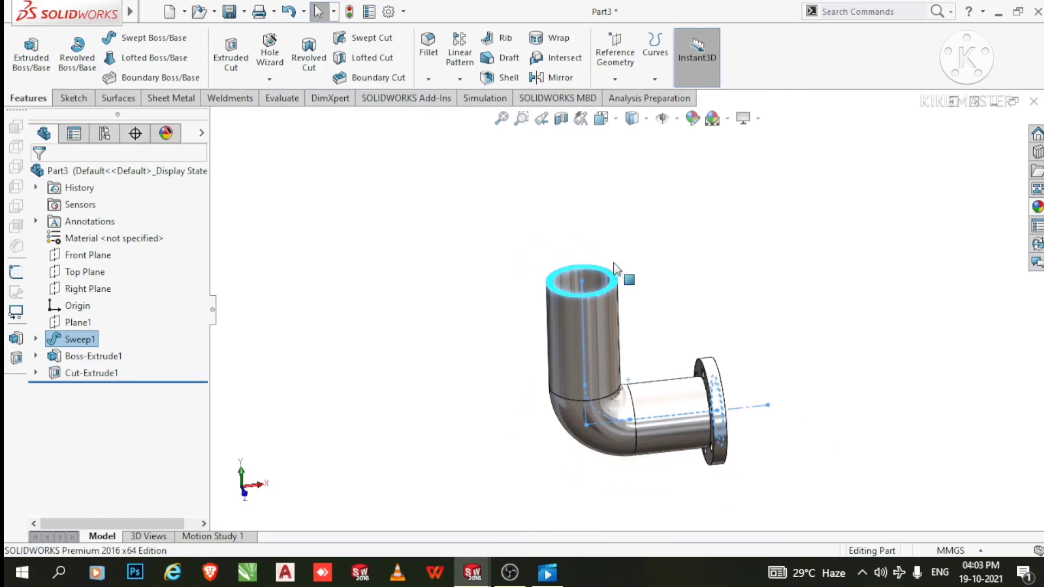
scroll(612, 284, up, 2)
right_click(611, 283)
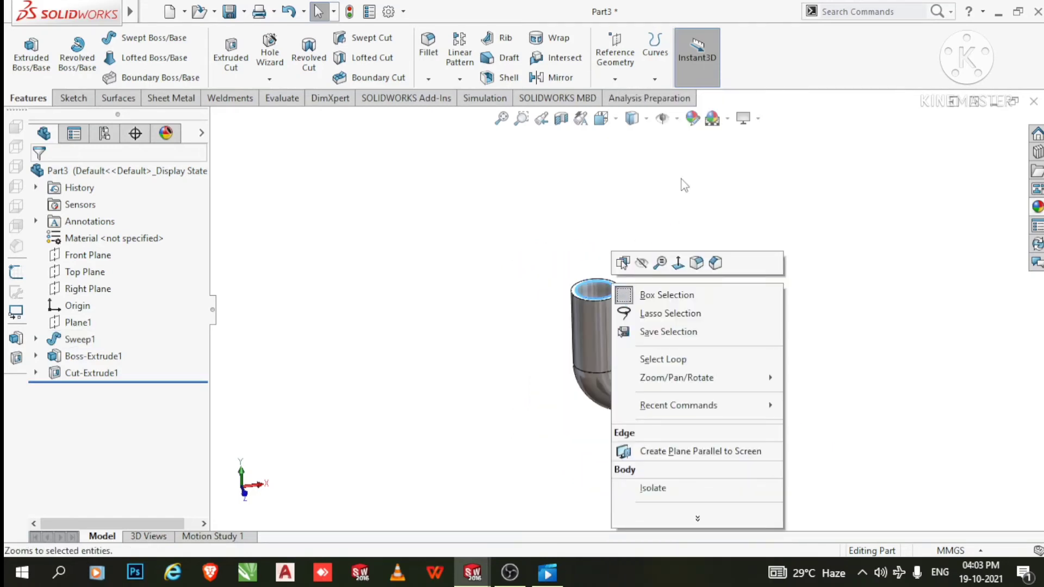
click(680, 180)
scroll(657, 241, down, 2)
scroll(610, 363, up, 2)
scroll(600, 359, down, 3)
scroll(590, 348, up, 2)
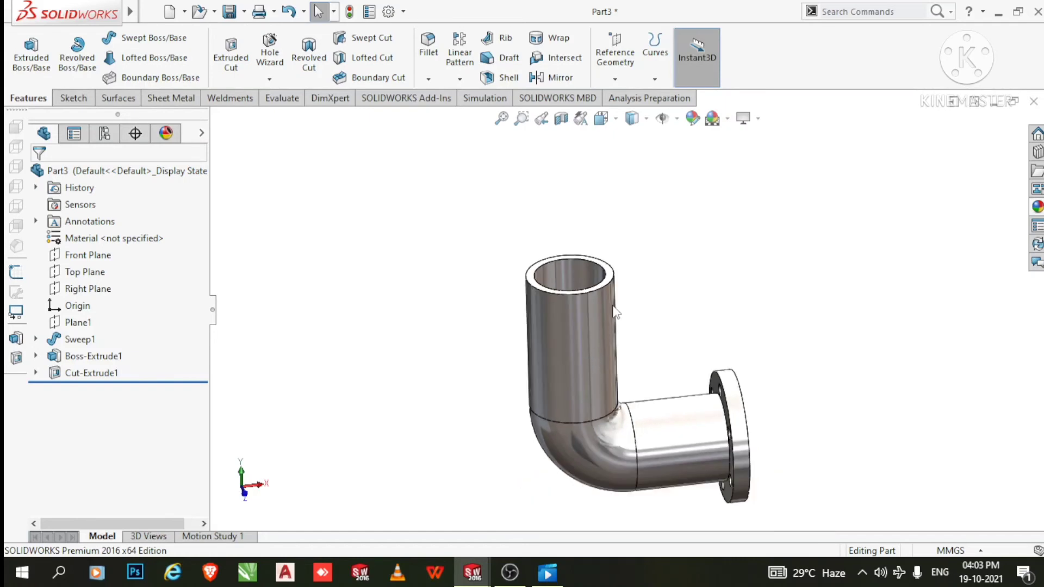
Start a sketch on the open upper end face of the vertical pipe and view it face-on
click(609, 278)
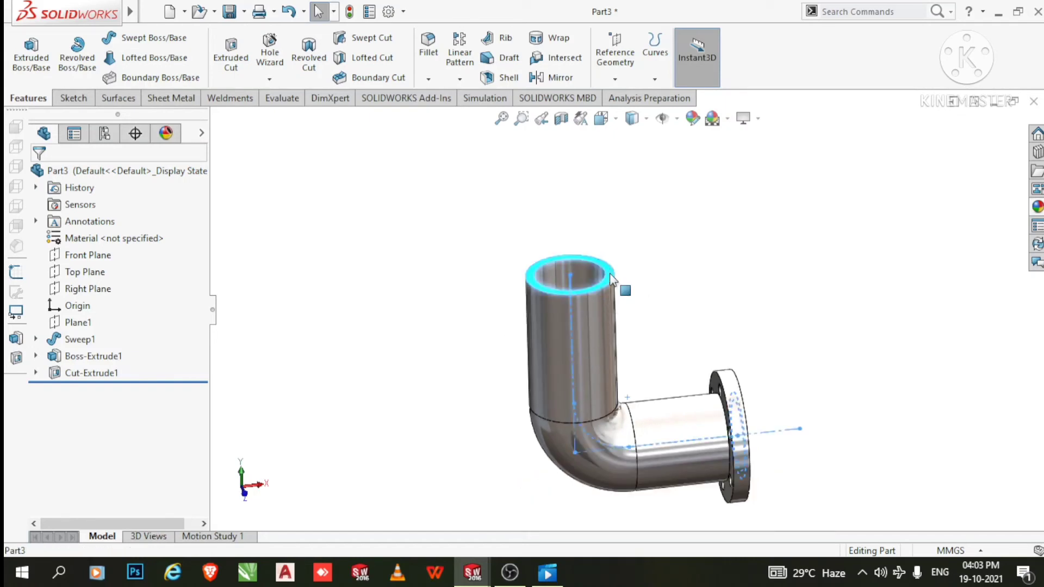
right_click(610, 278)
click(641, 126)
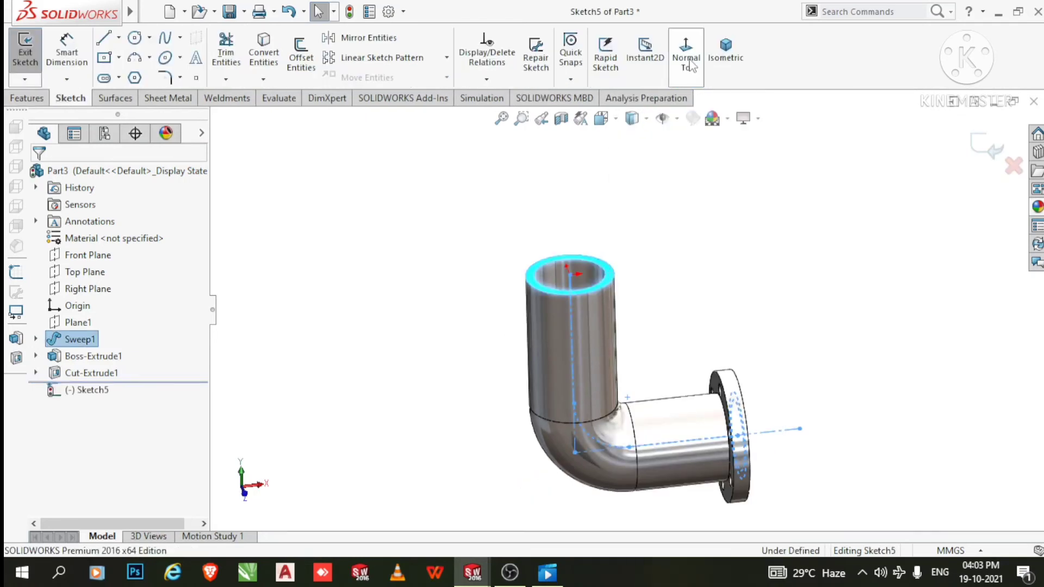
click(686, 54)
click(307, 203)
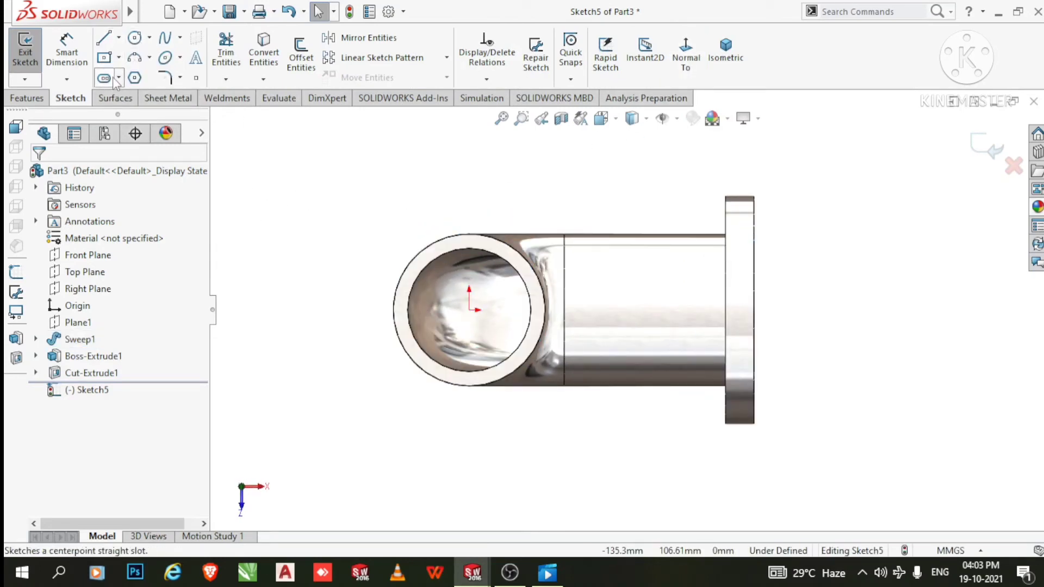
Draw a horizontal centerline about 83 mm long from the origin, pointing away from the flanged leg
click(119, 39)
click(129, 57)
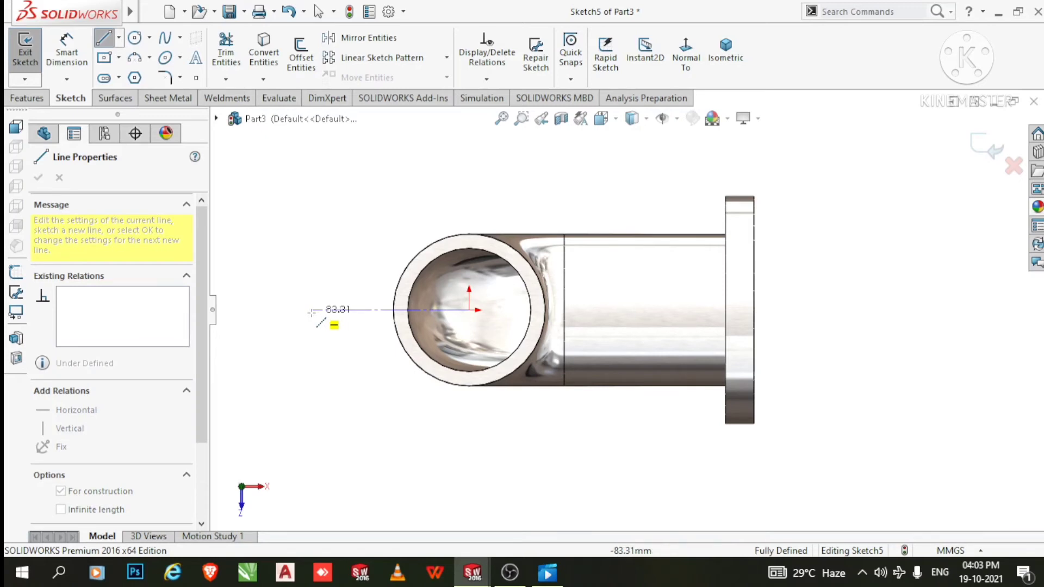
click(312, 310)
key(Escape)
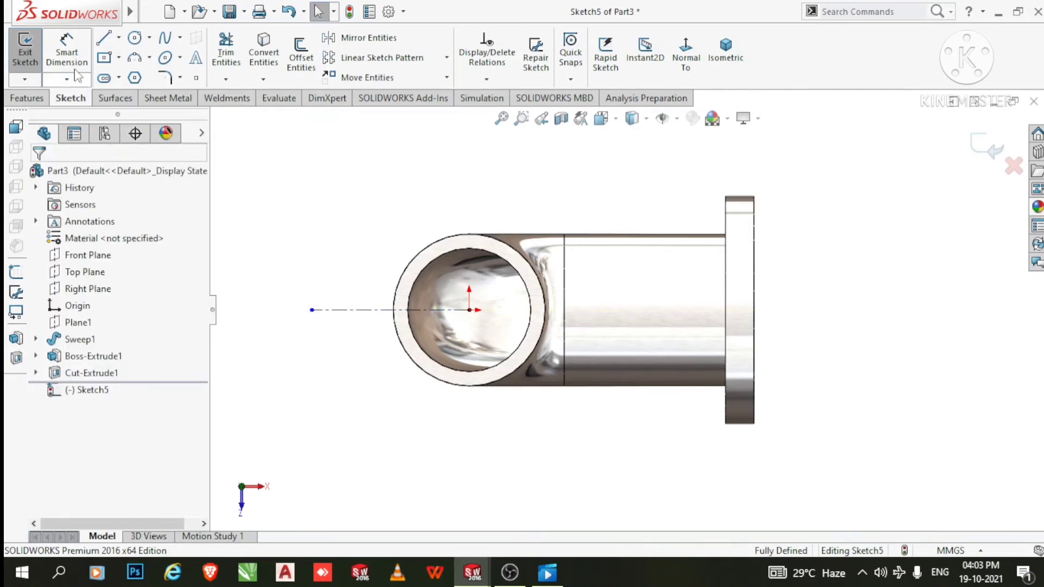
Dimension the horizontal centerline from the origin and set its length to 70 mm
click(70, 59)
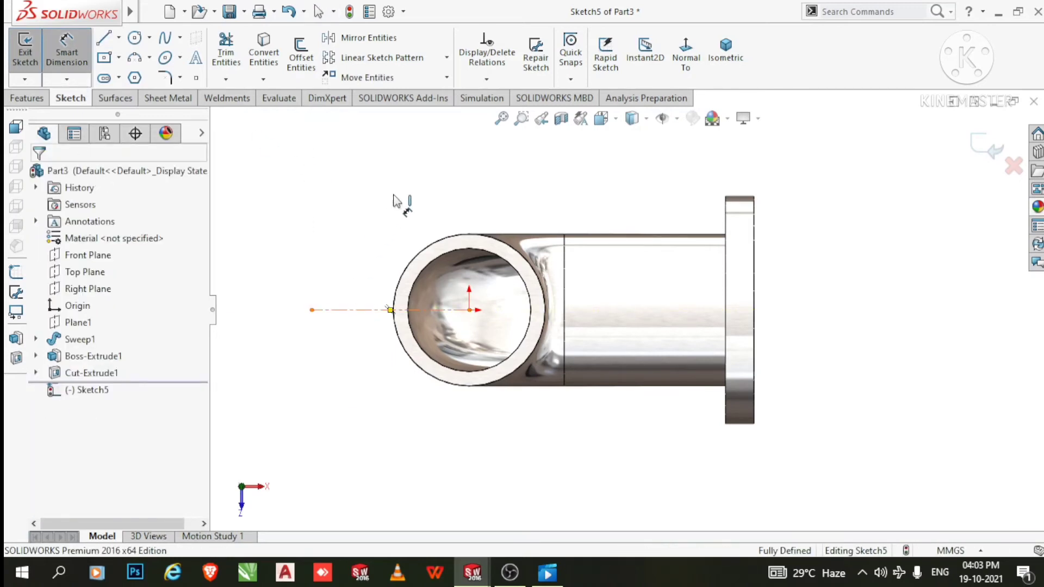
click(407, 179)
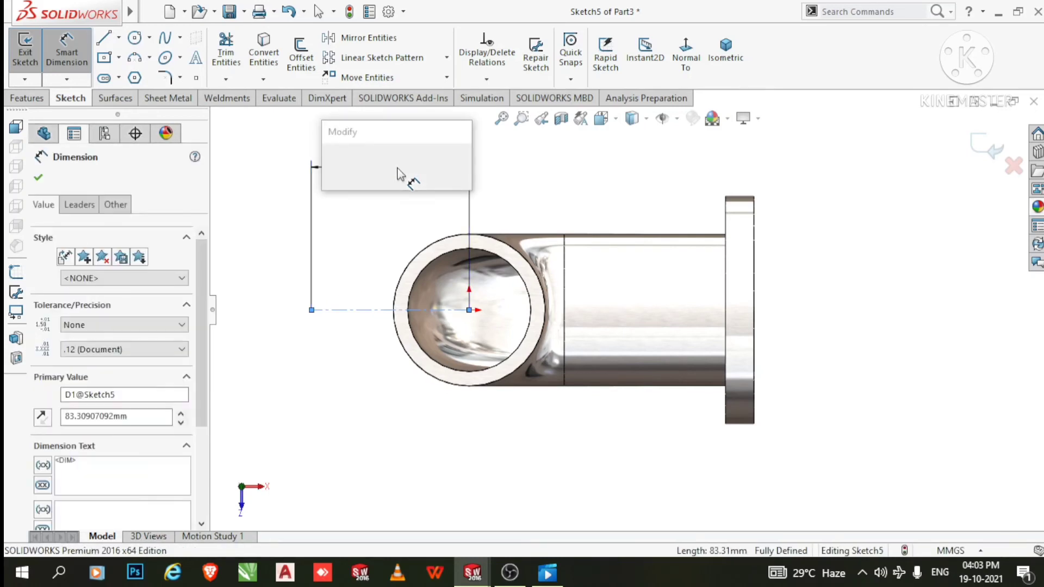
text(70)
key(Return)
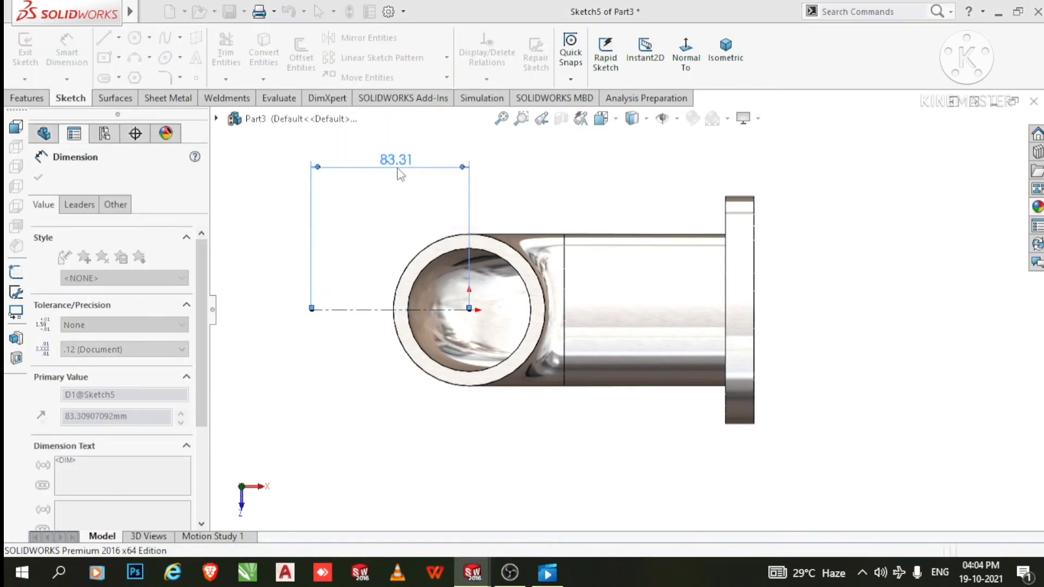
click(282, 255)
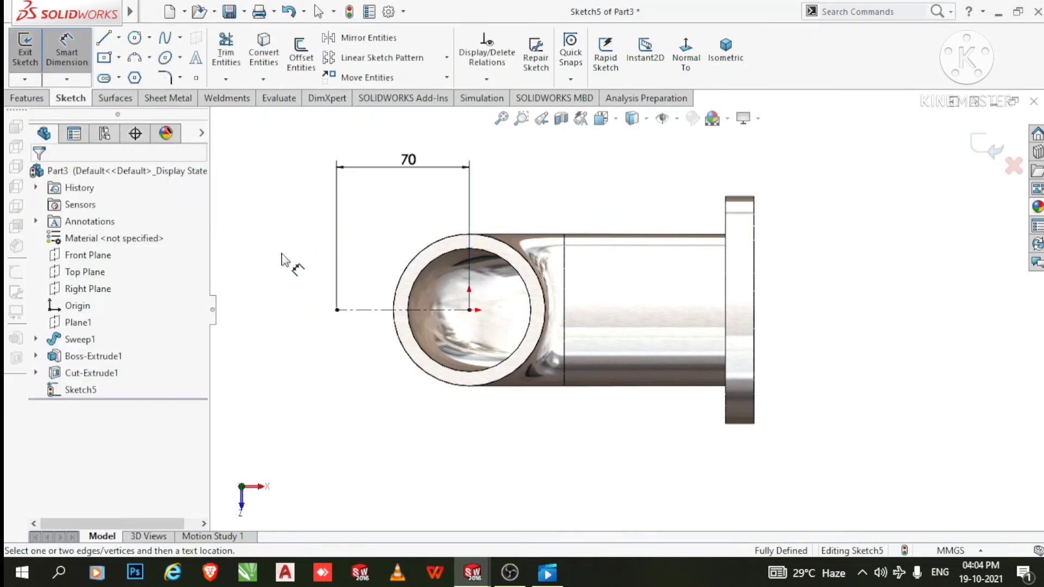
Draw two concentric circles, about 38 mm and 20 mm in diameter, centered on the free end of the horizontal centerline
click(134, 38)
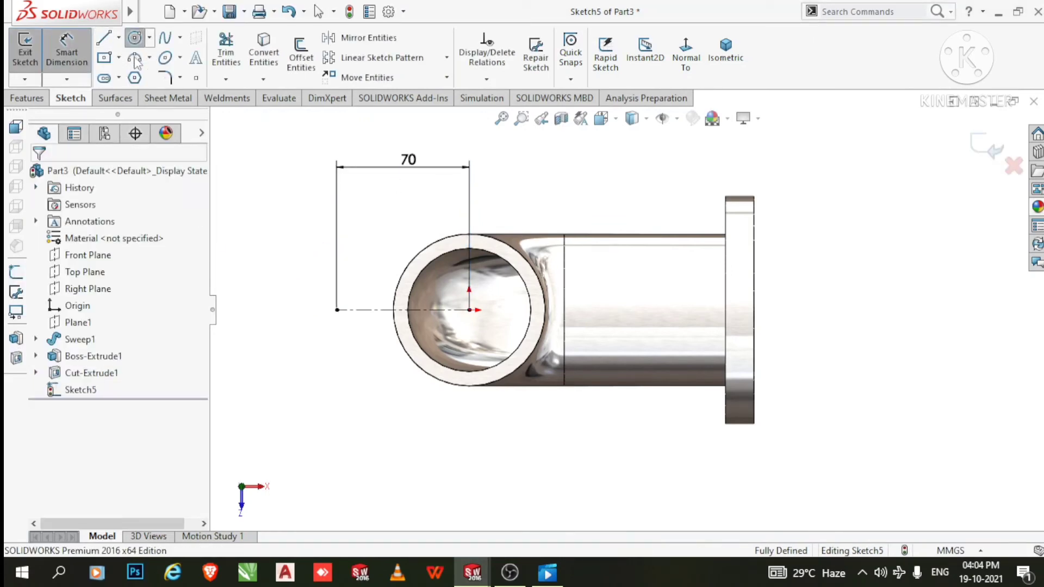
click(337, 309)
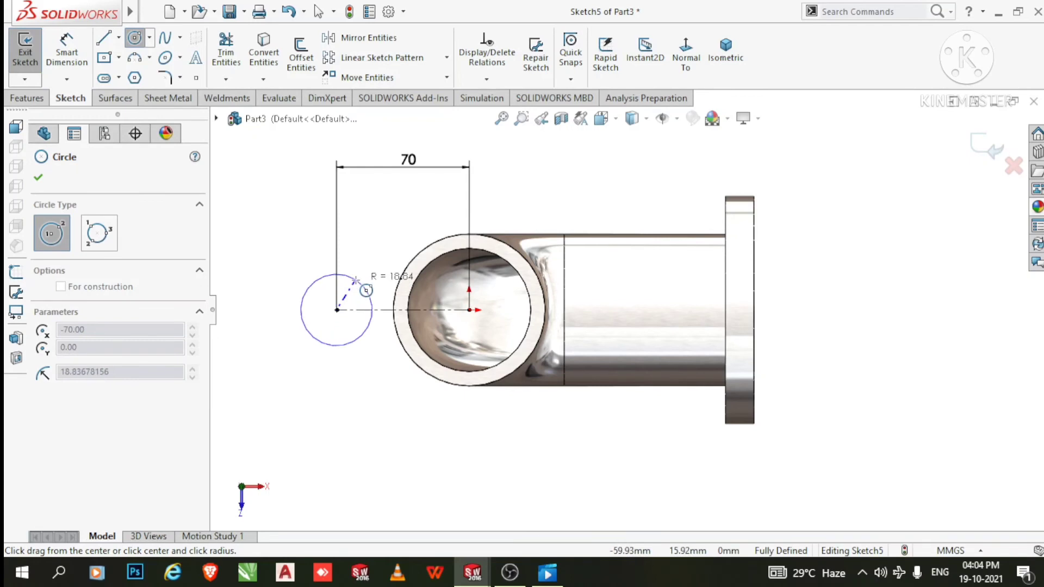
click(355, 279)
click(337, 310)
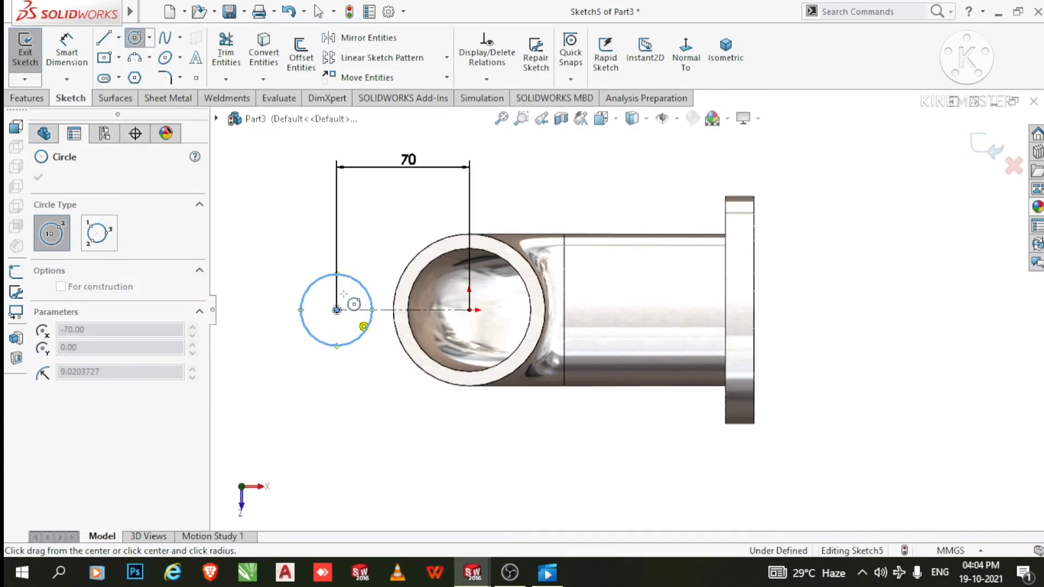
click(323, 297)
key(Escape)
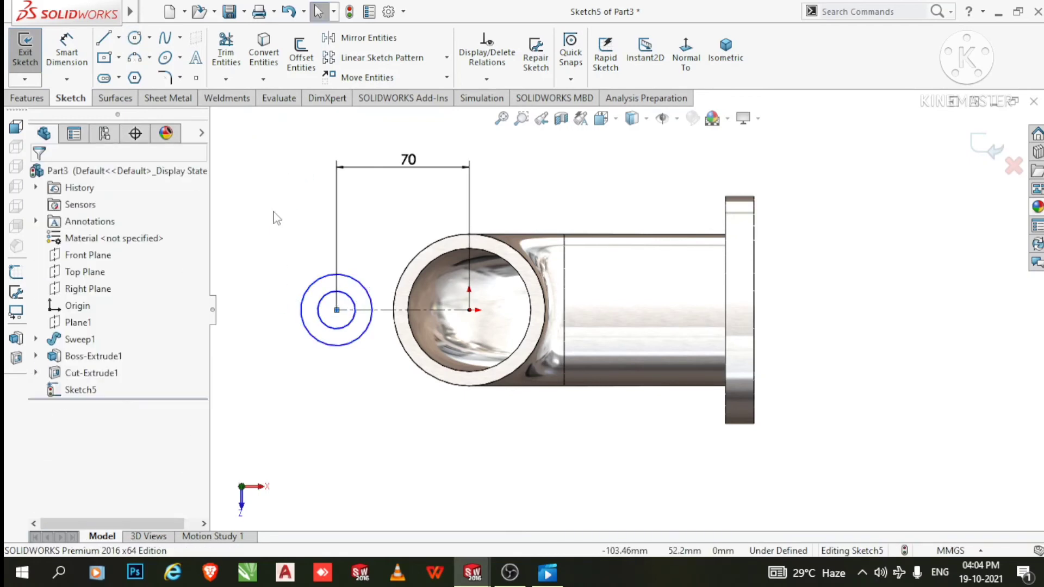
Set the diameter of the outer concentric circle to 40 mm
click(67, 52)
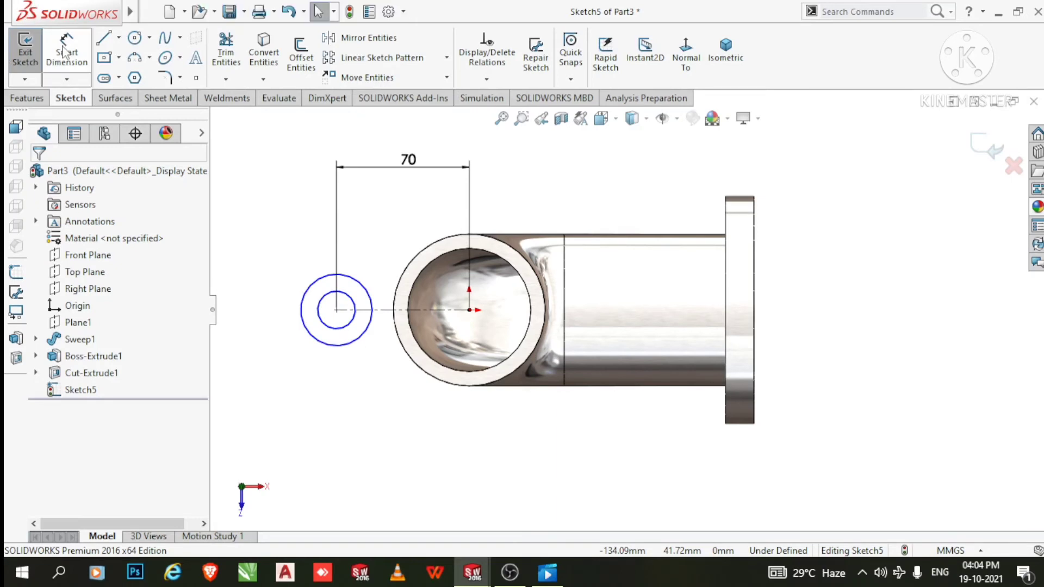
click(317, 343)
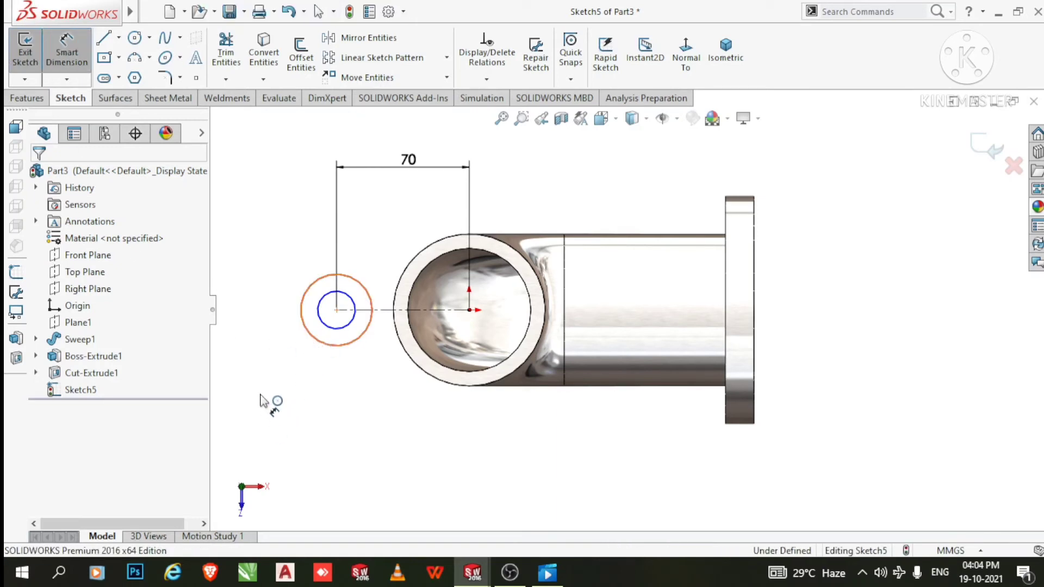
click(265, 416)
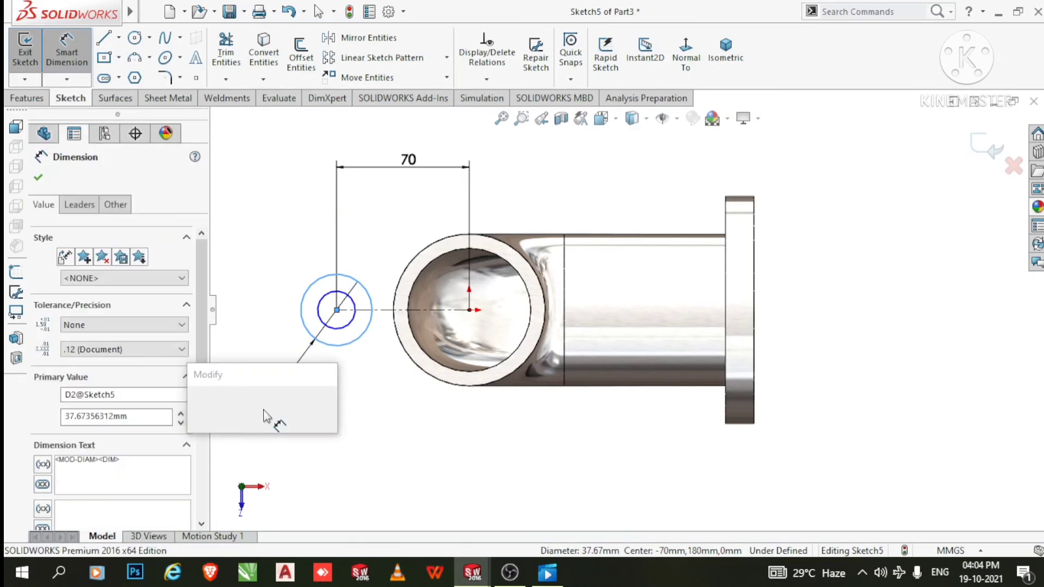
text(40)
key(Return)
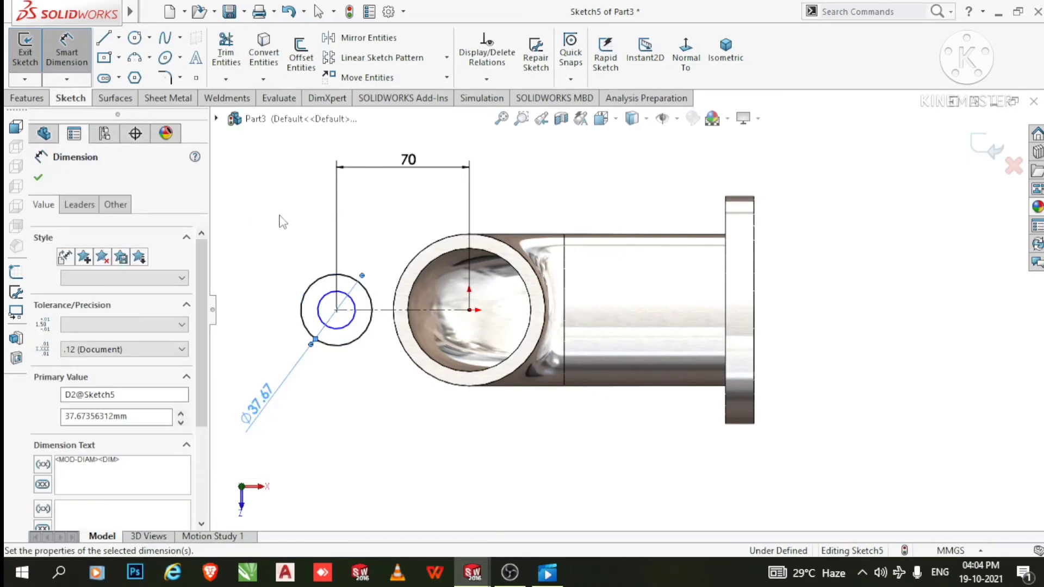
click(280, 220)
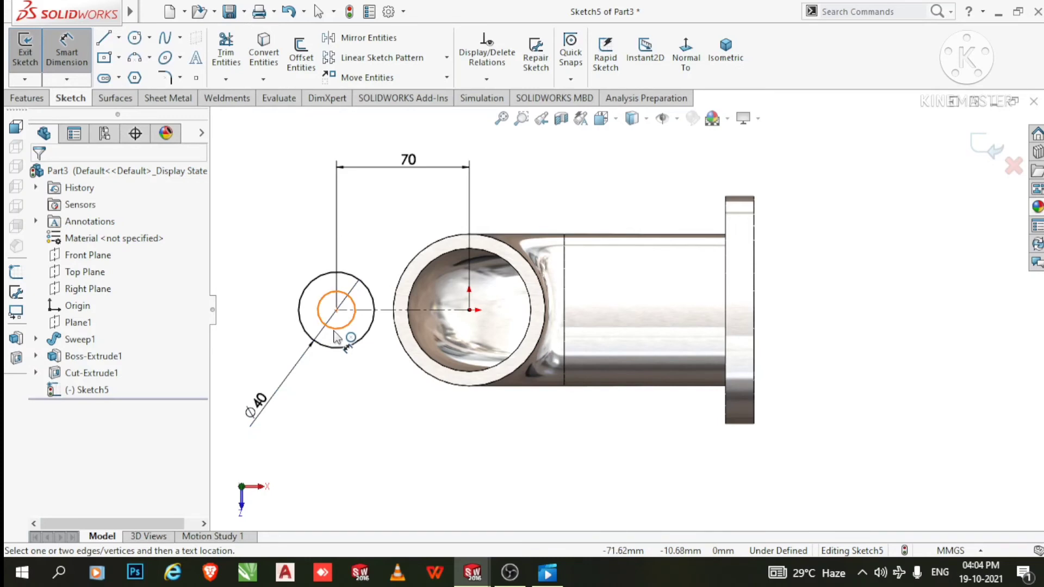
Set the diameter of the inner concentric circle to 15 mm
click(337, 328)
click(328, 448)
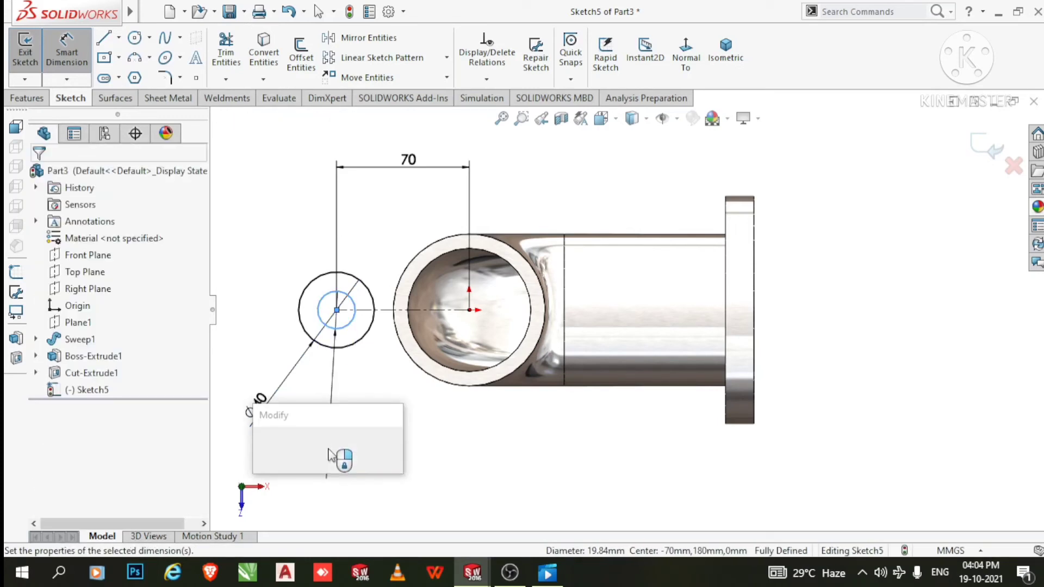
text(15)
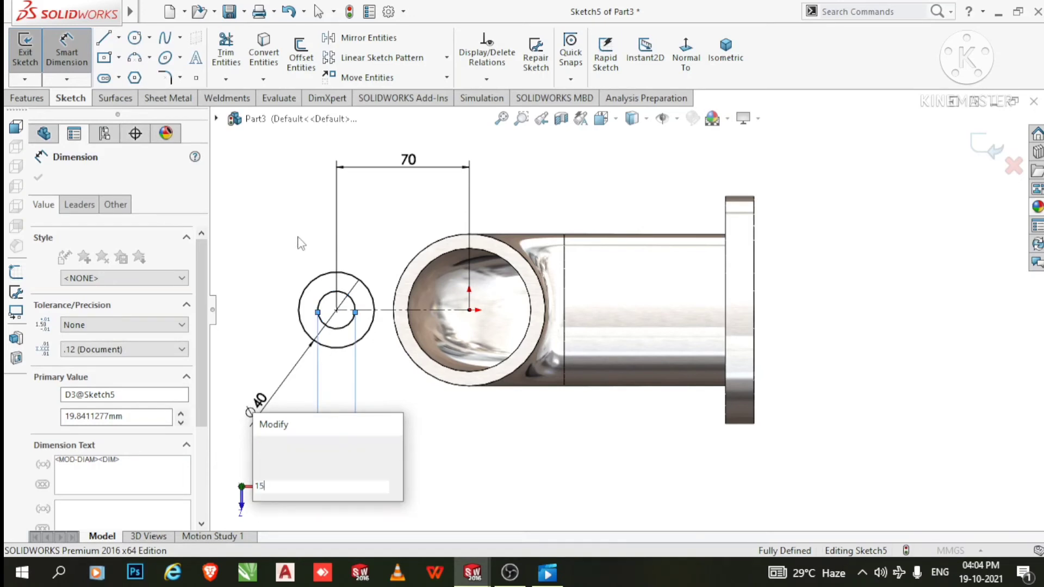
key(Return)
click(273, 239)
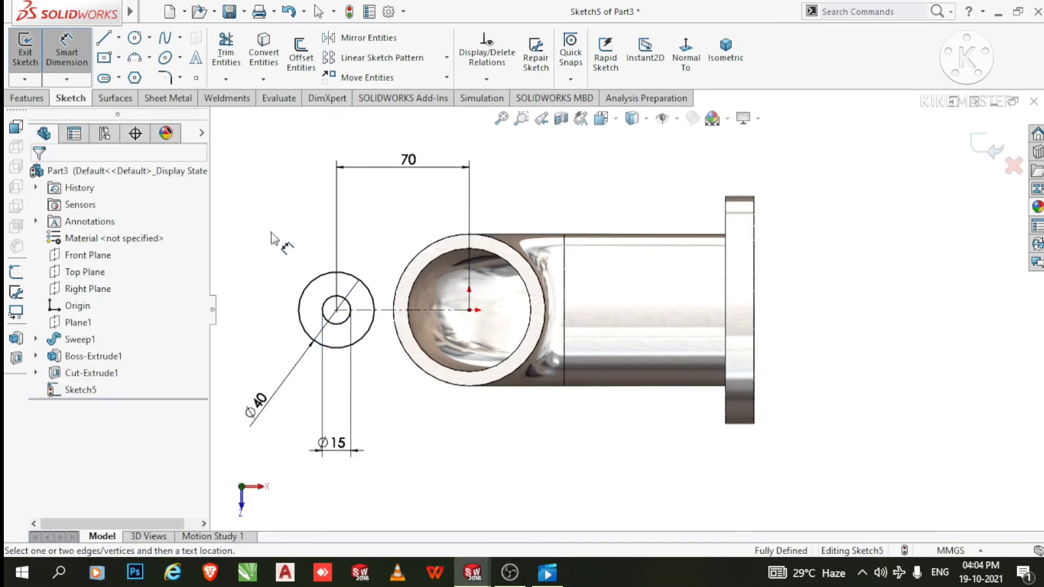
Draw a vertical centerline from the origin downward past the pipe's outer edge
click(119, 37)
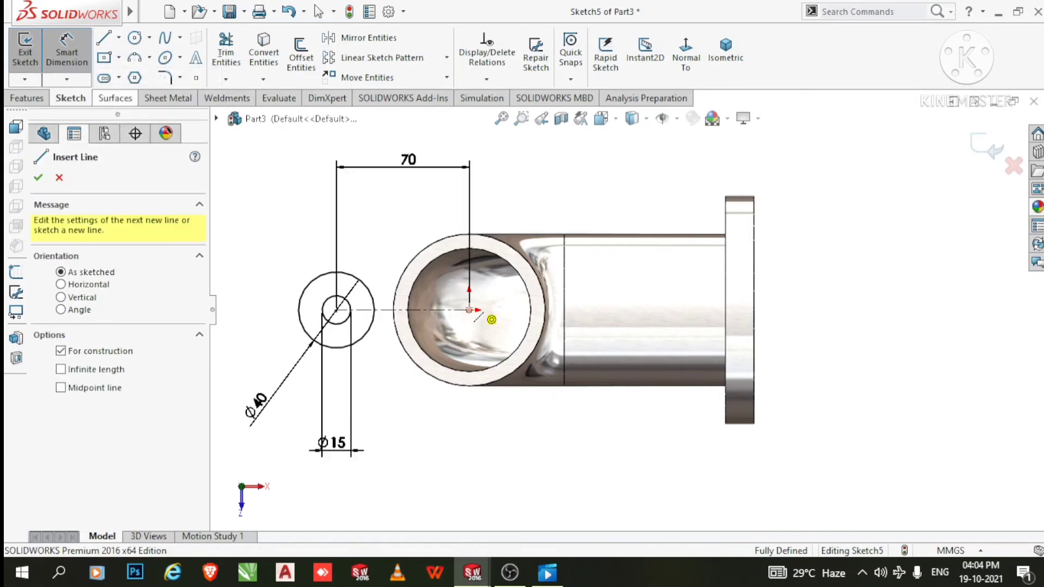
click(469, 309)
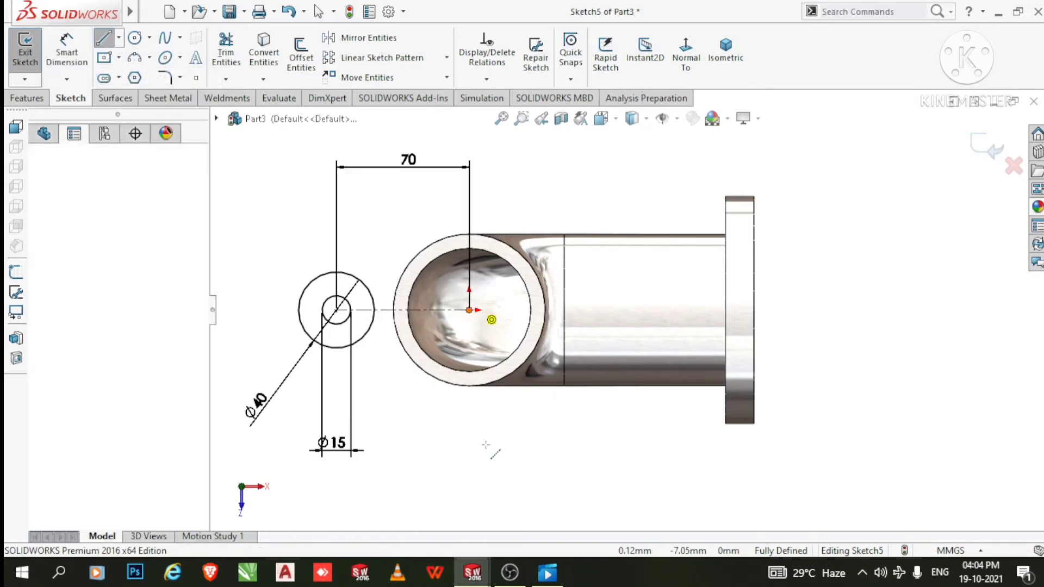
click(469, 473)
key(Escape)
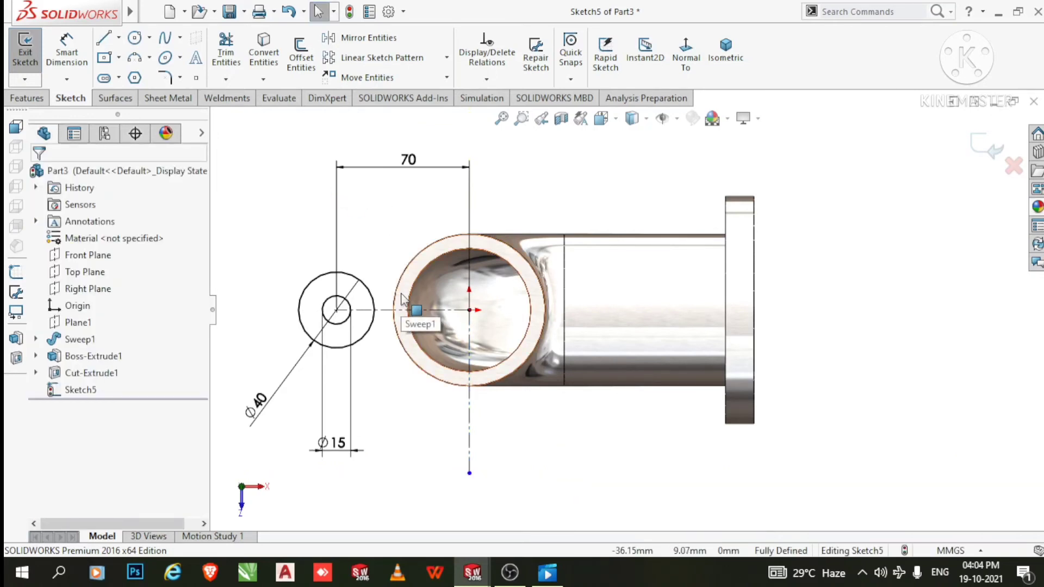
Mirror the 40 mm and 15 mm circles and the horizontal centerline about the vertical centerline, keeping the originals
click(331, 37)
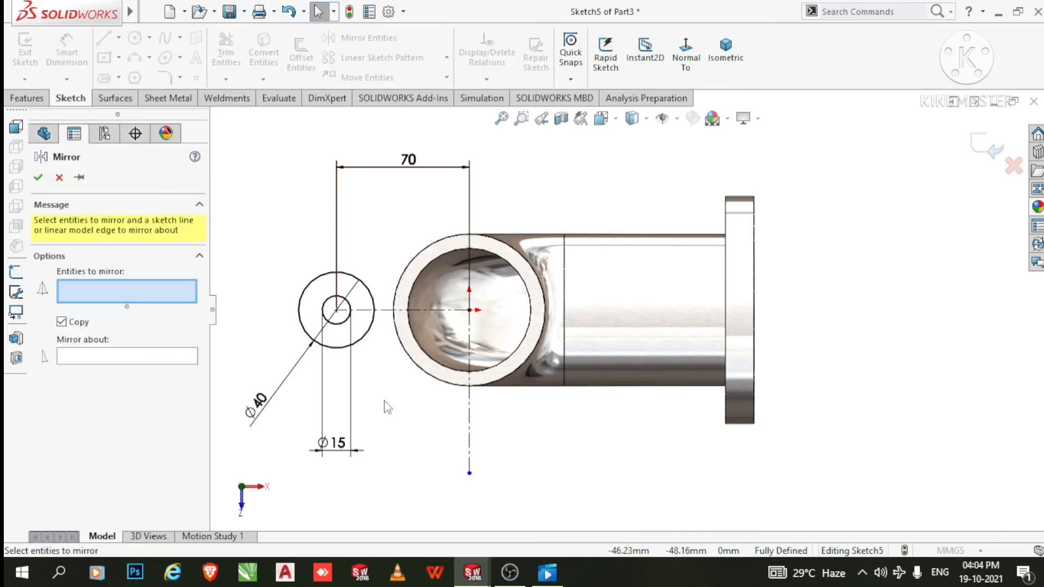
drag(386, 401, 283, 255)
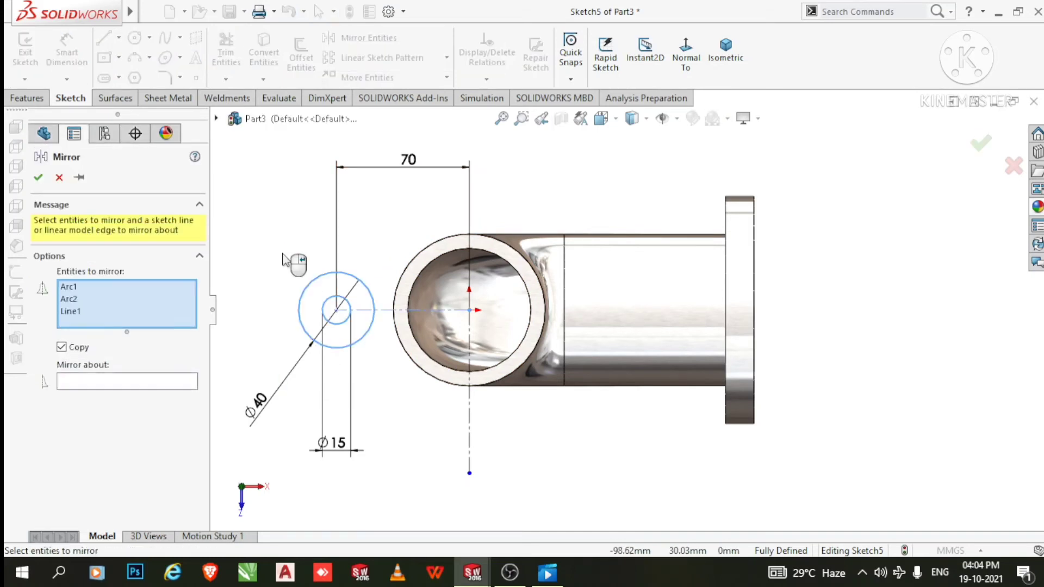
click(133, 384)
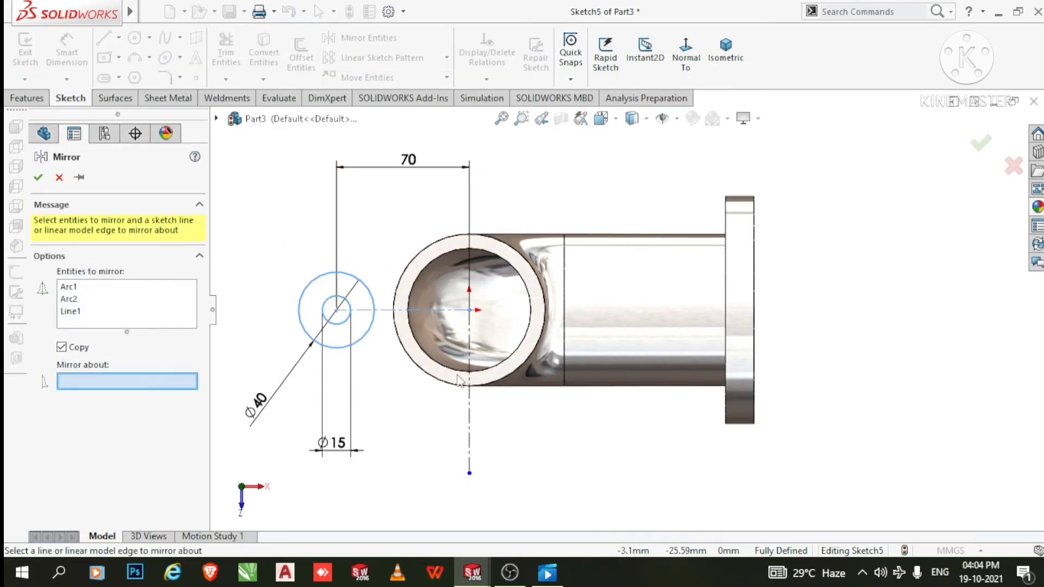
click(470, 433)
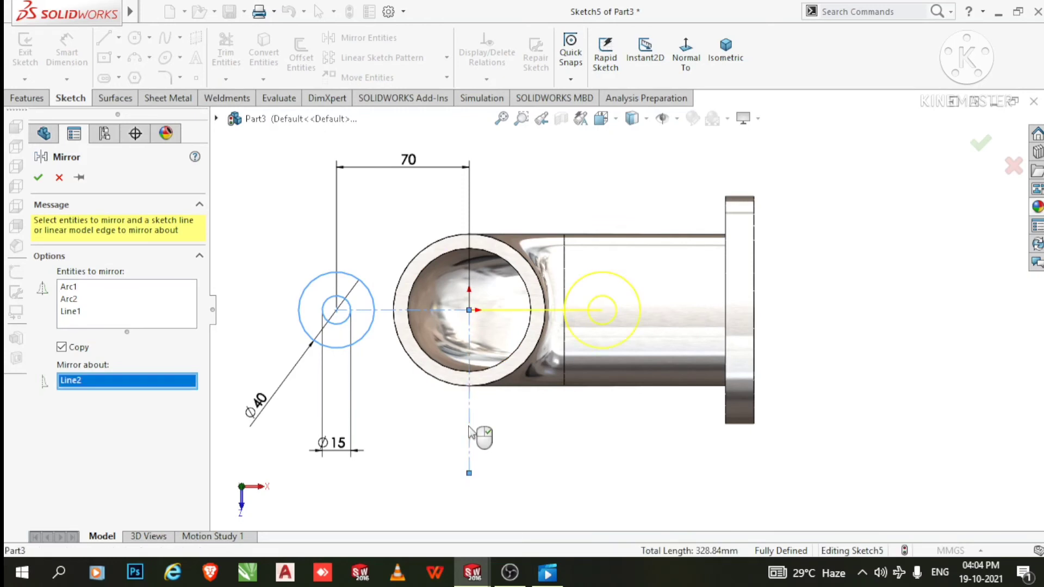
click(38, 177)
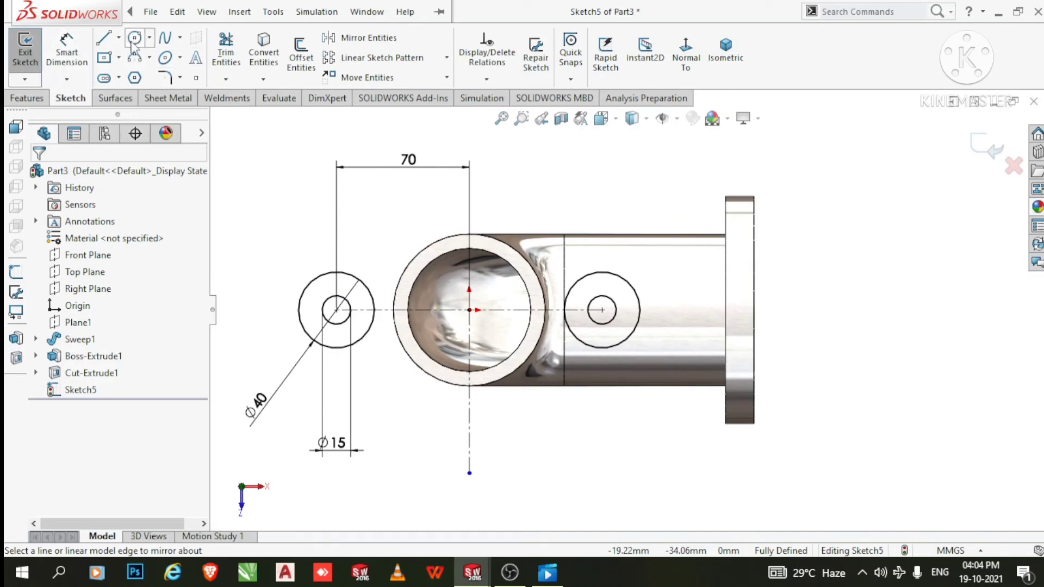
Draw two circles centered on the origin, one matching the pipe's inner edge with 32.5 mm radius and one its outer edge
click(469, 309)
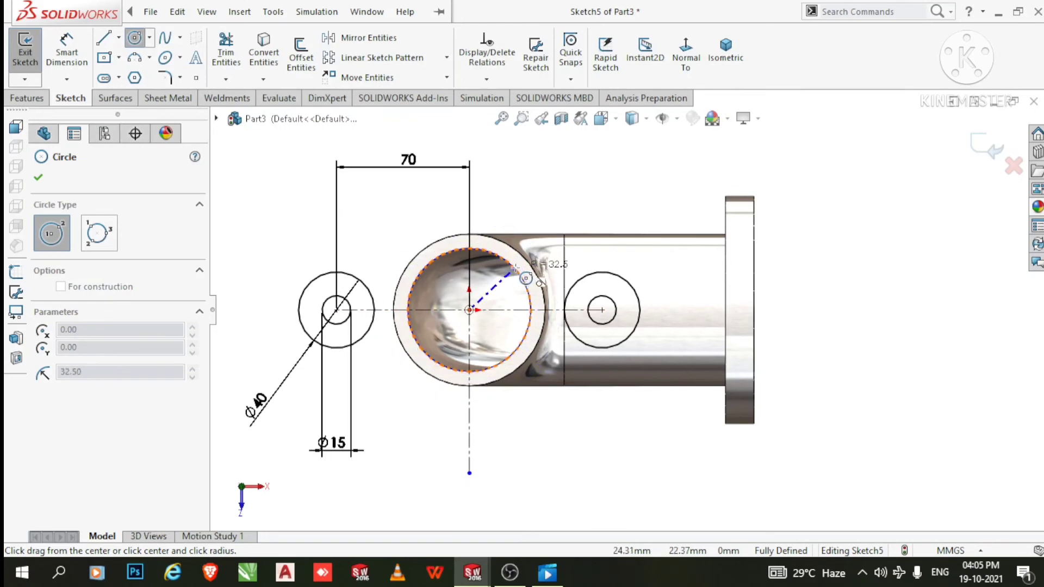
click(525, 279)
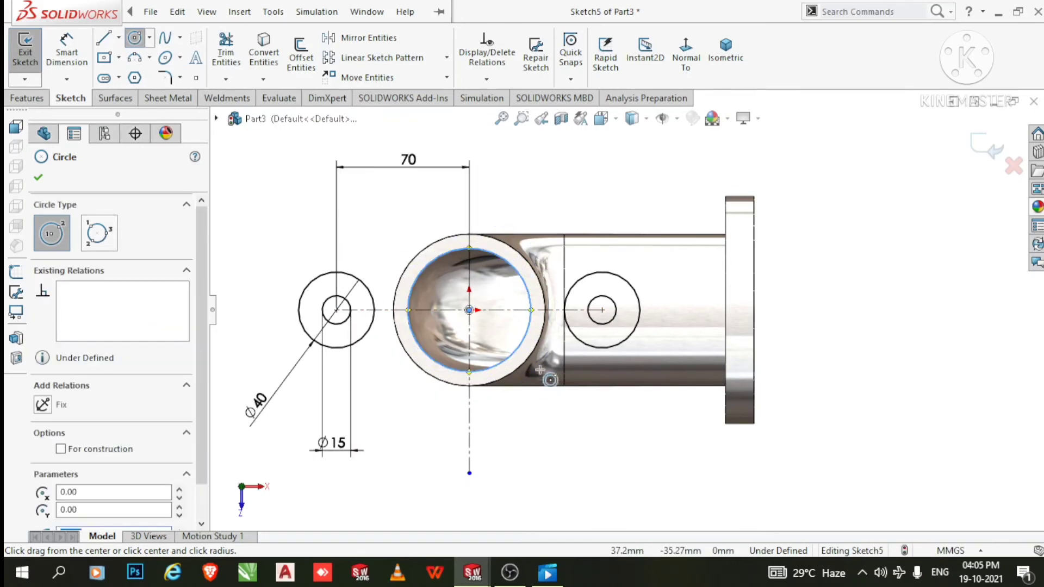
key(Escape)
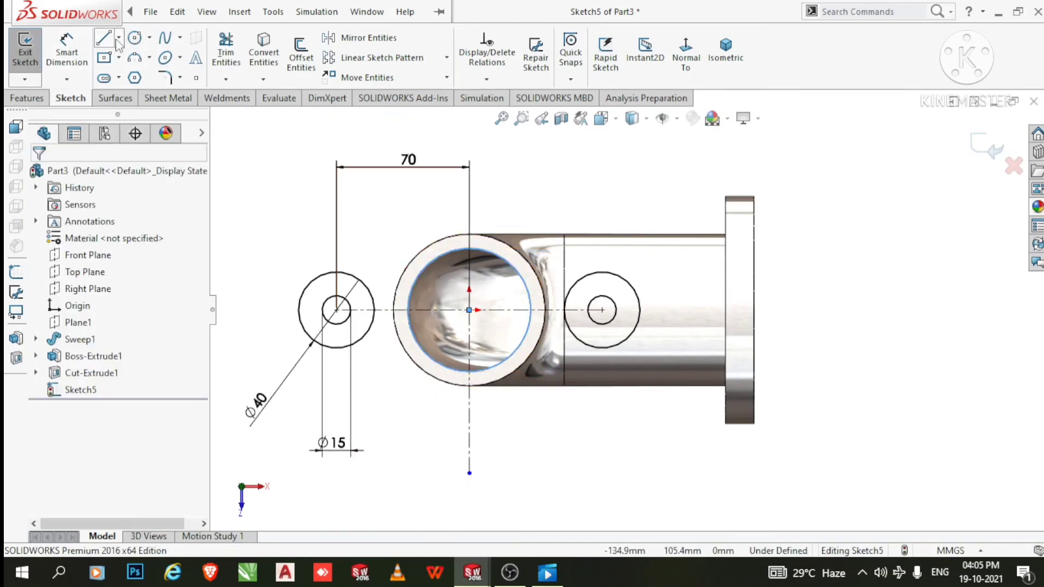
click(134, 39)
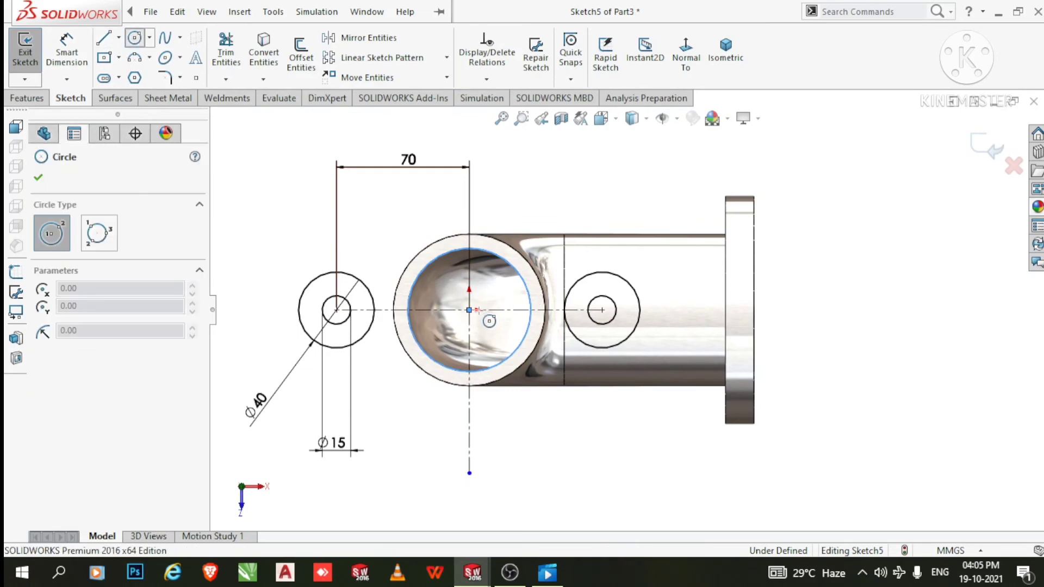
click(470, 310)
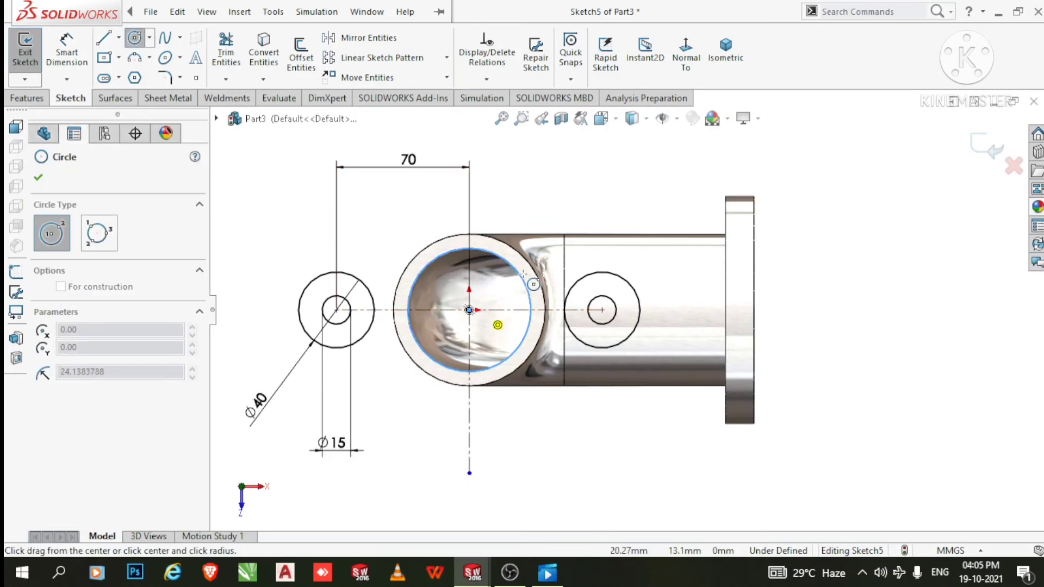
click(537, 271)
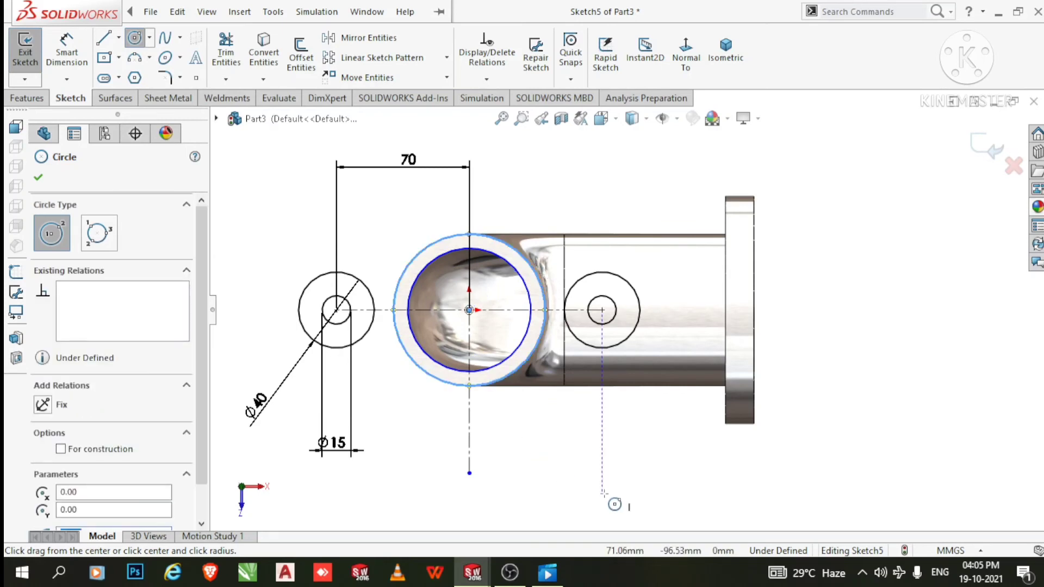
key(Escape)
Draw a line about 67 mm long across the upper side, tangent to the dimensioned 40 mm circle and the pipe's outer circle, and select it
click(104, 42)
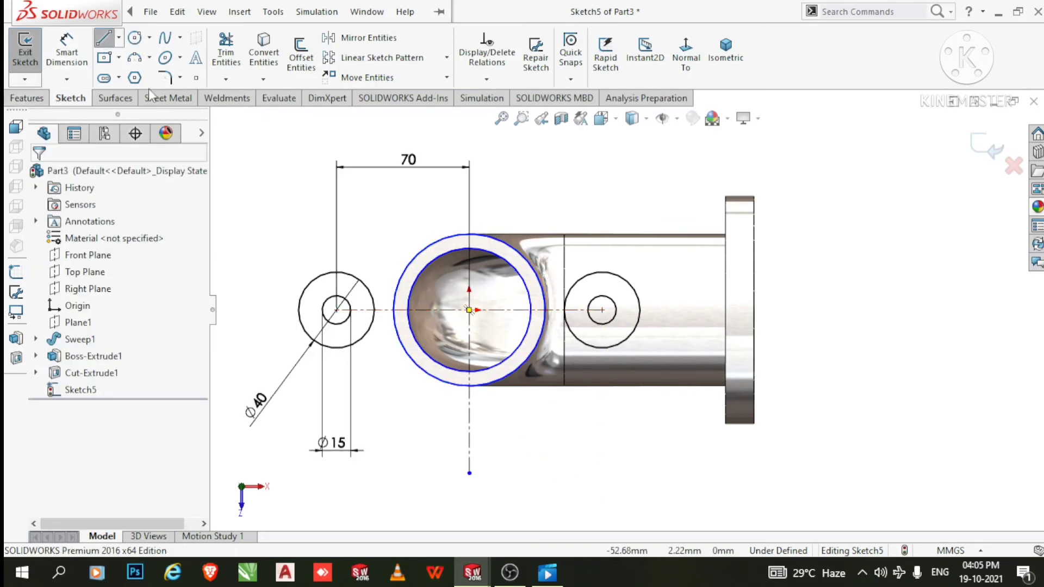
click(356, 284)
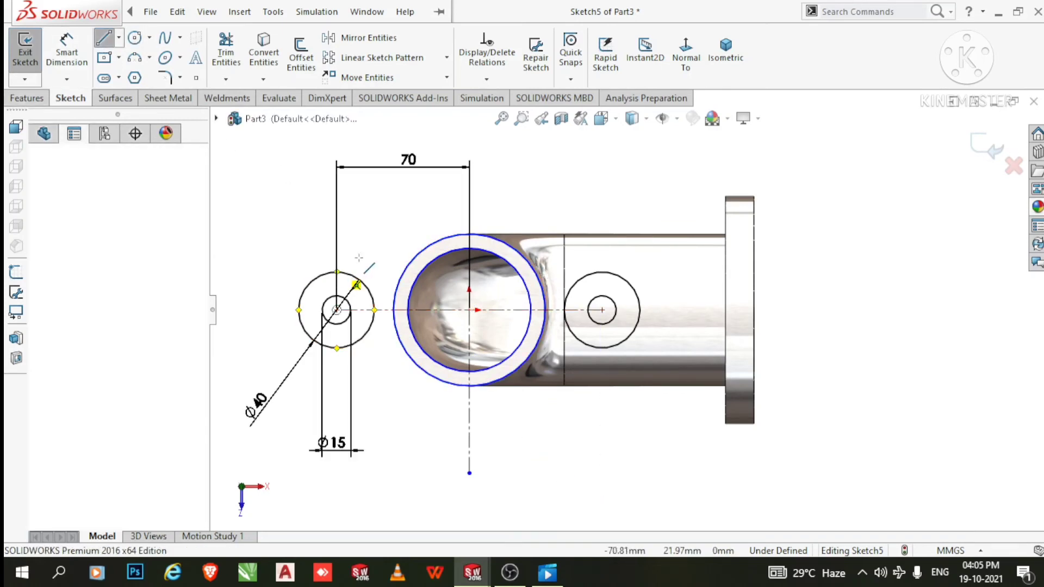
click(451, 235)
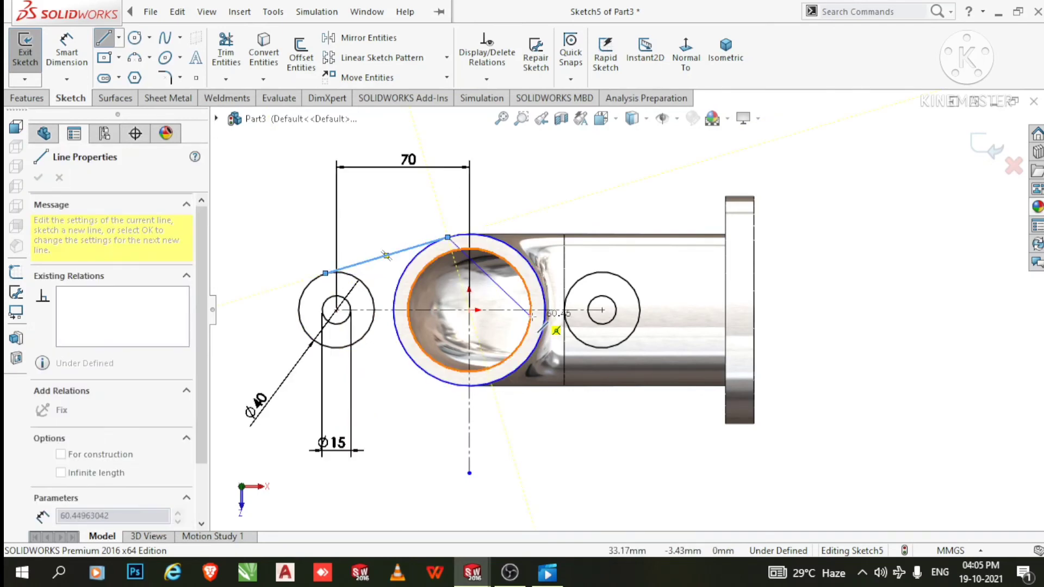
key(Escape)
key(Escape)
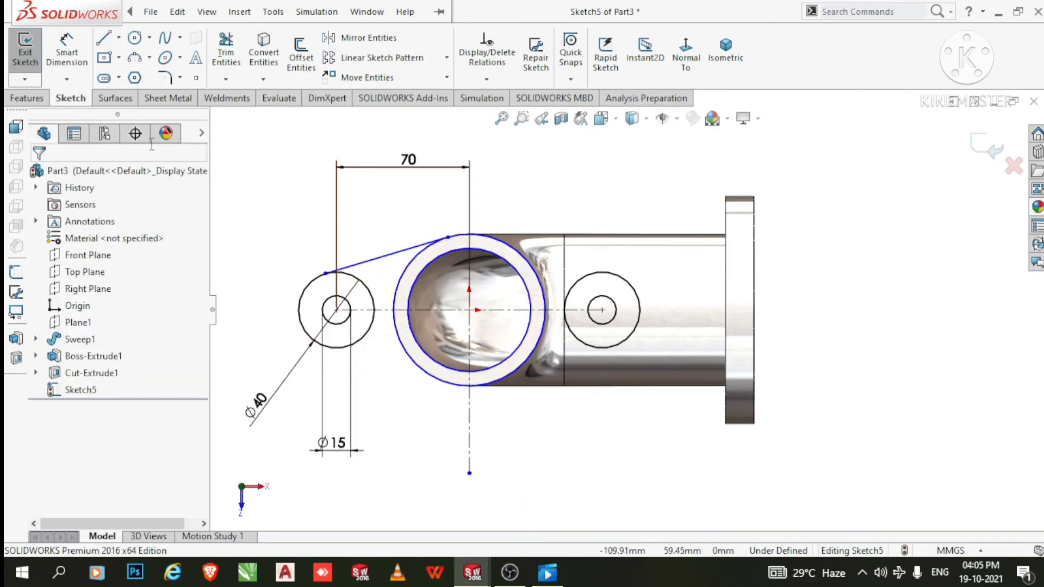
click(416, 263)
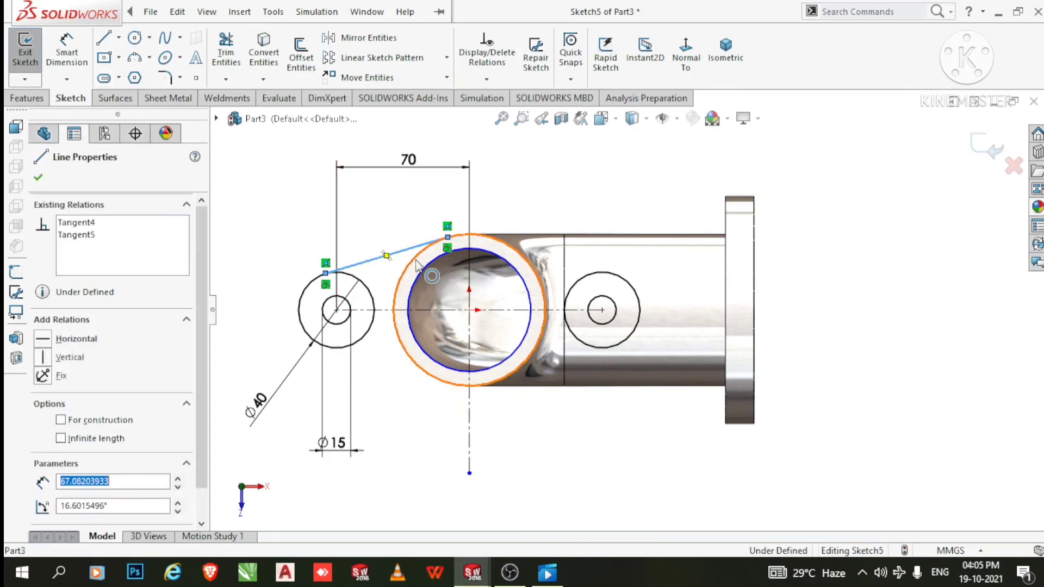
Mirror the upper tangent line about the vertical centerline, keeping the original
click(38, 179)
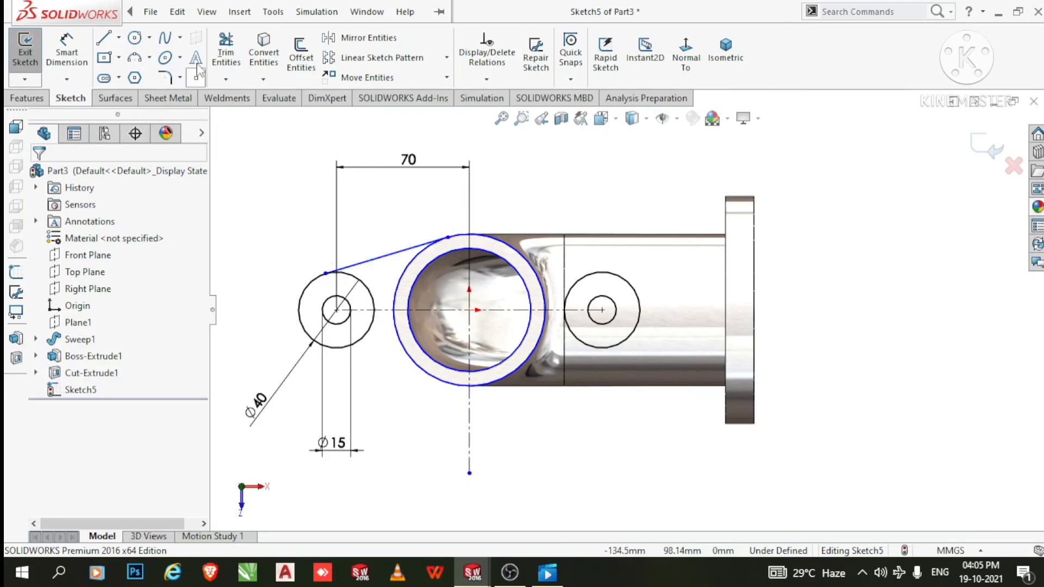
click(359, 38)
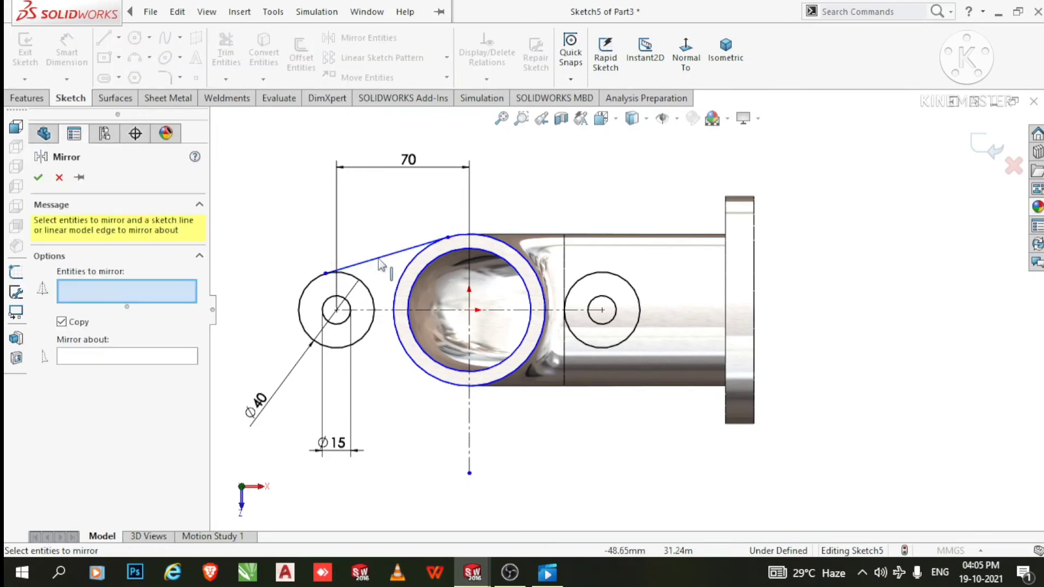
click(379, 265)
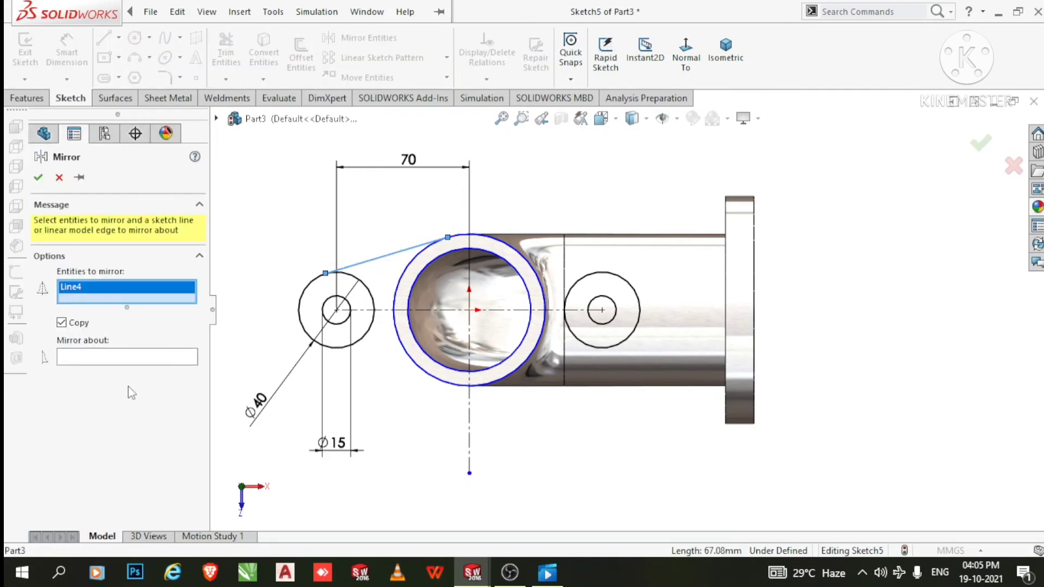
click(97, 363)
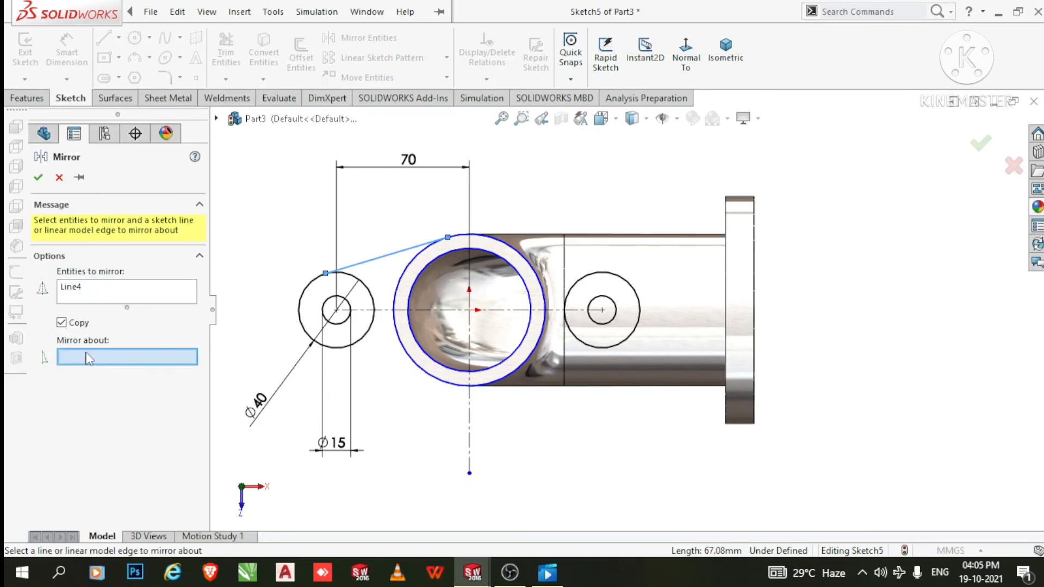
click(471, 425)
click(37, 179)
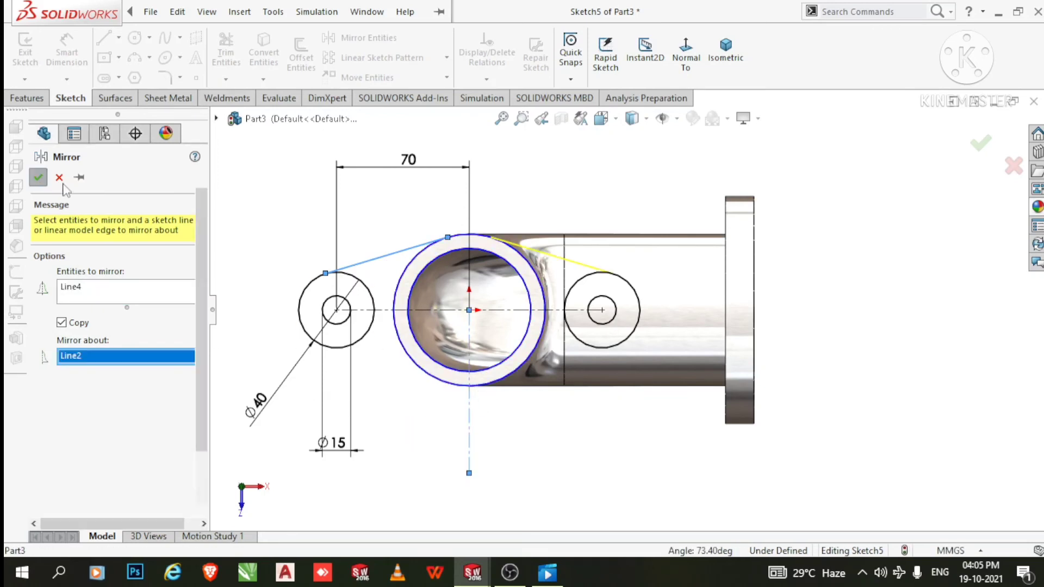
Mirror both upper tangent lines about the horizontal centerline, keeping the originals, to form the lower side of the flange outline
click(361, 43)
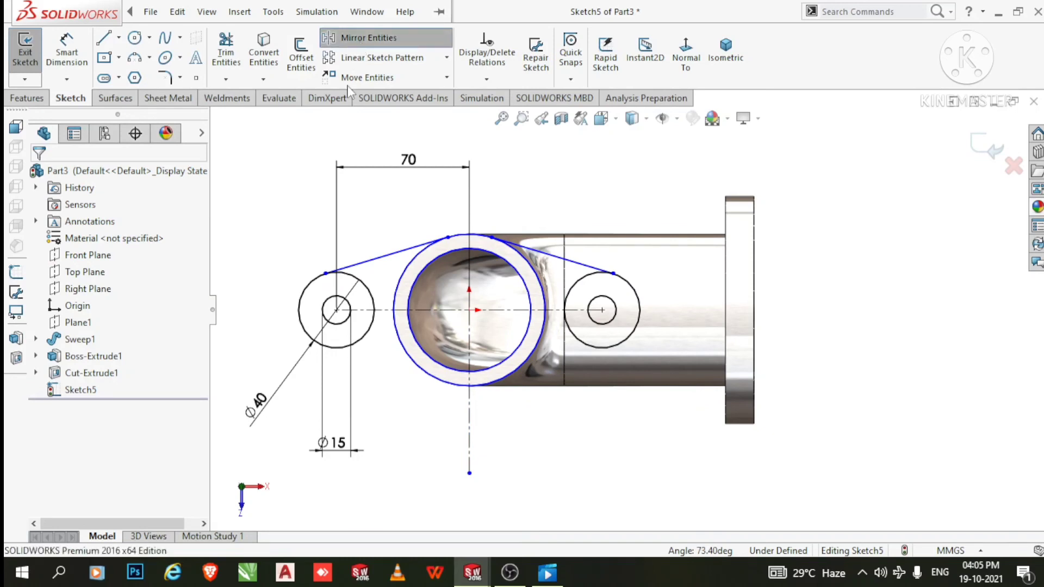
click(400, 251)
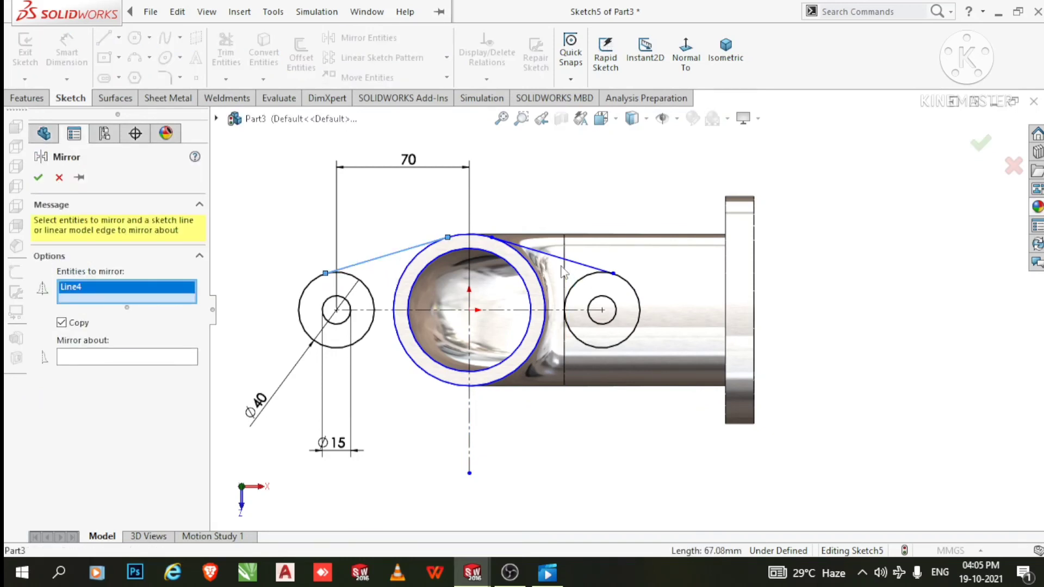
click(551, 261)
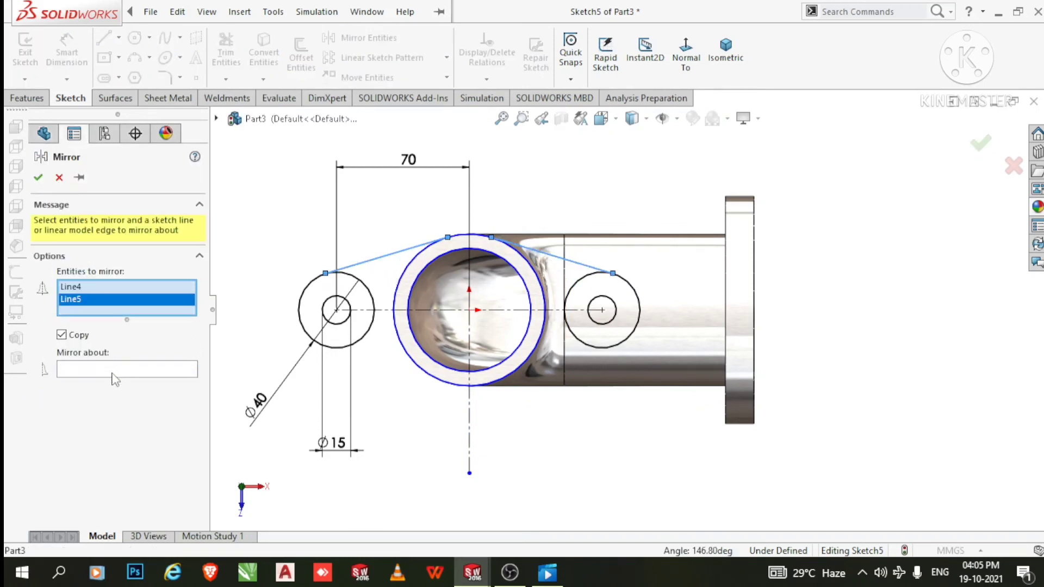
click(144, 372)
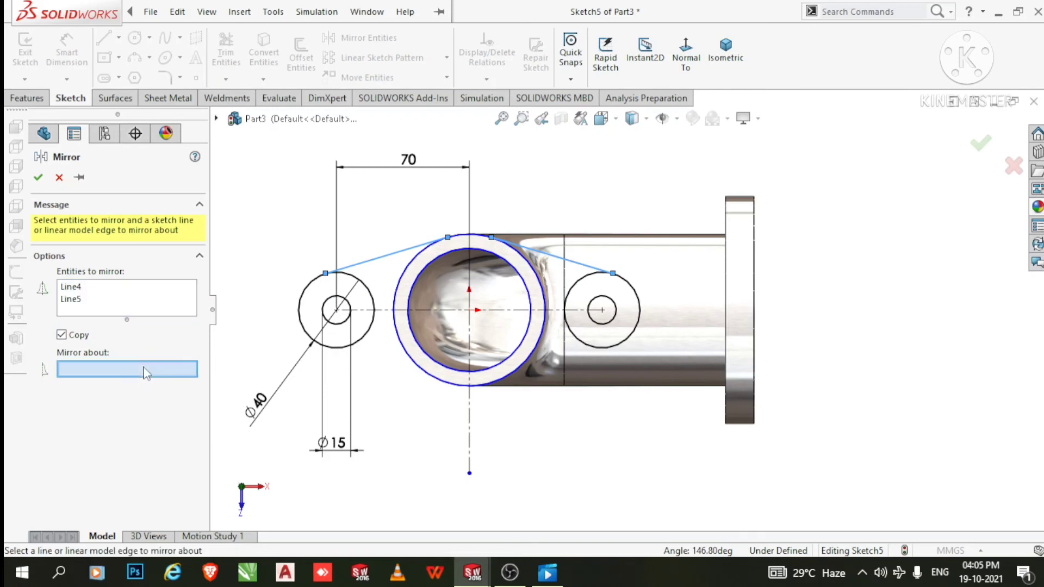
click(383, 311)
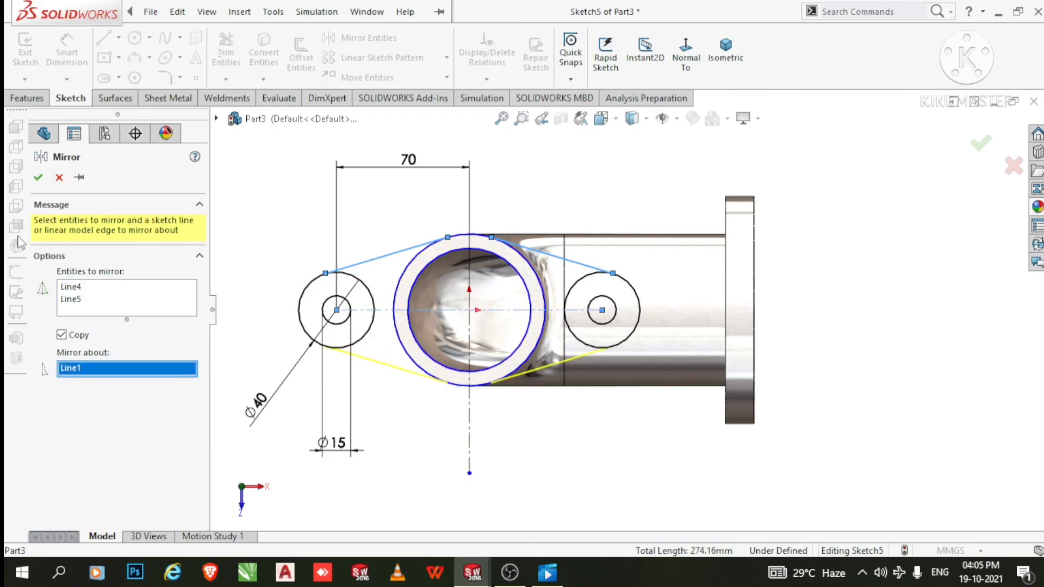
click(42, 183)
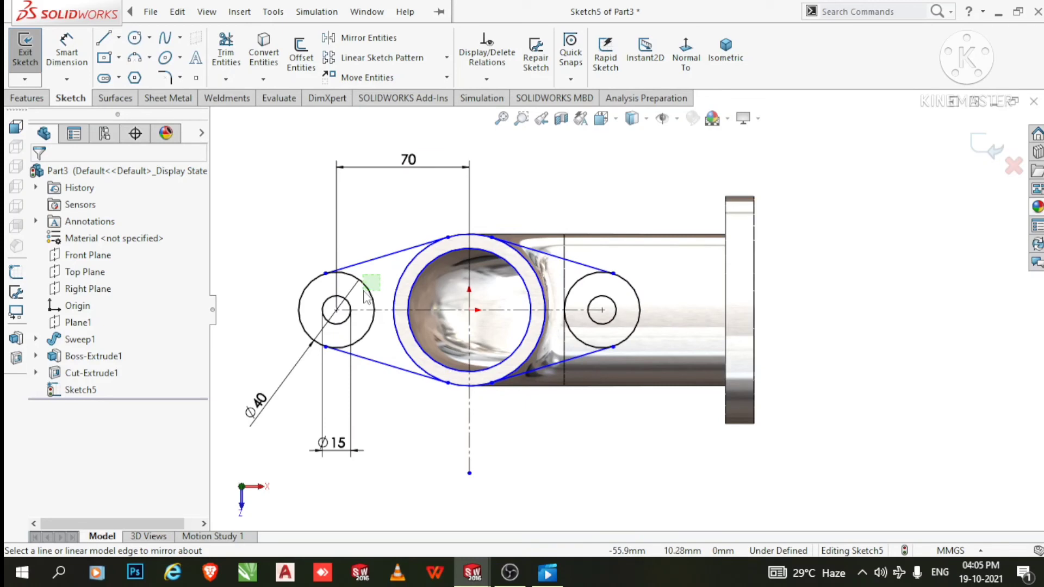
Power trim the inward-facing arcs of both 40 mm circles and the side arcs of the pipe's outer circle inside the flange outline
click(225, 43)
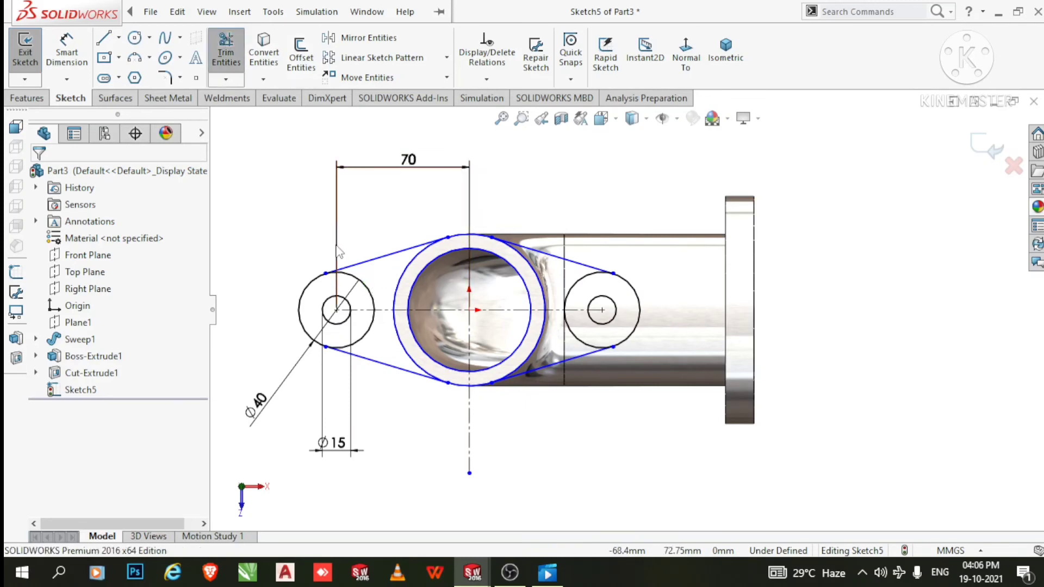
mouse_move(366, 298)
mouse_down()
mouse_move(377, 325)
mouse_move(365, 332)
mouse_move(396, 338)
mouse_up()
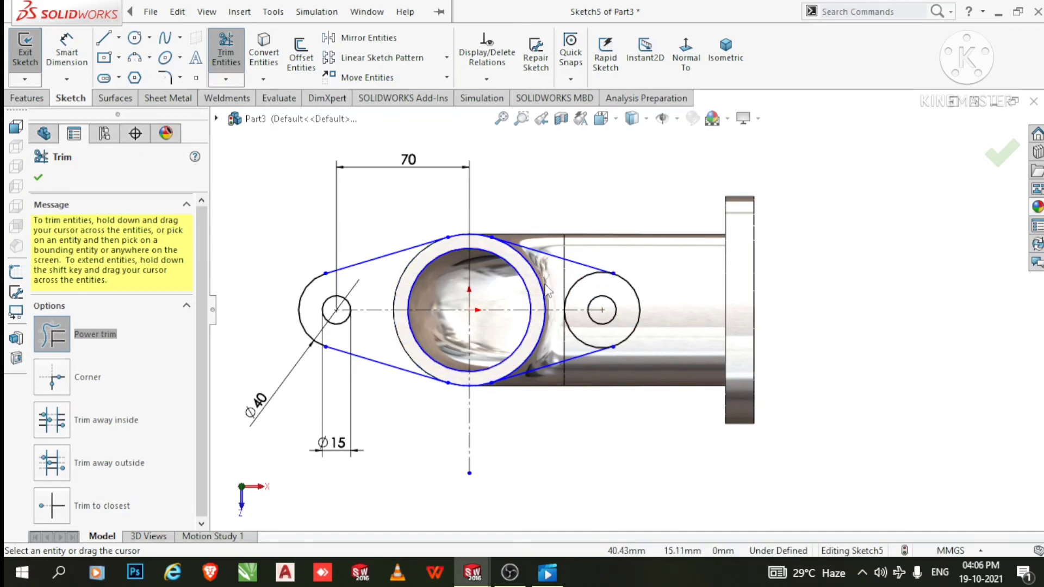
drag(545, 284, 537, 287)
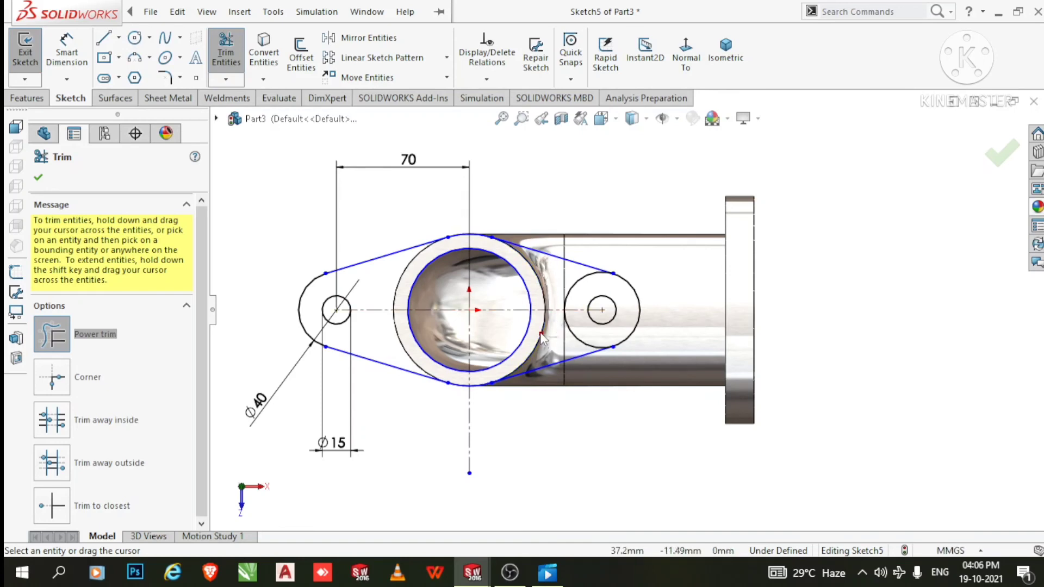
mouse_move(579, 285)
mouse_down()
mouse_move(567, 267)
mouse_move(581, 296)
mouse_up()
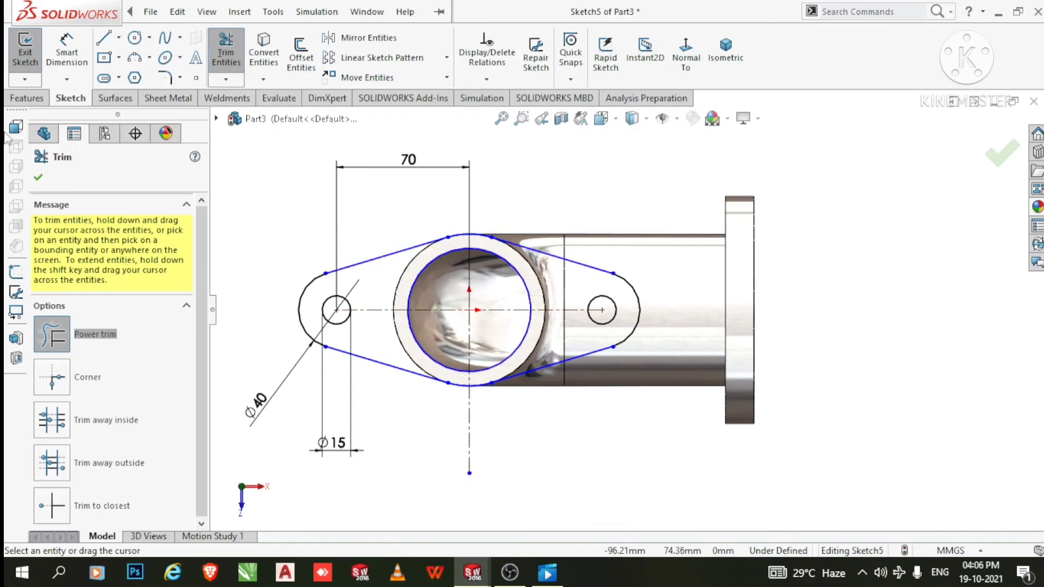
click(41, 177)
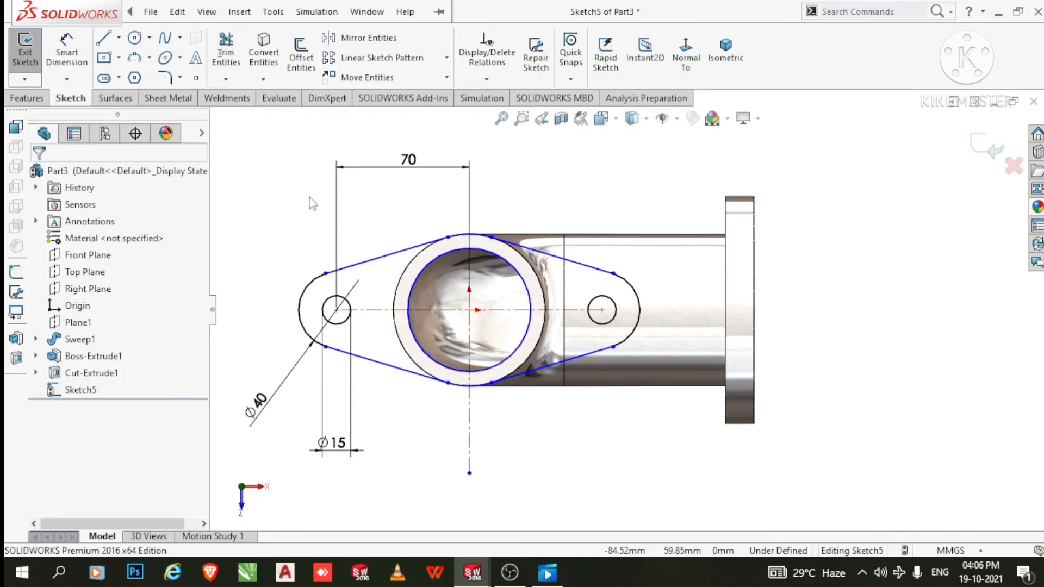
Extrude the oval flange sketch 15 mm blind, reversed to run back along the pipe, with the result merged
mouse_move(294, 212)
middle_down()
mouse_move(334, 213)
mouse_move(312, 216)
mouse_move(293, 252)
mouse_move(279, 218)
middle_up()
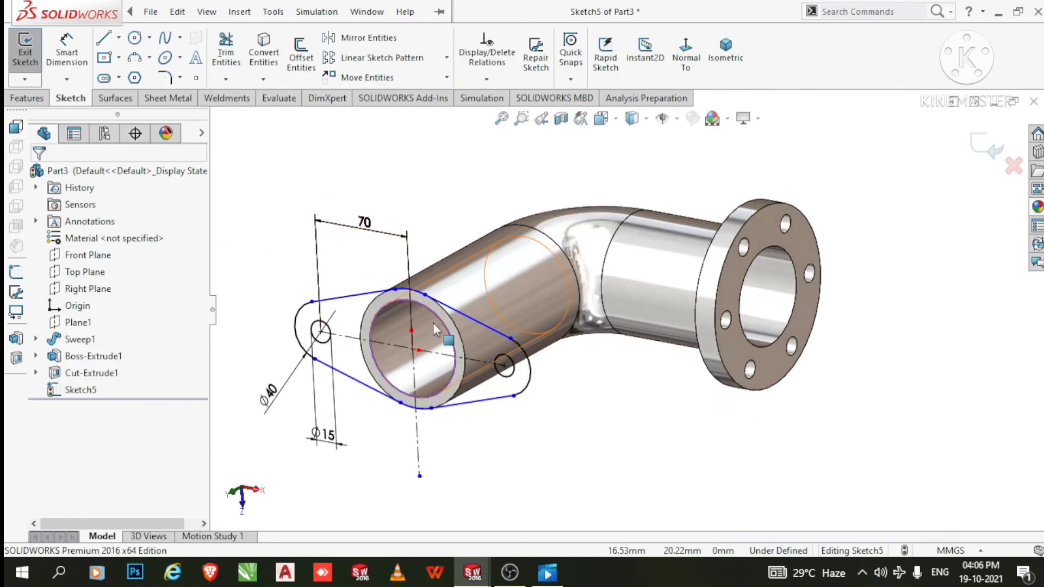
scroll(433, 322, down, 2)
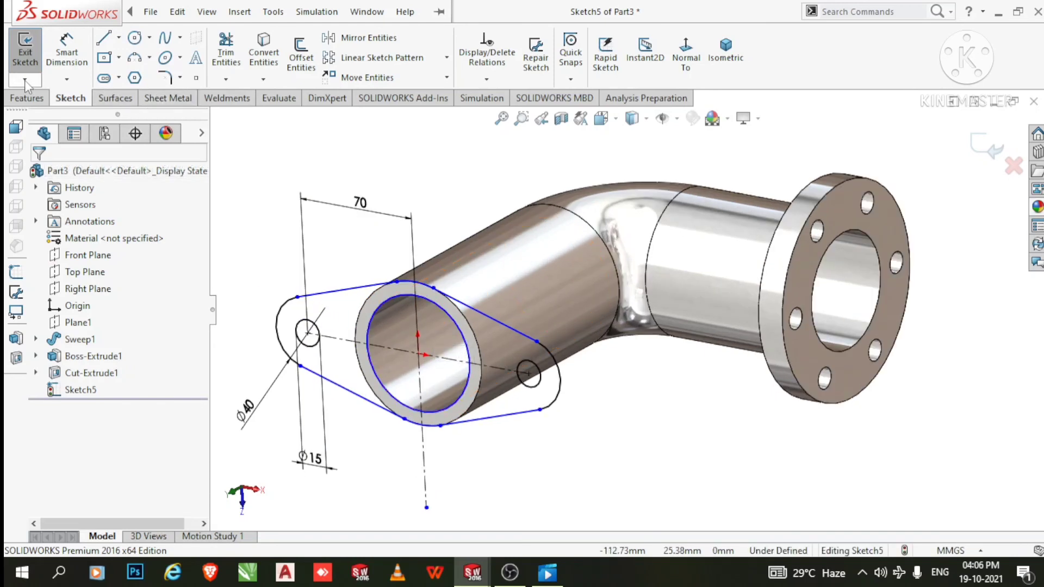
click(23, 95)
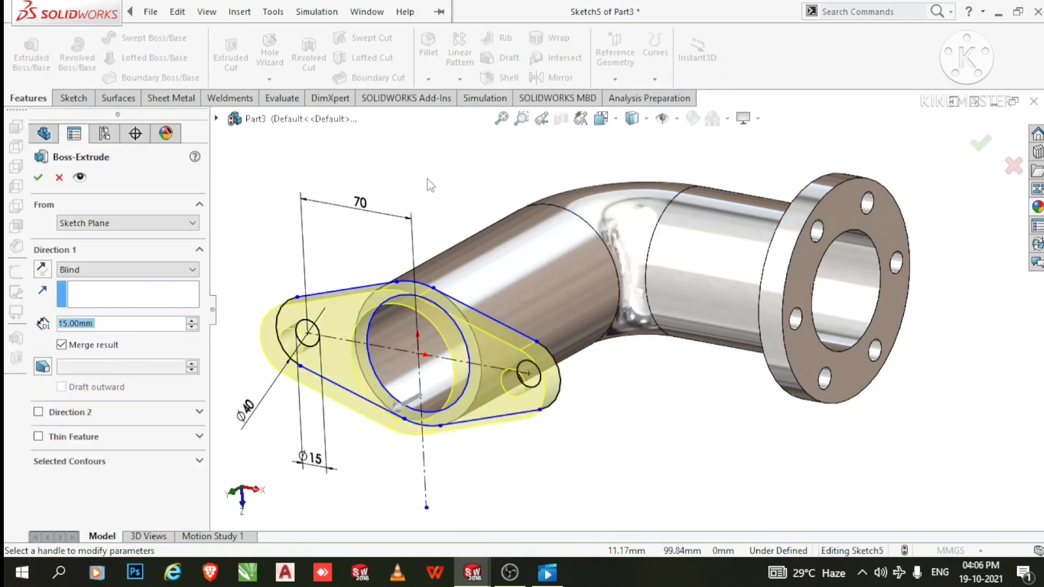
click(42, 274)
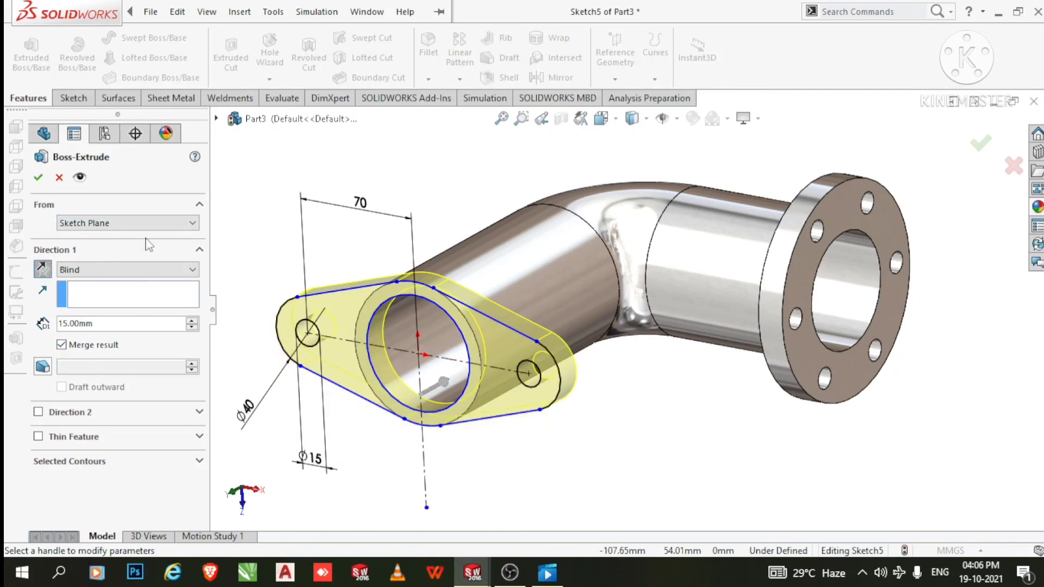
click(39, 178)
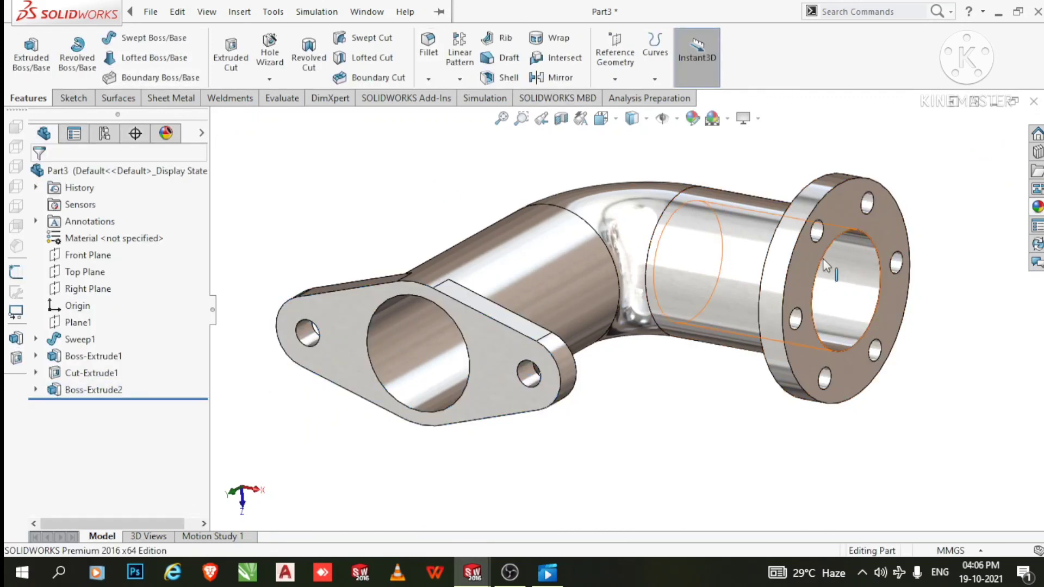
Chamfer the round flange's front outer and bore edges and the oval flange's bore edge by 1 mm at 45 degrees
click(428, 82)
click(441, 115)
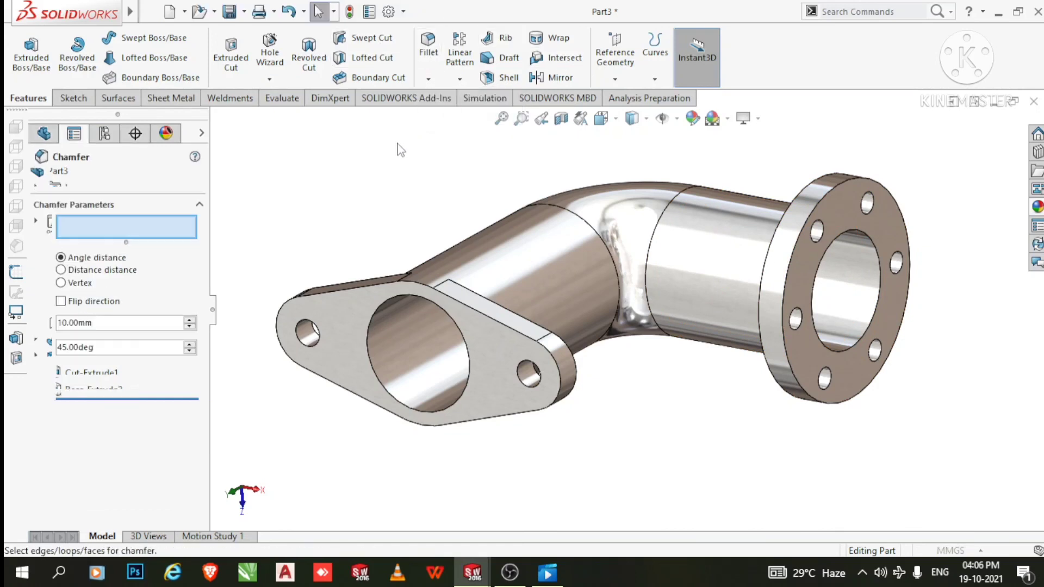
text(1)
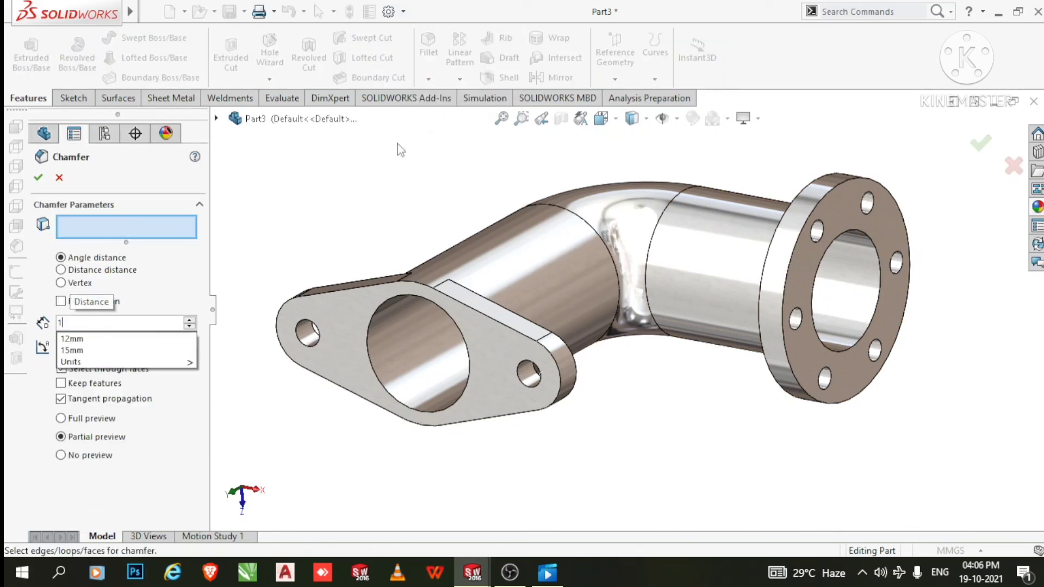
key(Return)
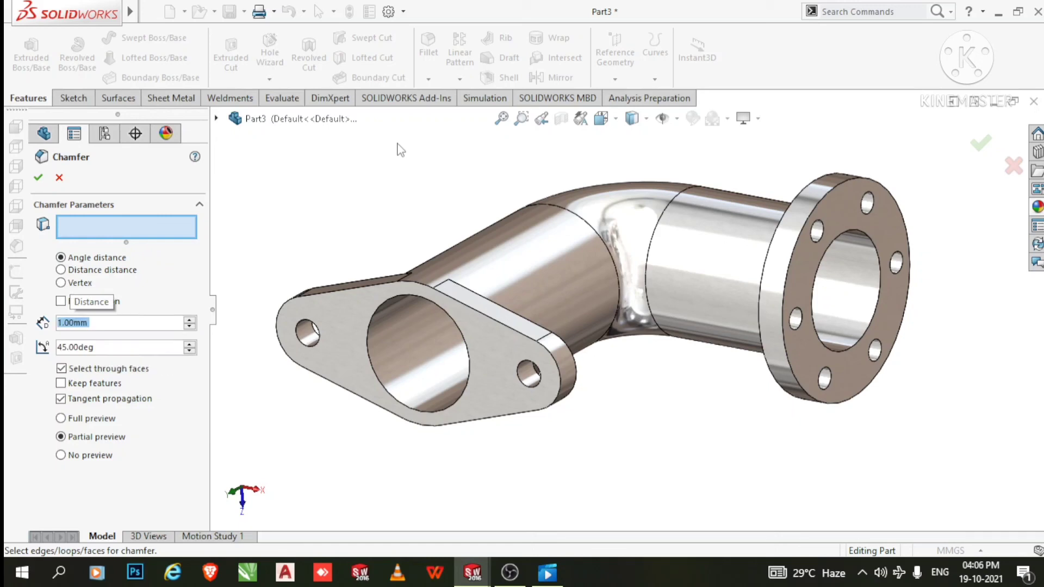
click(848, 187)
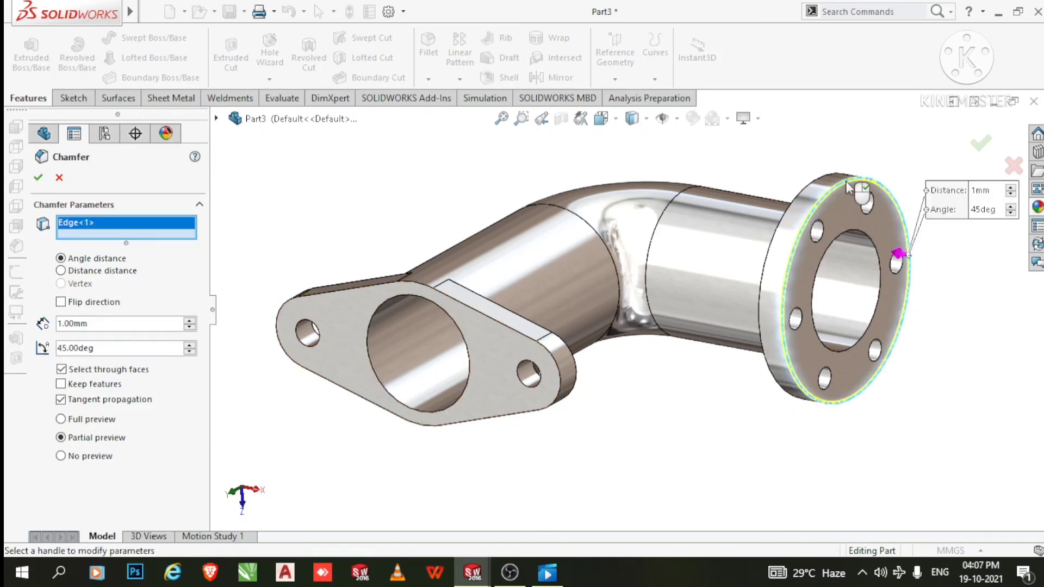
click(858, 240)
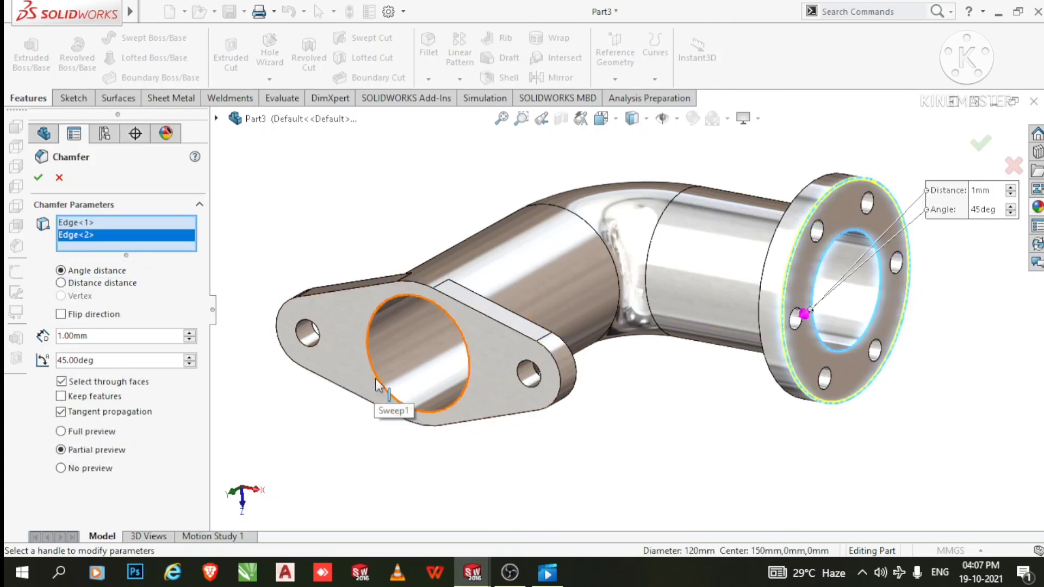
click(383, 400)
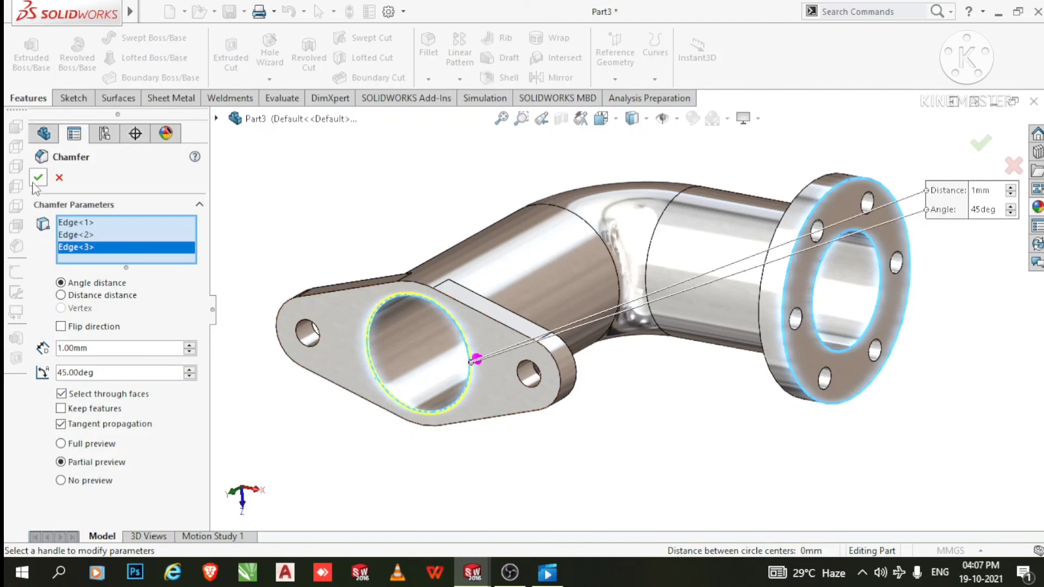
click(38, 178)
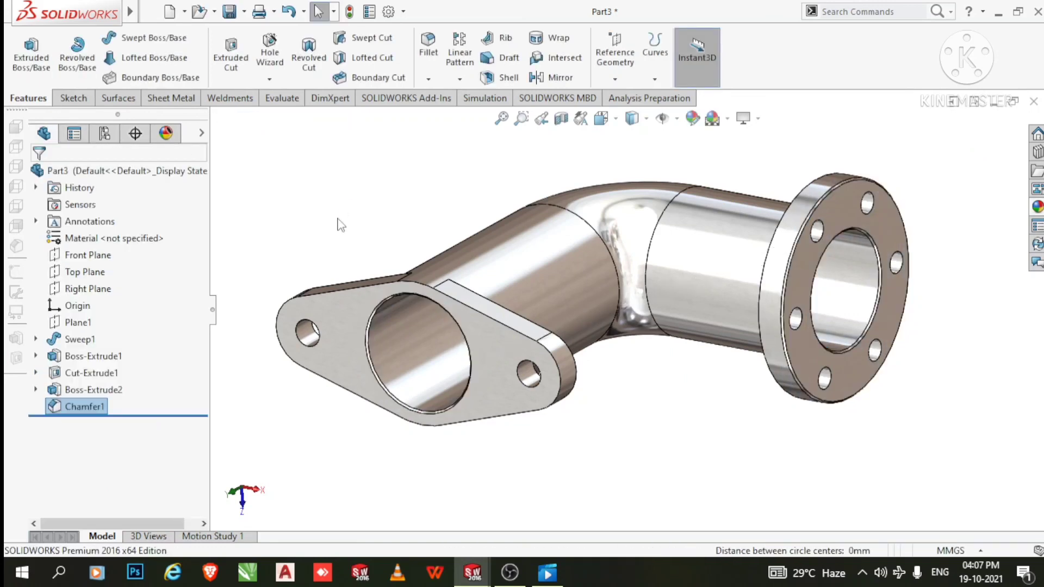
Chamfer the front outer outline edges of the oval flange by 1 mm at 45 degrees
key(Return)
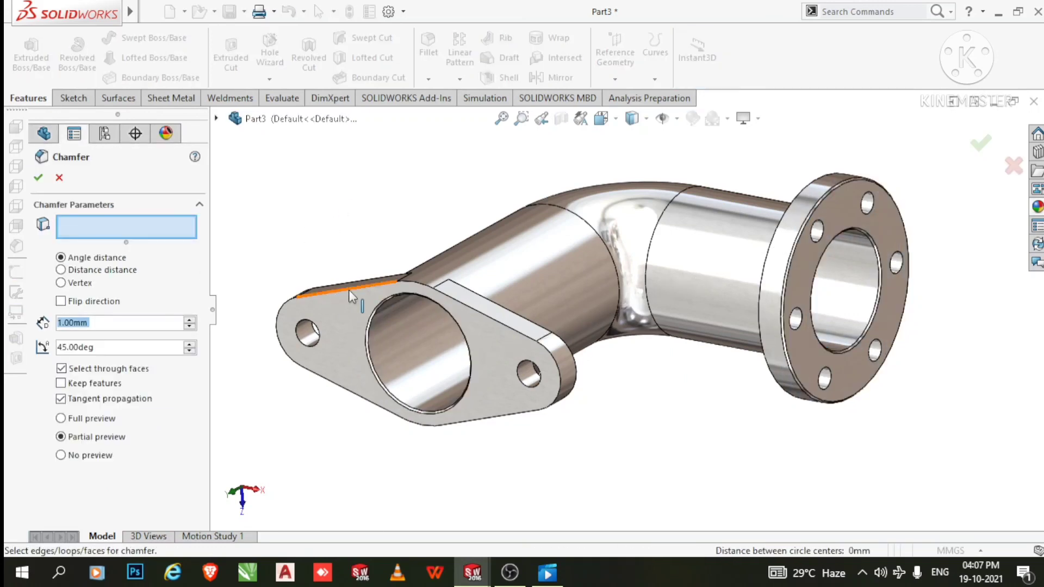
click(348, 290)
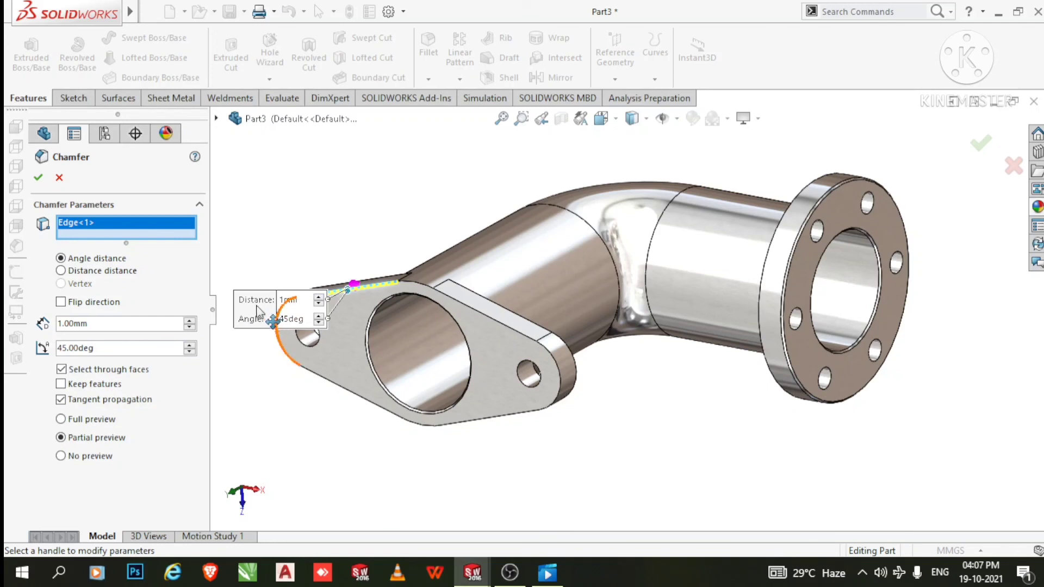
drag(257, 312, 253, 225)
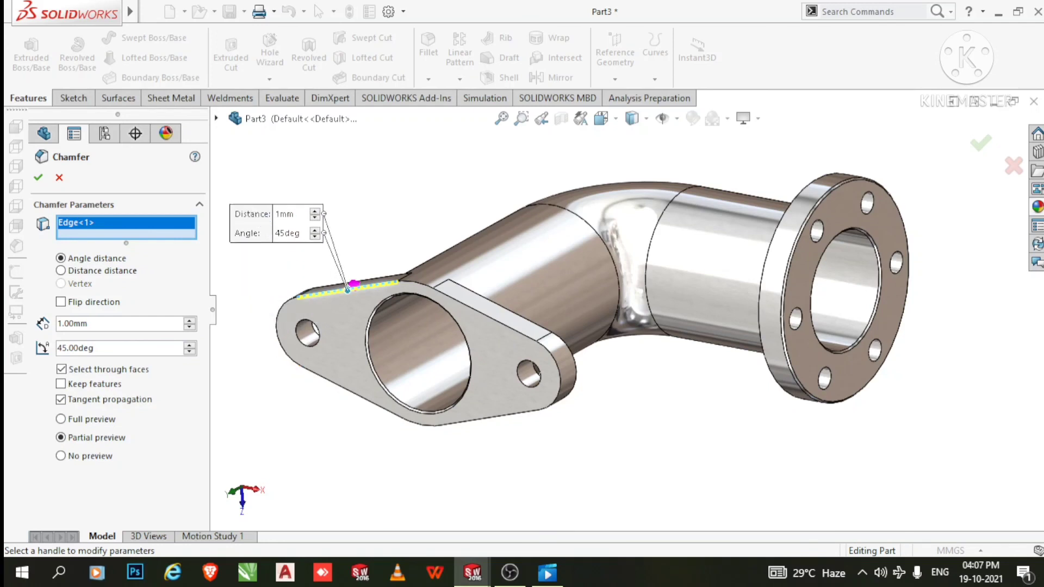
click(291, 314)
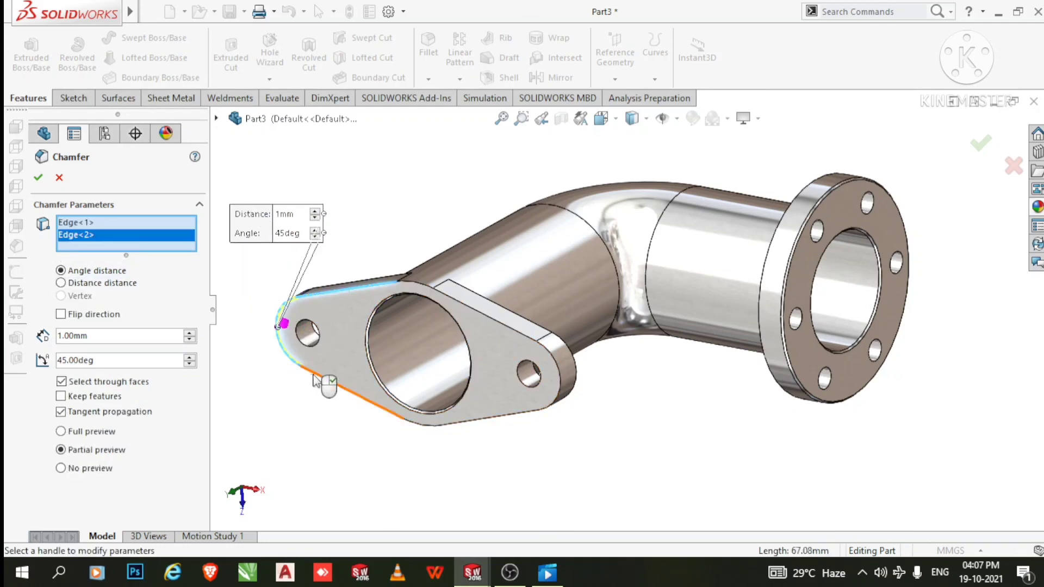
click(381, 406)
click(422, 430)
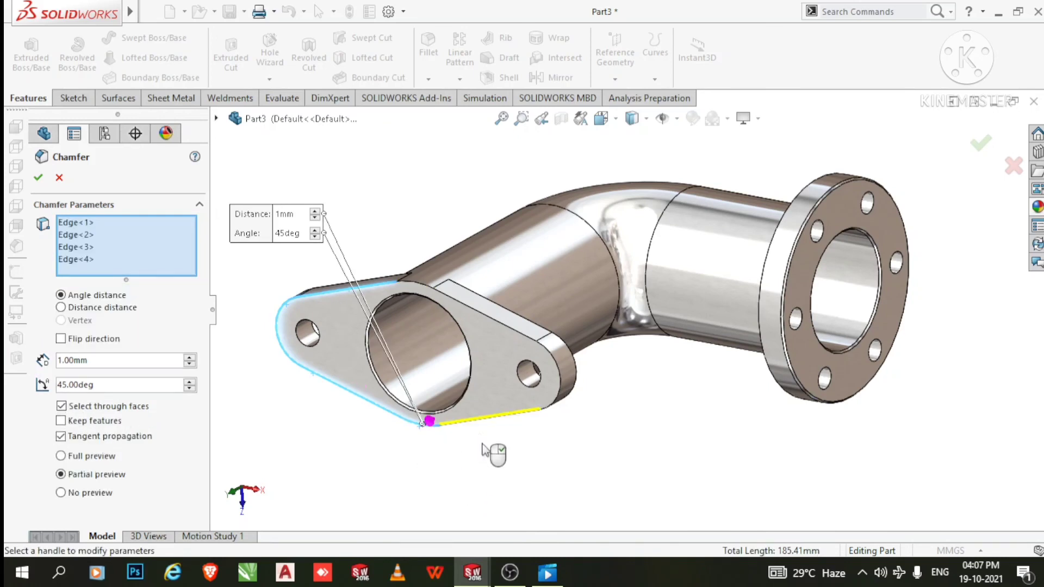
click(492, 419)
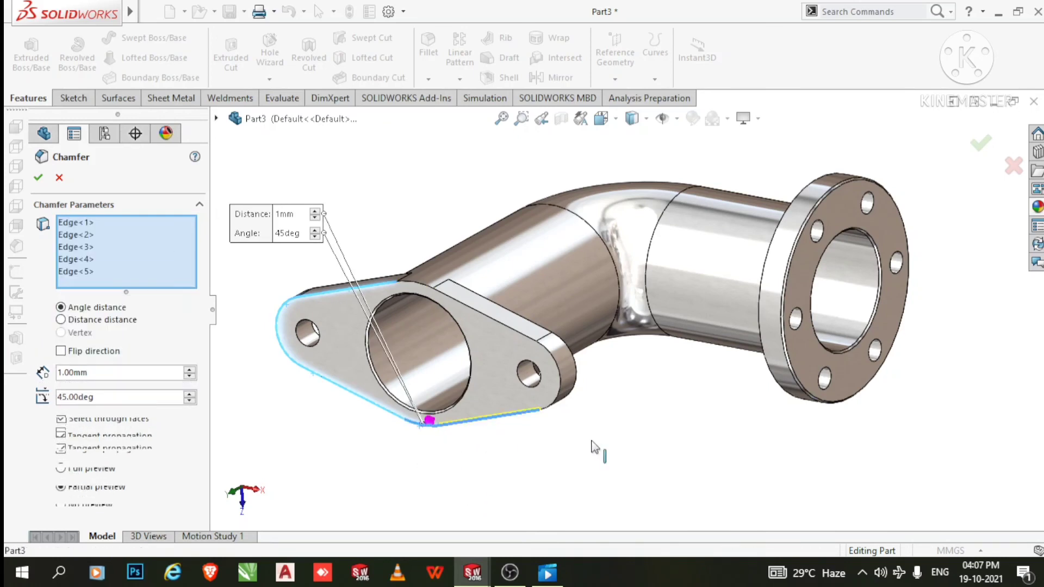
click(561, 394)
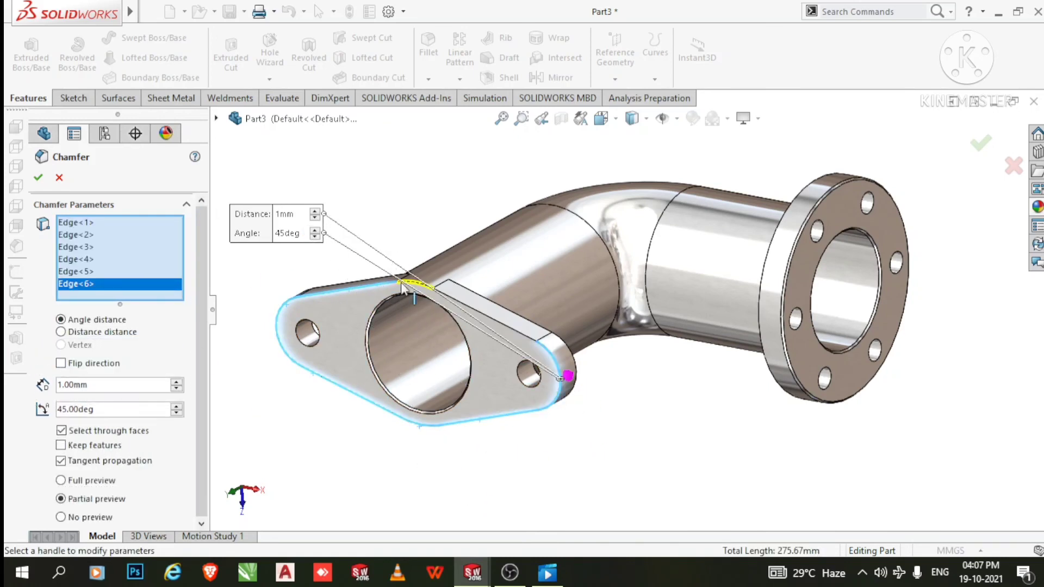
click(38, 178)
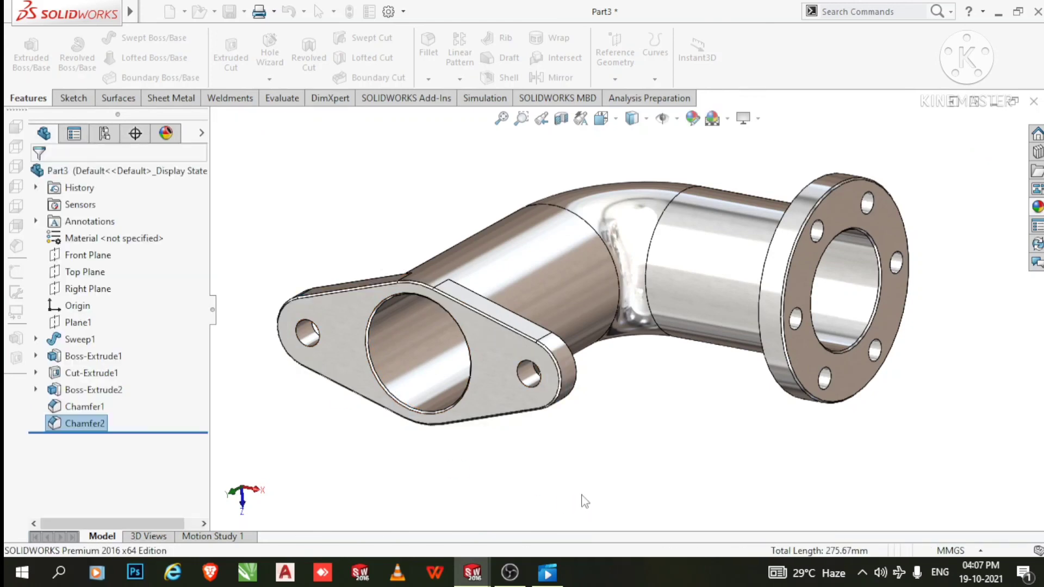
Change the color of the whole part's brushed chromium appearance to dark gray from the standard swatches
scroll(590, 462, down, 2)
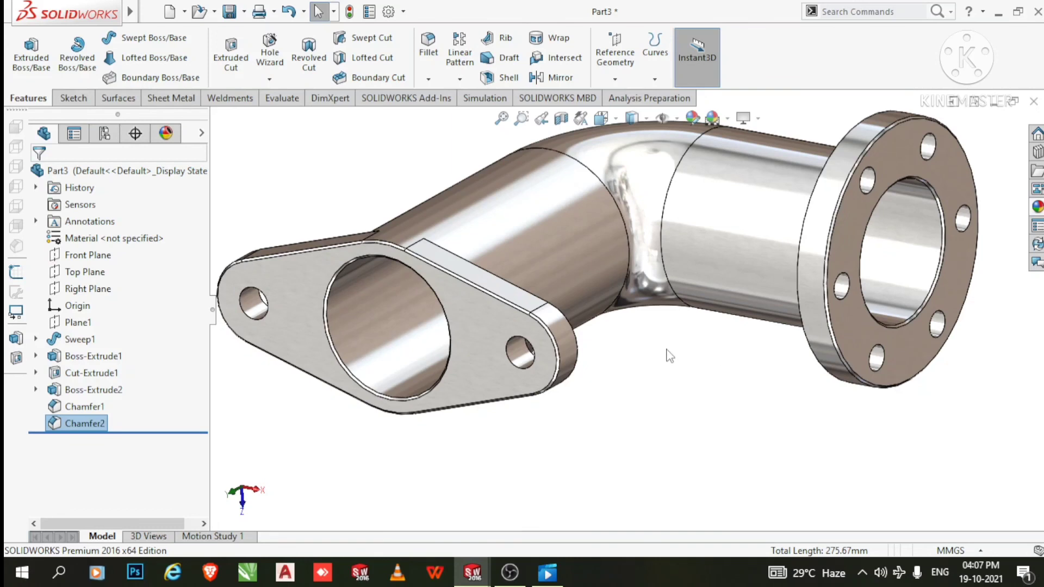
click(166, 133)
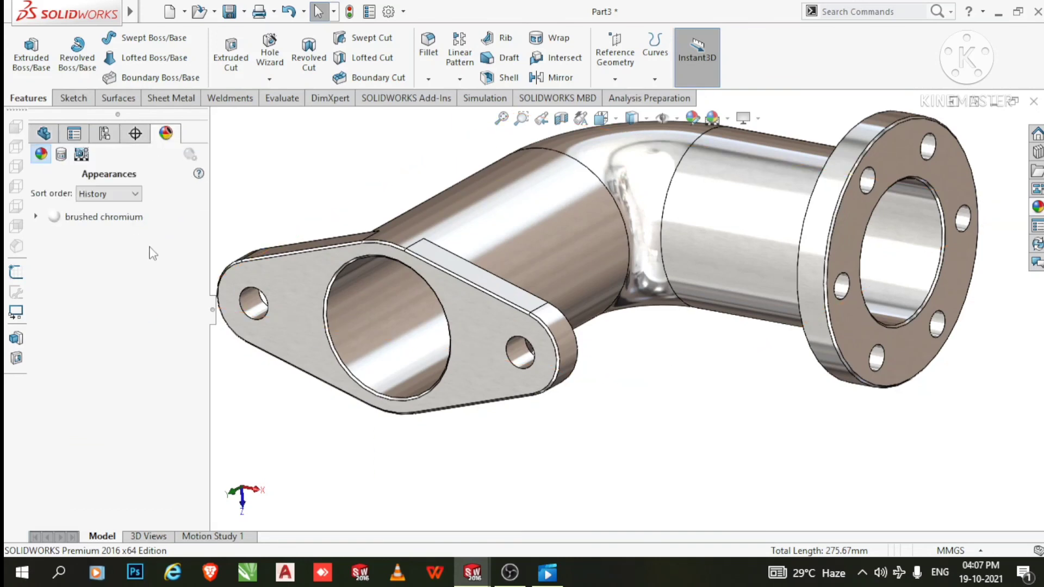
click(119, 220)
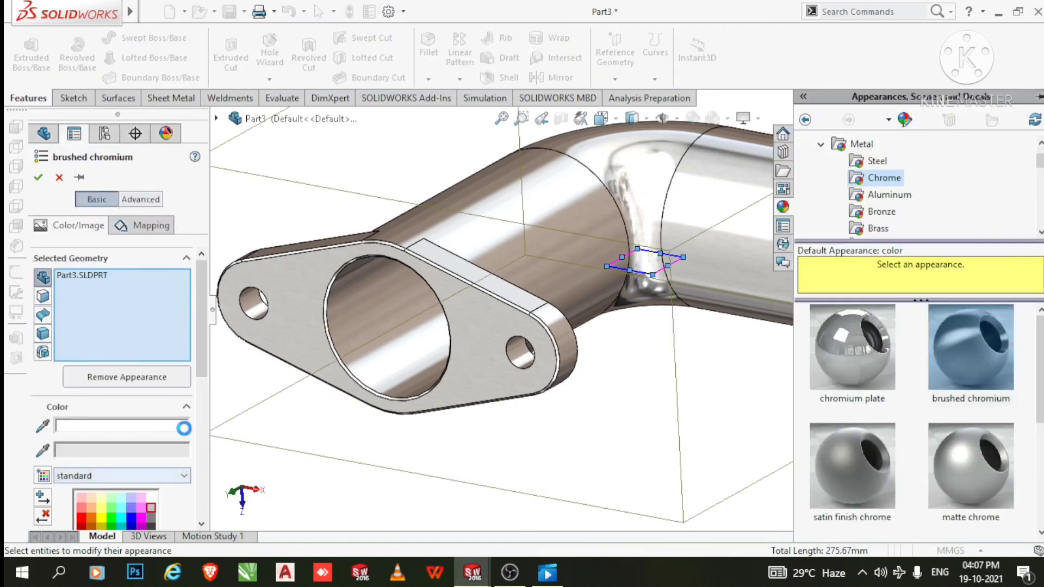
drag(205, 346, 204, 378)
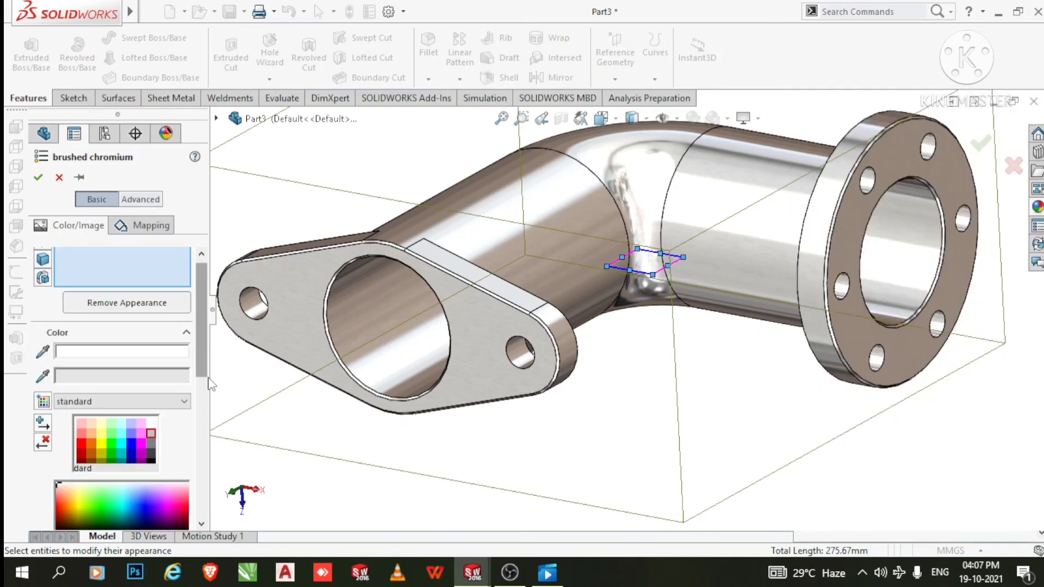
click(151, 444)
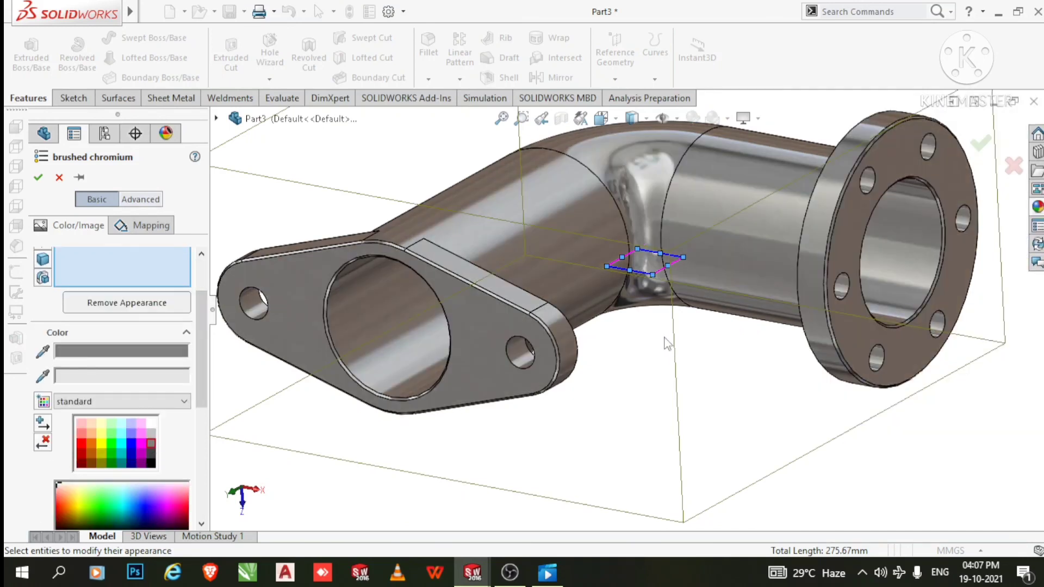
scroll(664, 342, up, 1)
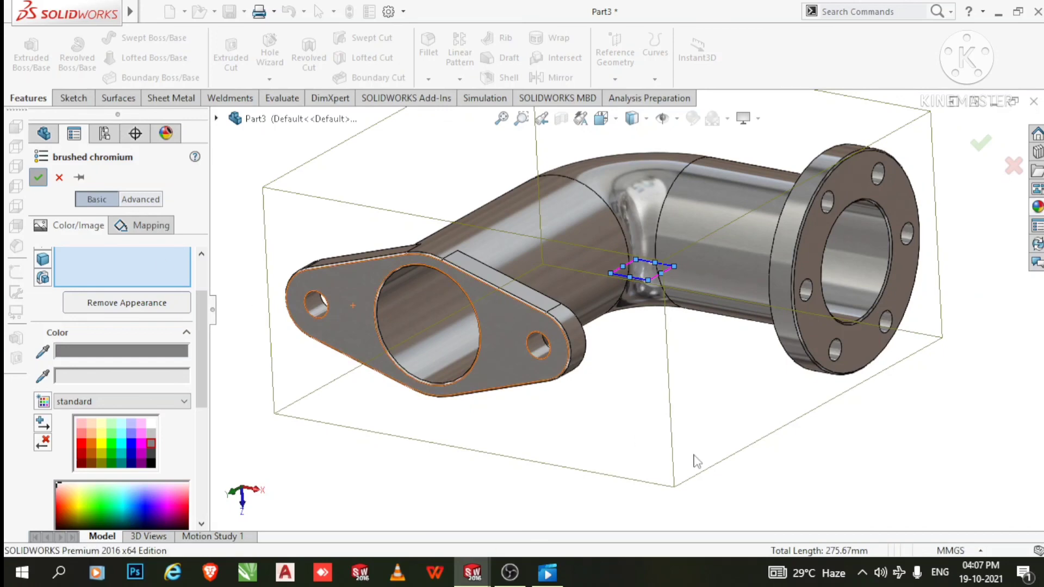
click(38, 178)
Display the model as shaded without edges and examine the pipe bend and both flanges from the side
click(646, 128)
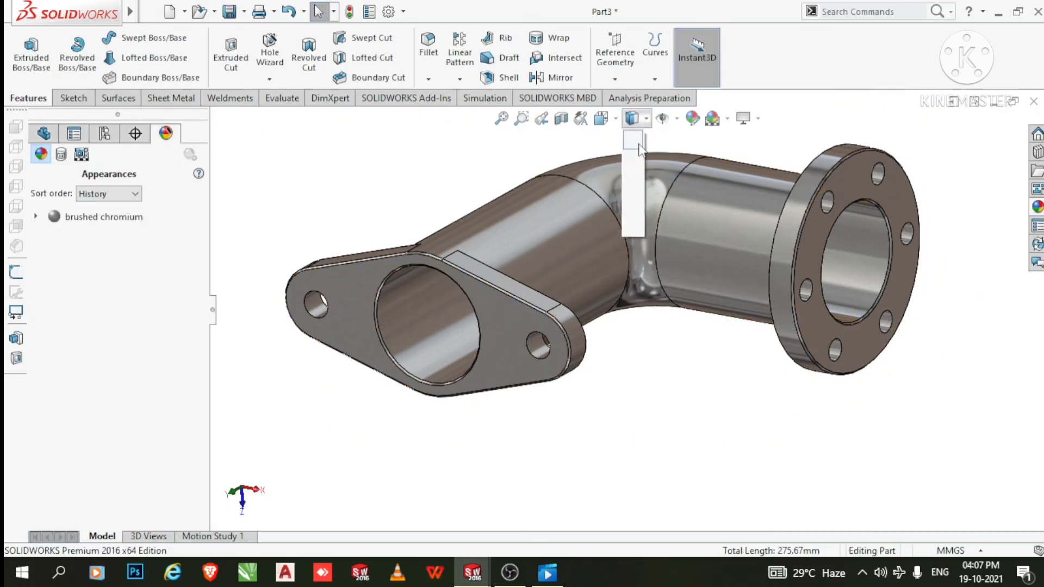
click(632, 161)
middle_drag(627, 324, 574, 378)
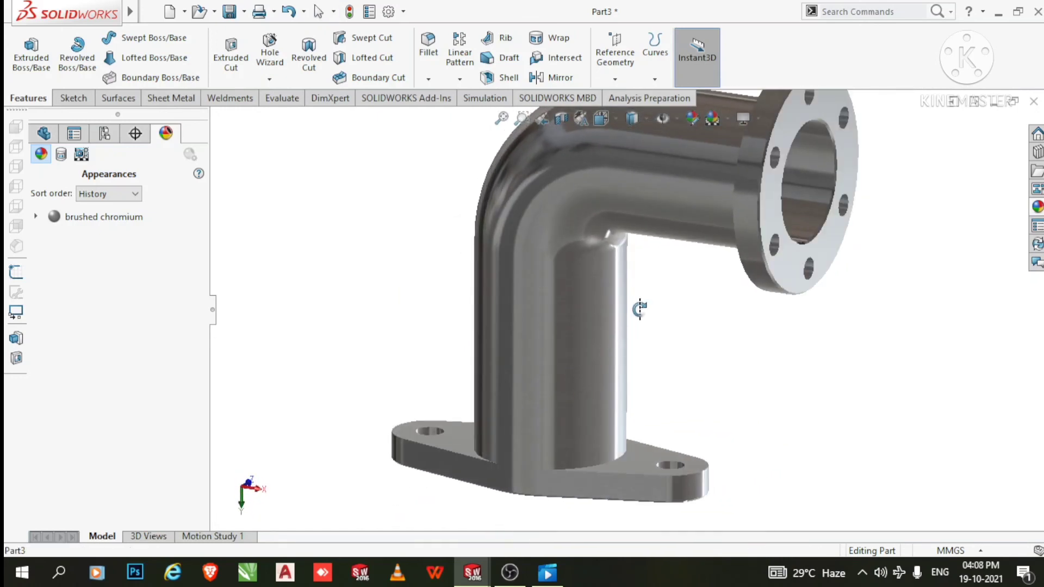
click(613, 299)
key(Escape)
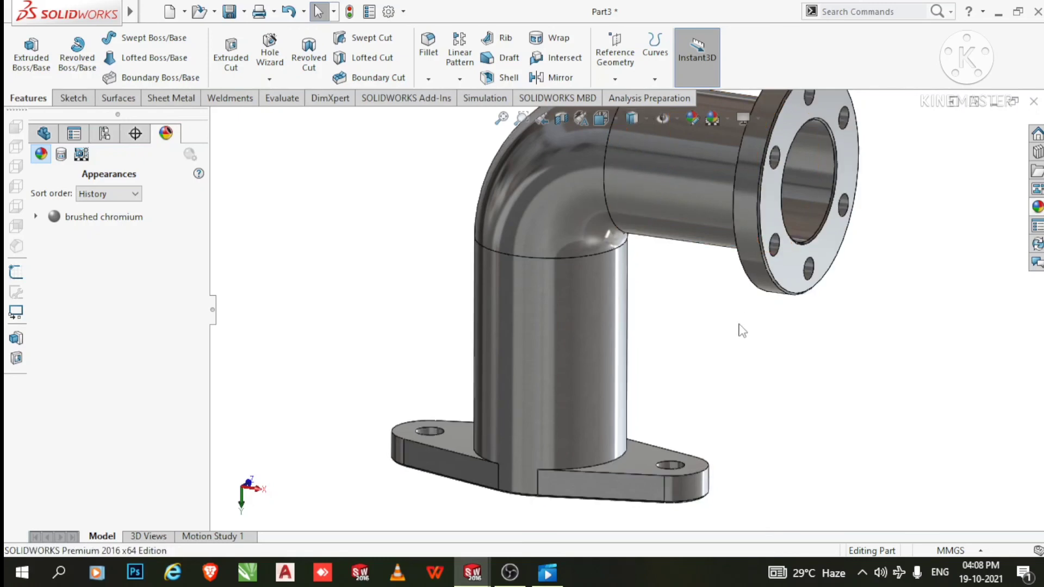
scroll(605, 195, down, 3)
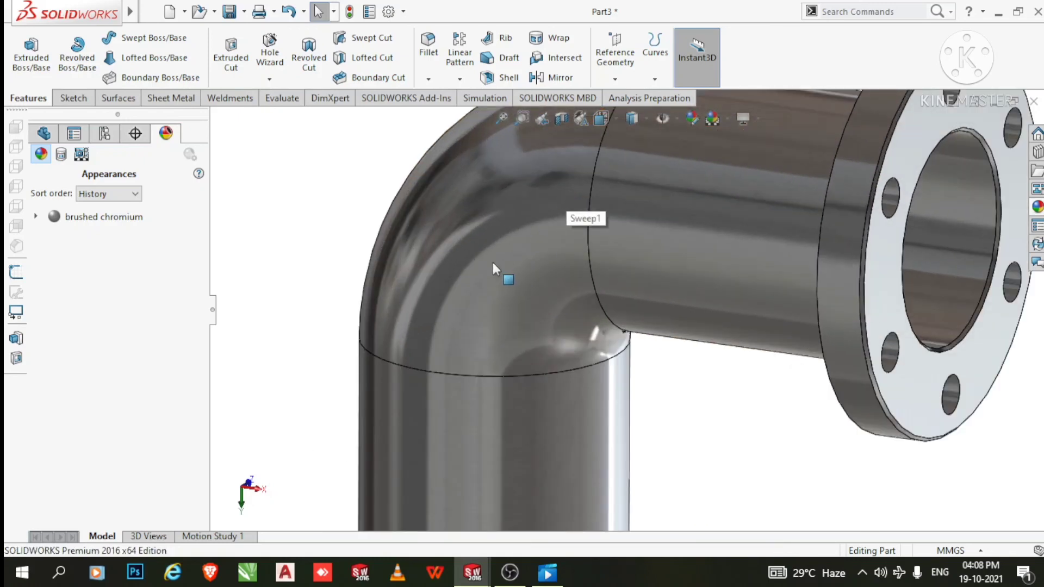